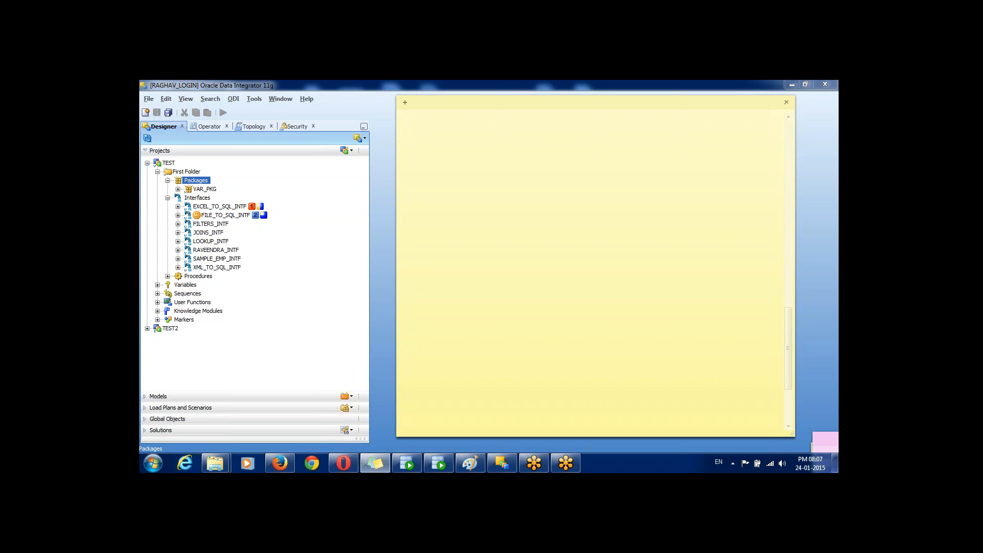
Step: Start a new package under the Packages folder of First Folder in project TEST
{"action": "key", "text": "alt+Tab"}
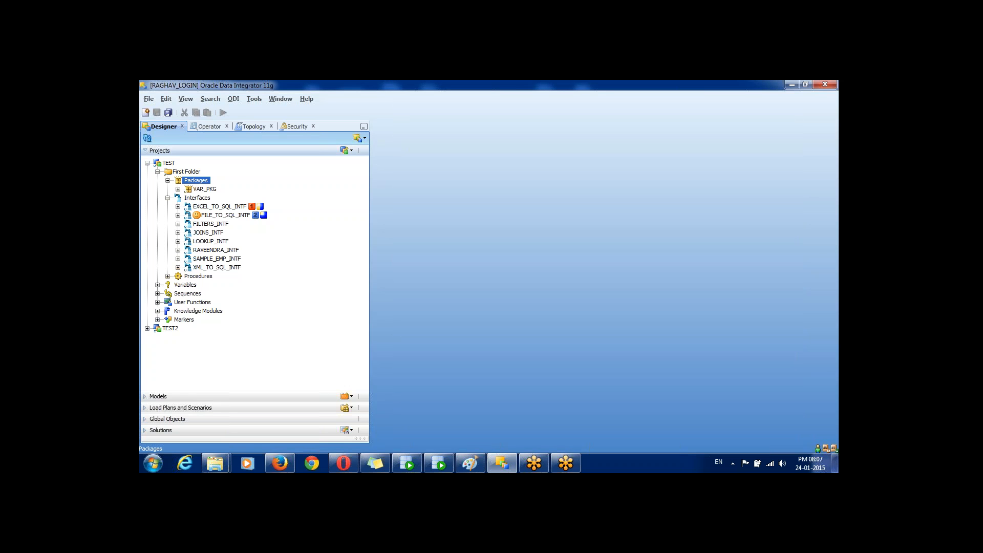
{"action": "right_click", "coordinate": [189, 180]}
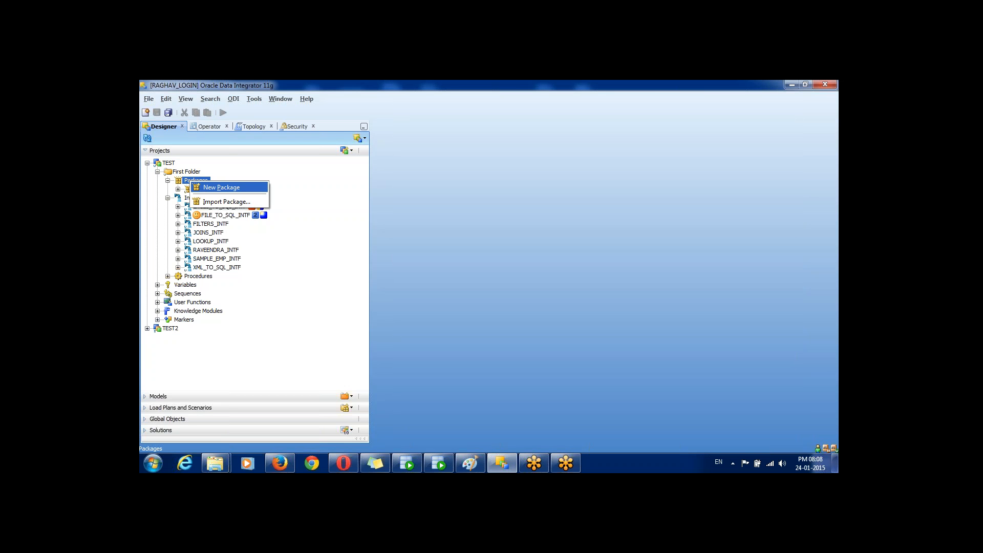
{"action": "key", "text": "Return"}
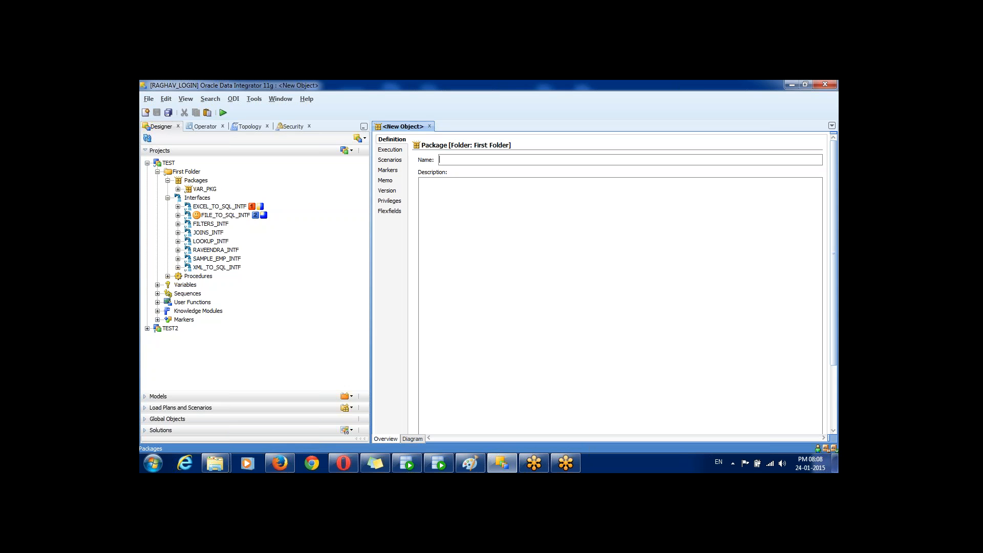
{"action": "left_click", "coordinate": [205, 190]}
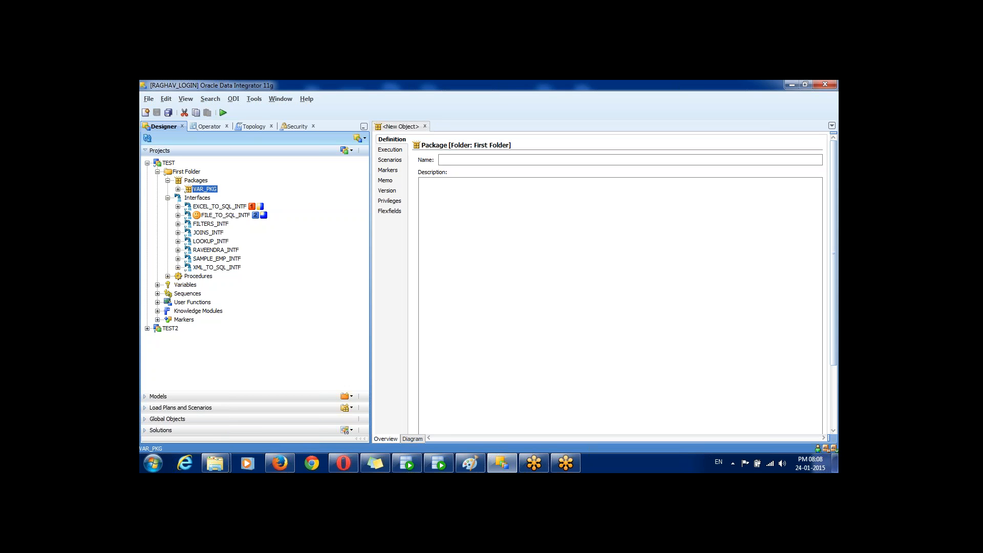
{"action": "left_click", "coordinate": [195, 181]}
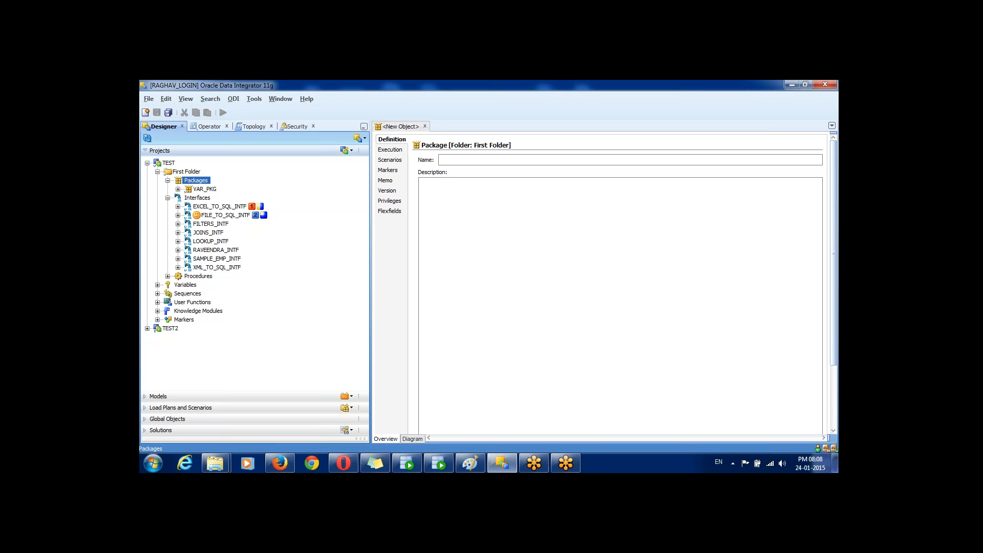
{"action": "right_click", "coordinate": [198, 180]}
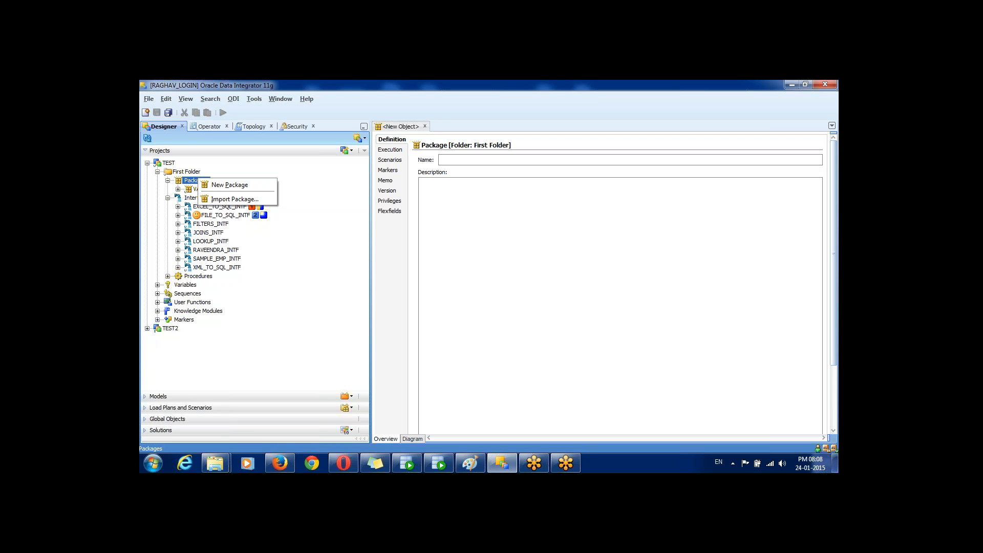
Step: Create the new package and enter RAVI_TEST_PKG as its name
{"action": "left_click", "coordinate": [491, 160]}
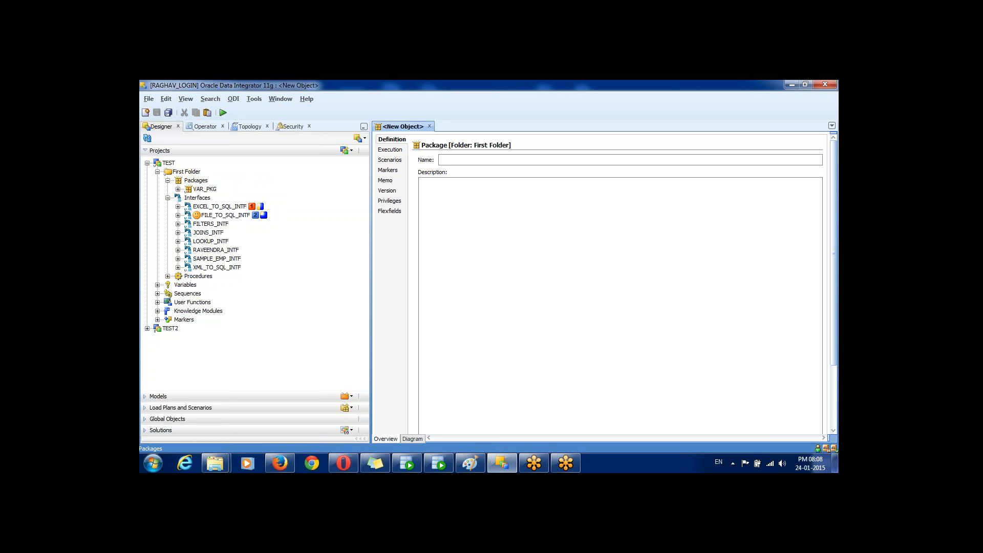
{"action": "type", "text": "RAV"}
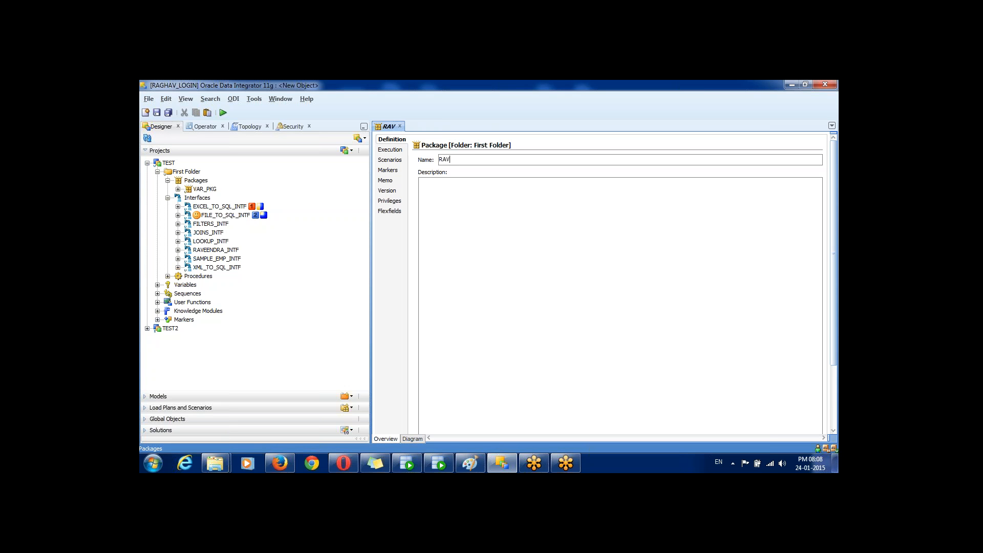
{"action": "type", "text": "I_TEST_PKG"}
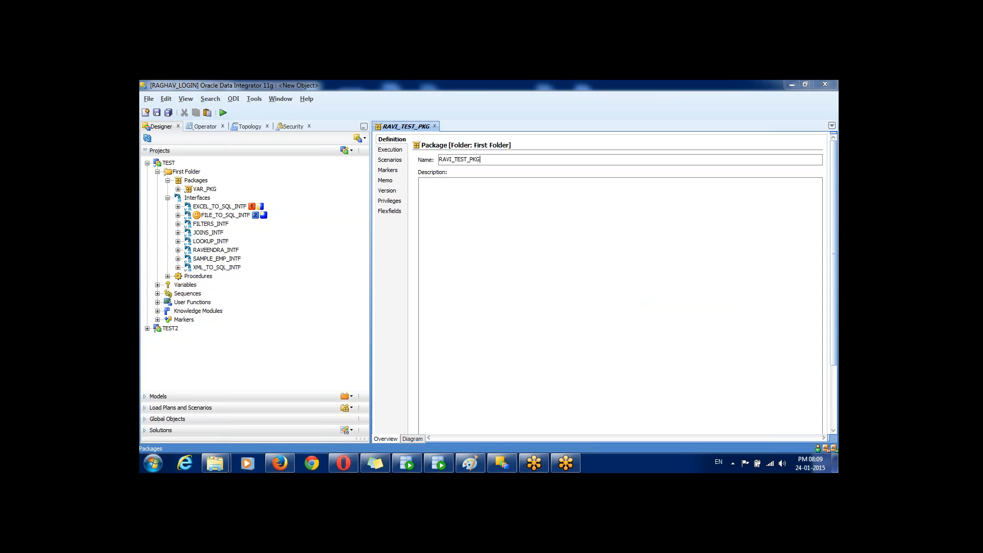
{"action": "left_click_drag", "start_coordinate": [422, 430], "coordinate": [394, 439]}
Step: Show RAVI_TEST_PKG's Diagram view and drag the splitter left to widen the editor
{"action": "left_click", "coordinate": [413, 439]}
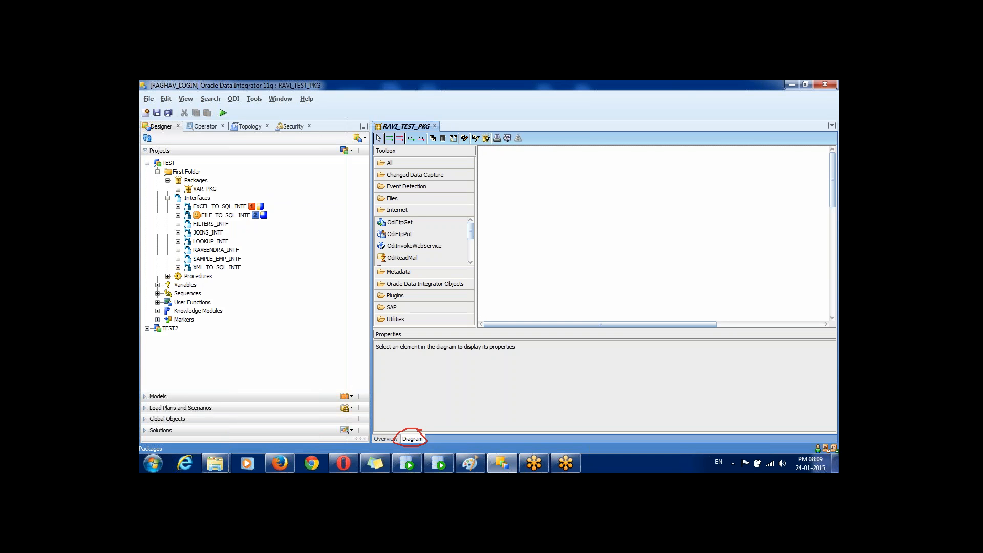
{"action": "left_click_drag", "start_coordinate": [370, 282], "coordinate": [325, 282]}
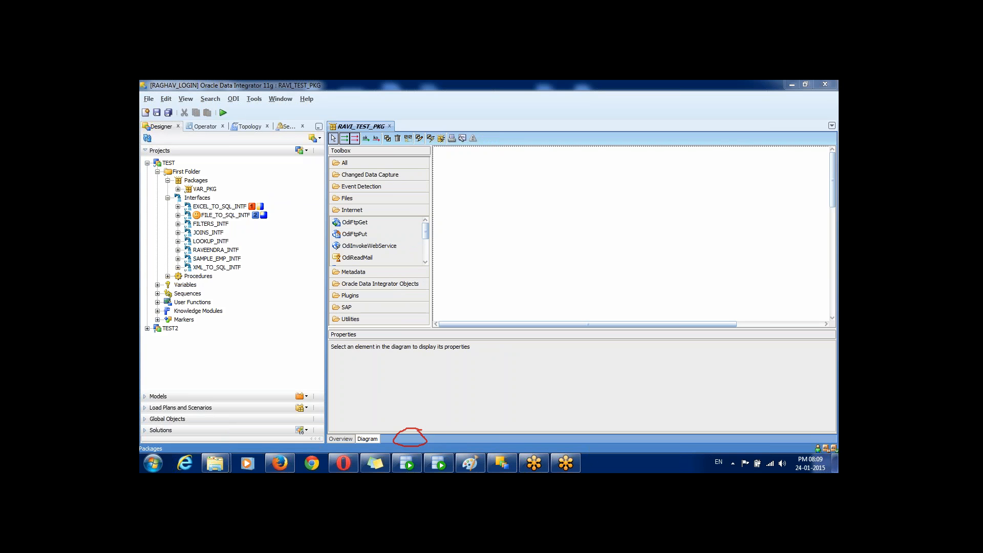
{"action": "mouse_move", "coordinate": [494, 153]}
{"action": "left_mouse_down"}
{"action": "mouse_move", "coordinate": [457, 230]}
{"action": "mouse_move", "coordinate": [490, 279]}
{"action": "mouse_move", "coordinate": [597, 309]}
{"action": "mouse_move", "coordinate": [694, 226]}
{"action": "mouse_move", "coordinate": [564, 168]}
{"action": "mouse_move", "coordinate": [496, 154]}
{"action": "left_mouse_up"}
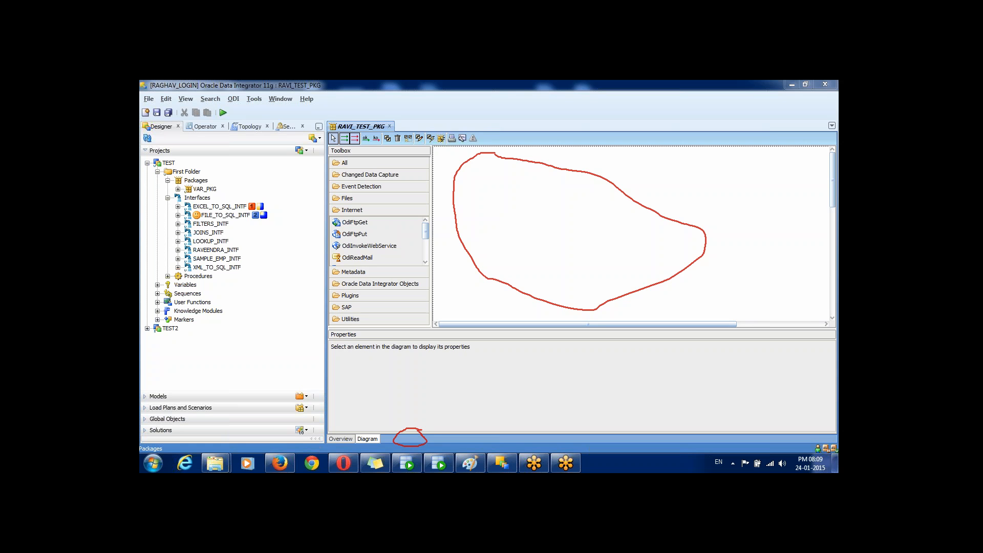
{"action": "mouse_move", "coordinate": [432, 153]}
{"action": "left_mouse_down"}
{"action": "mouse_move", "coordinate": [336, 146]}
{"action": "mouse_move", "coordinate": [322, 208]}
{"action": "mouse_move", "coordinate": [332, 323]}
{"action": "mouse_move", "coordinate": [366, 338]}
{"action": "mouse_move", "coordinate": [429, 308]}
{"action": "mouse_move", "coordinate": [430, 166]}
{"action": "left_mouse_up"}
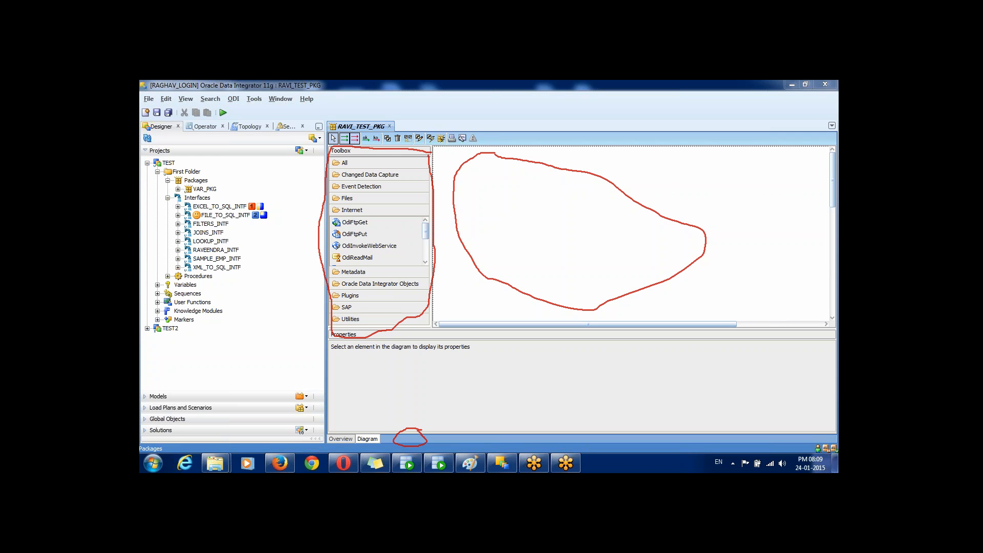
{"action": "mouse_move", "coordinate": [406, 135]}
{"action": "left_mouse_down"}
{"action": "mouse_move", "coordinate": [322, 134]}
{"action": "mouse_move", "coordinate": [344, 148]}
{"action": "mouse_move", "coordinate": [409, 140]}
{"action": "mouse_move", "coordinate": [467, 149]}
{"action": "mouse_move", "coordinate": [493, 136]}
{"action": "mouse_move", "coordinate": [421, 132]}
{"action": "left_mouse_up"}
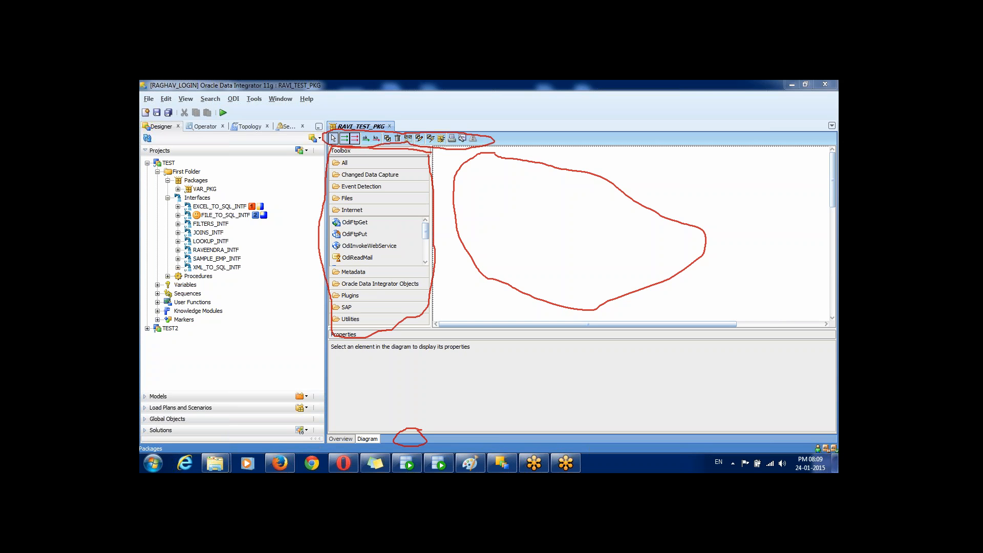
{"action": "left_click_drag", "start_coordinate": [568, 208], "coordinate": [572, 239]}
{"action": "mouse_move", "coordinate": [379, 263]}
{"action": "left_mouse_down"}
{"action": "mouse_move", "coordinate": [383, 280]}
{"action": "mouse_move", "coordinate": [404, 276]}
{"action": "left_mouse_up"}
{"action": "mouse_move", "coordinate": [433, 124]}
{"action": "left_mouse_down"}
{"action": "mouse_move", "coordinate": [466, 129]}
{"action": "mouse_move", "coordinate": [445, 148]}
{"action": "left_mouse_up"}
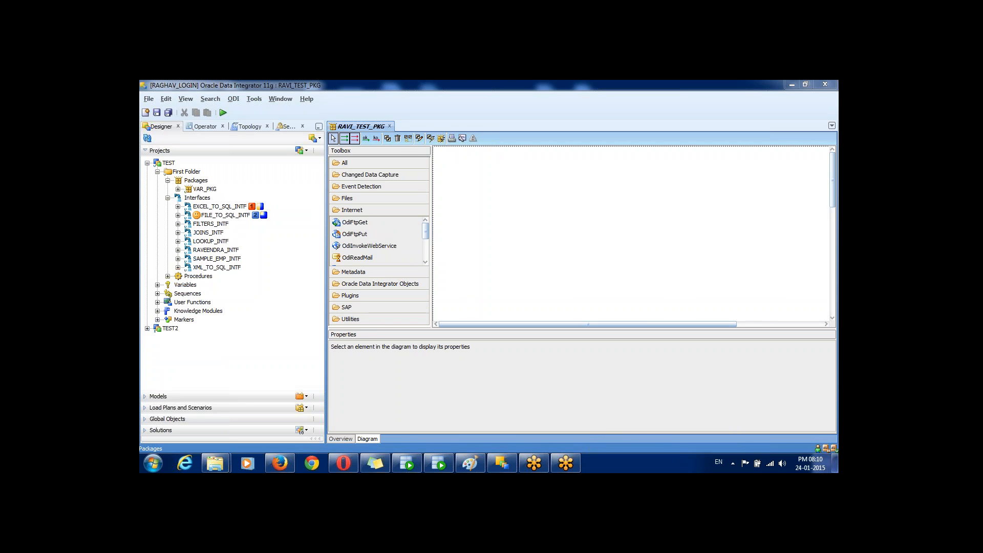
Step: Add JOINS_INTF, SAMPLE_EMP_INTF and the TEST_PROC procedure as steps on the package diagram
{"action": "left_click", "coordinate": [208, 233]}
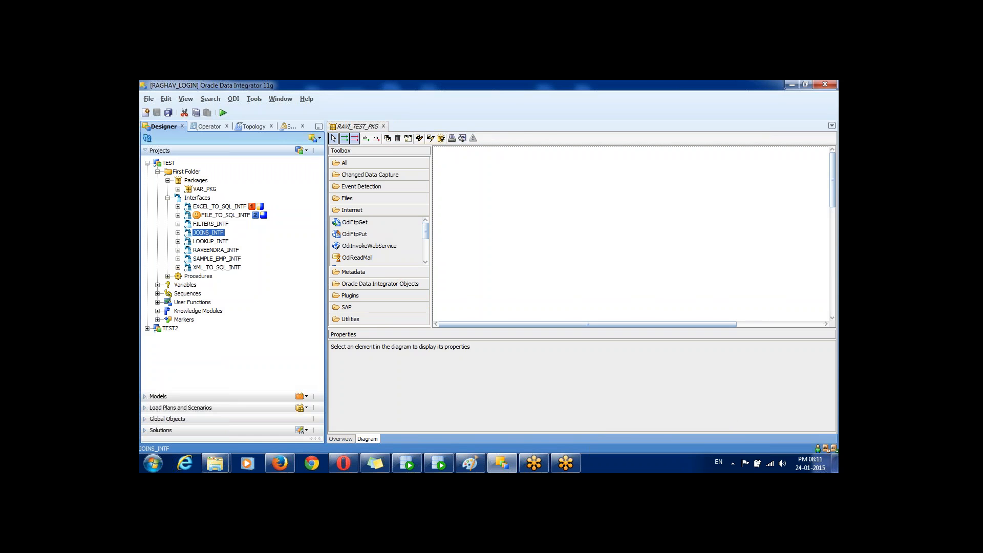
{"action": "left_click_drag", "start_coordinate": [208, 232], "coordinate": [516, 201]}
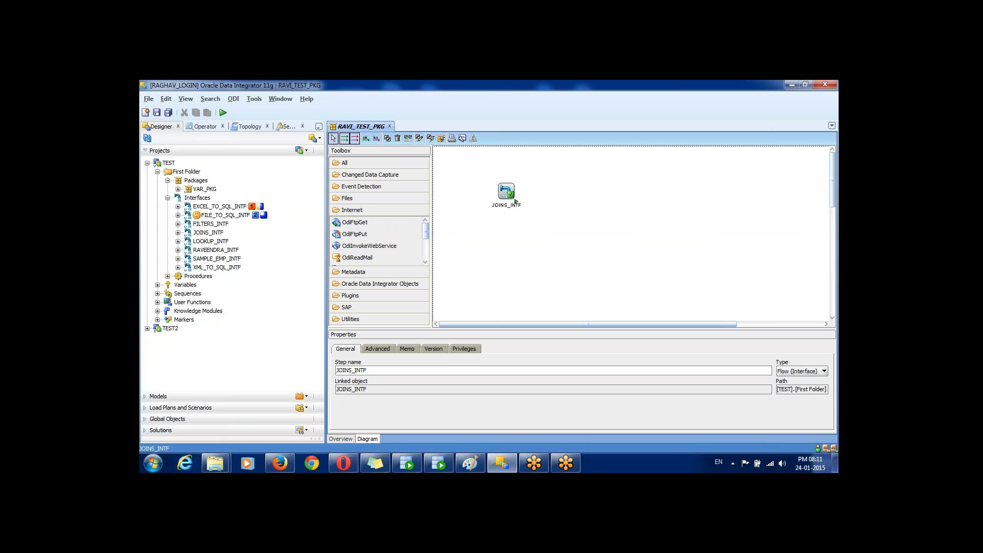
{"action": "left_click", "coordinate": [217, 258]}
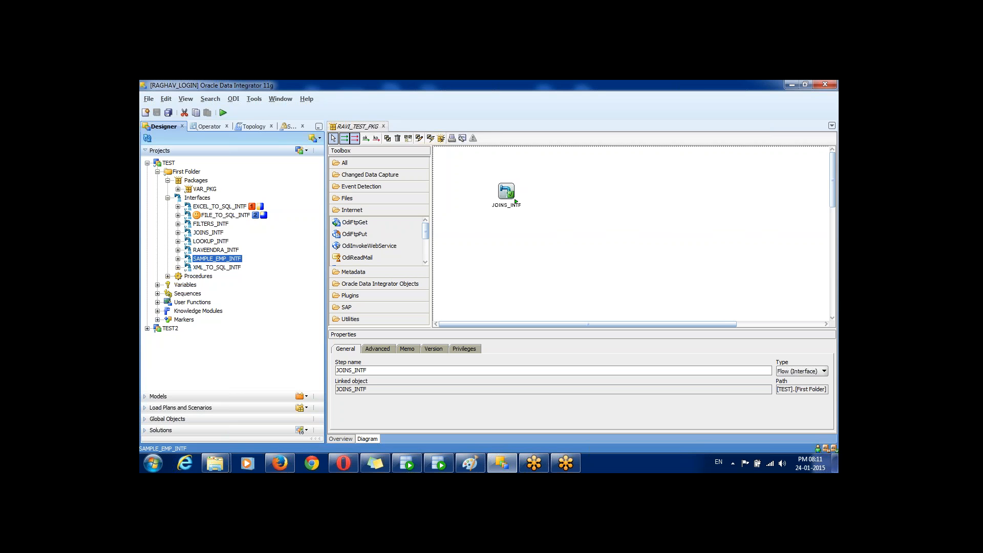
{"action": "left_click_drag", "start_coordinate": [516, 201], "coordinate": [516, 202]}
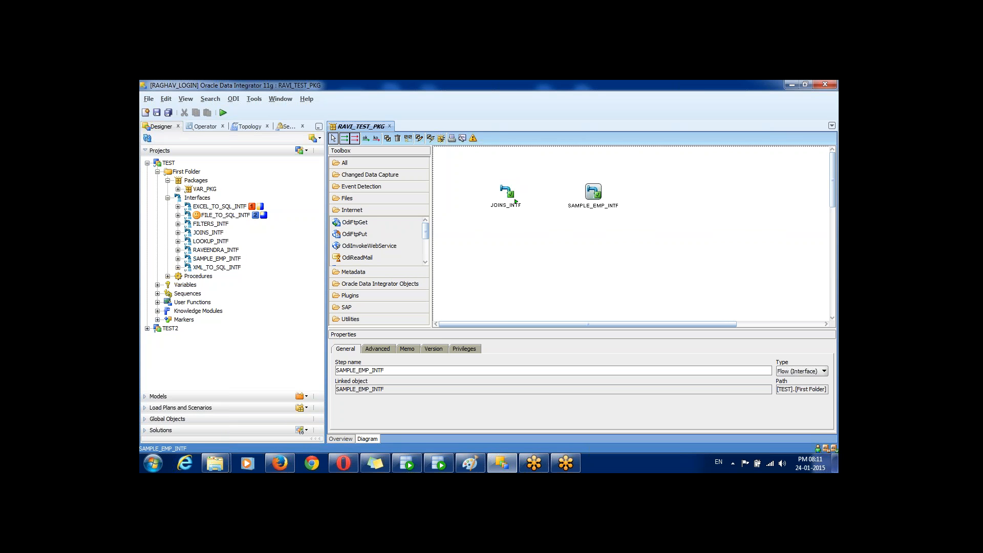
{"action": "left_click", "coordinate": [168, 276]}
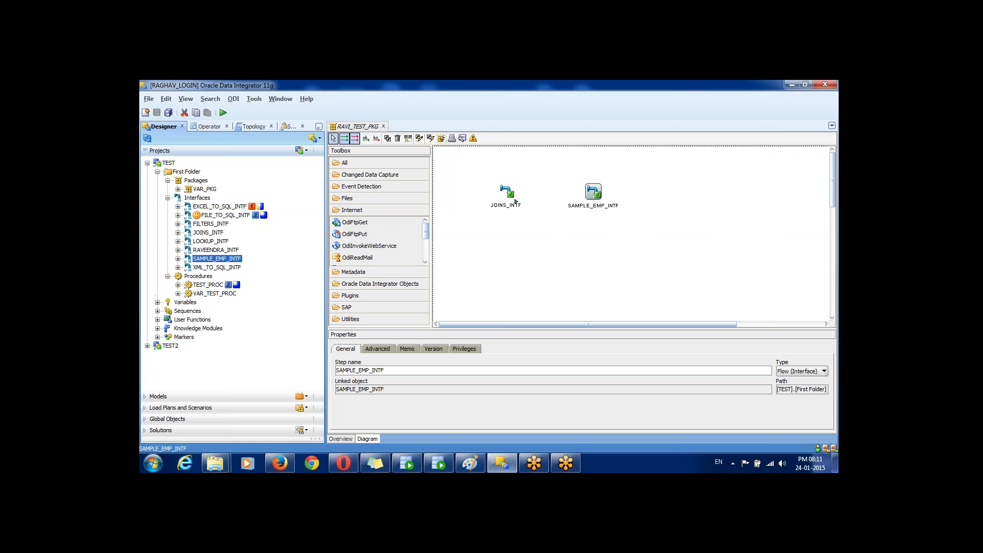
{"action": "left_click", "coordinate": [208, 284]}
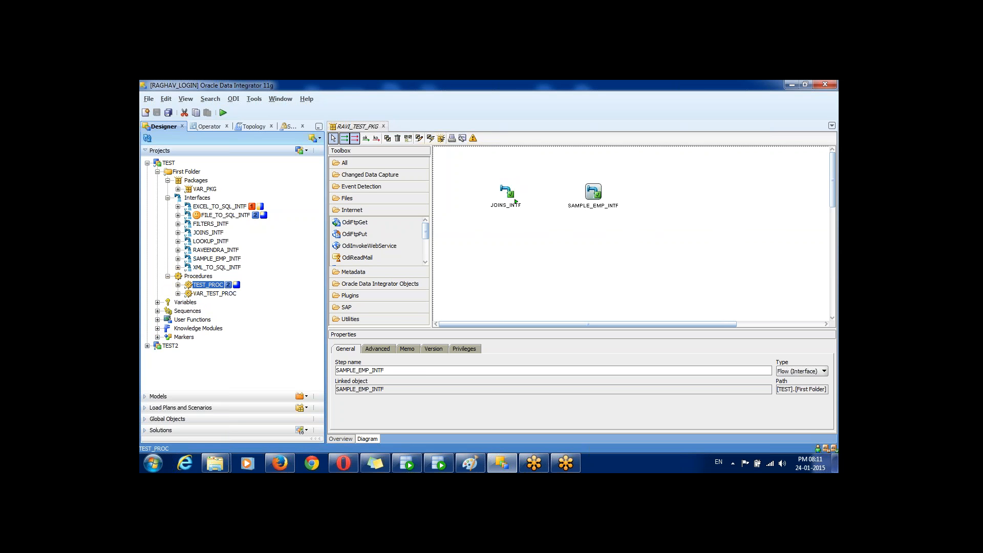
{"action": "left_click_drag", "start_coordinate": [208, 285], "coordinate": [684, 190]}
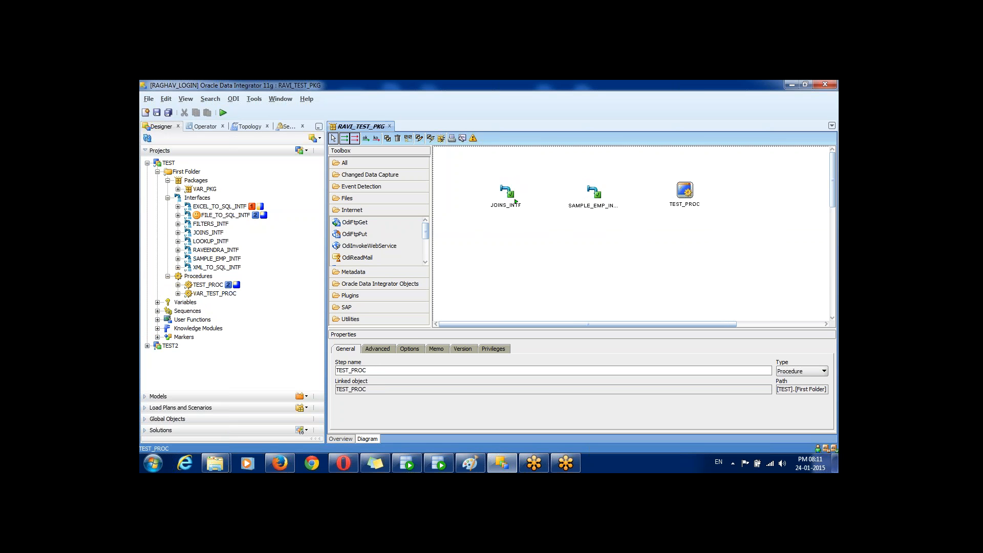
{"action": "left_click_drag", "start_coordinate": [685, 190], "coordinate": [672, 194]}
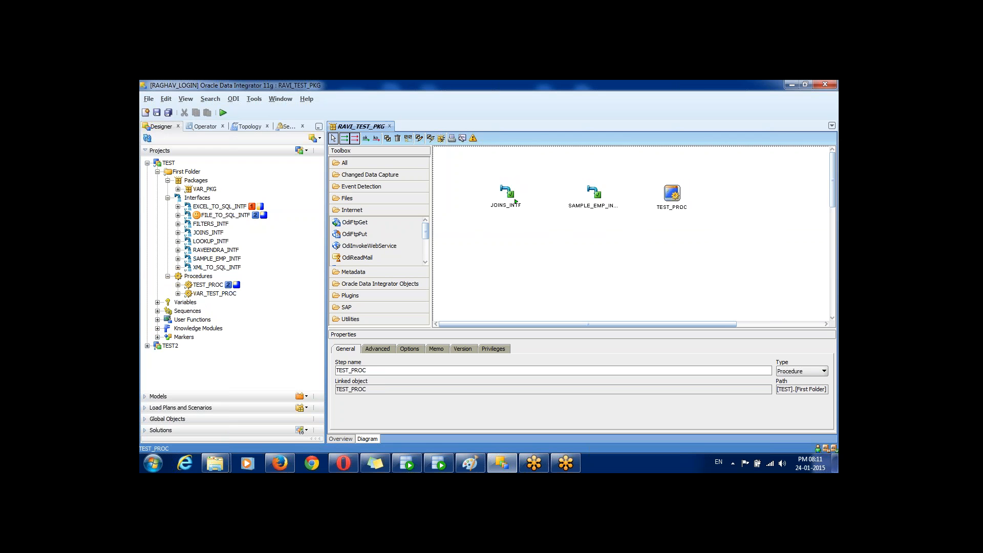
{"action": "left_click", "coordinate": [514, 200]}
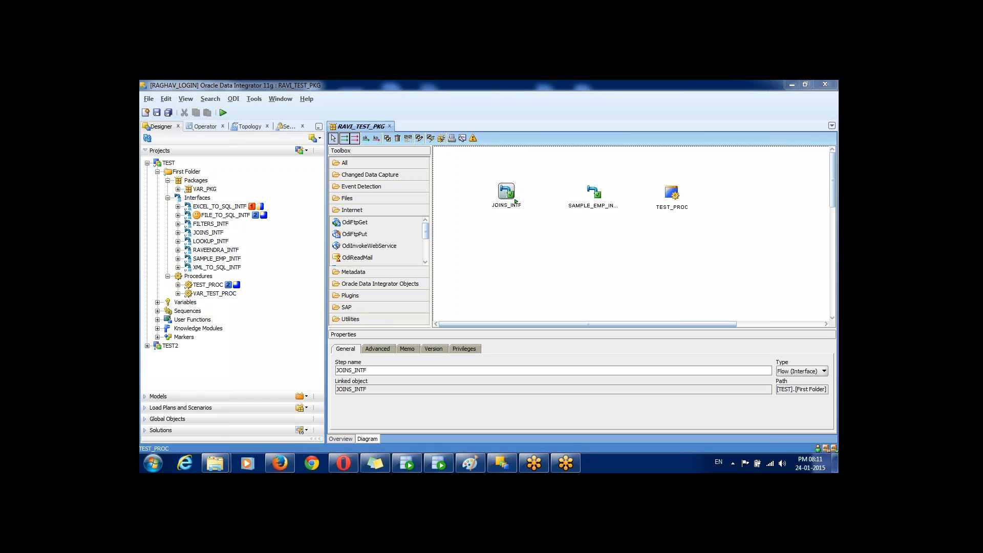
Step: Make SAMPLE_EMP_INTF the package's first step
{"action": "left_click_drag", "start_coordinate": [524, 206], "coordinate": [515, 198]}
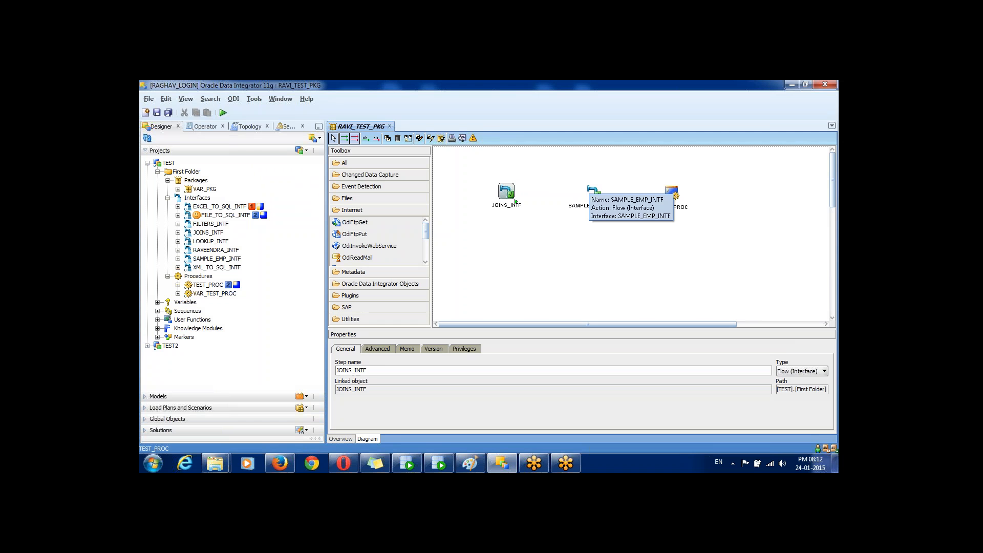
{"action": "left_click", "coordinate": [594, 194]}
{"action": "right_click", "coordinate": [595, 193]}
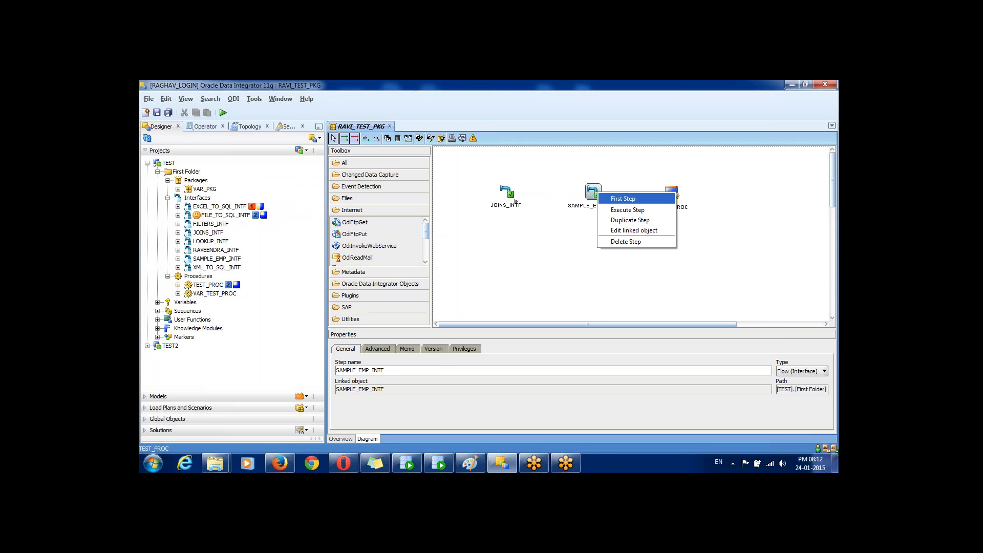
{"action": "left_click", "coordinate": [622, 198]}
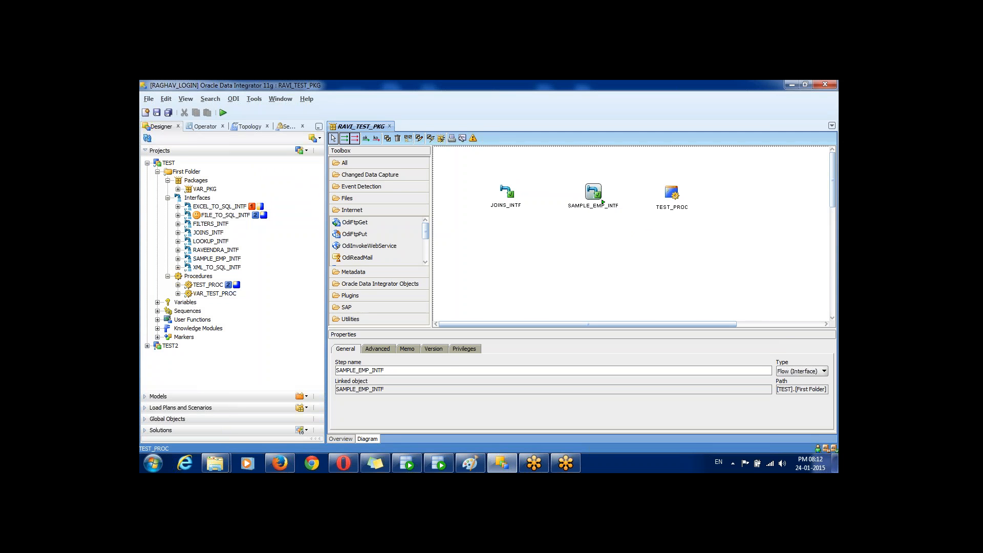
Step: Rearrange the row as SAMPLE_EMP_INTF, JOINS_INTF, TEST_PROC and confirm SAMPLE_EMP_INTF is first
{"action": "left_click_drag", "start_coordinate": [603, 202], "coordinate": [536, 230]}
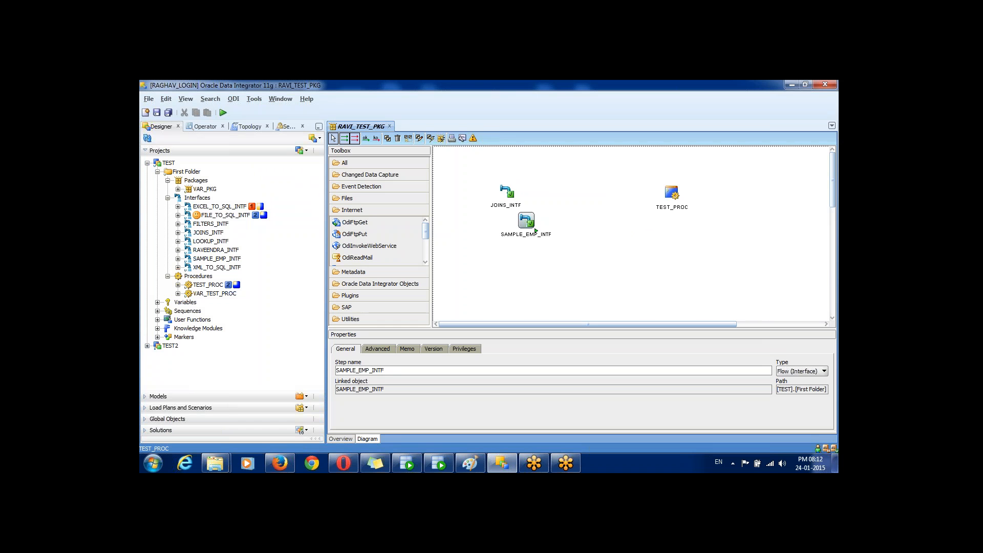
{"action": "left_click_drag", "start_coordinate": [507, 192], "coordinate": [602, 195]}
{"action": "left_click_drag", "start_coordinate": [535, 231], "coordinate": [542, 206]}
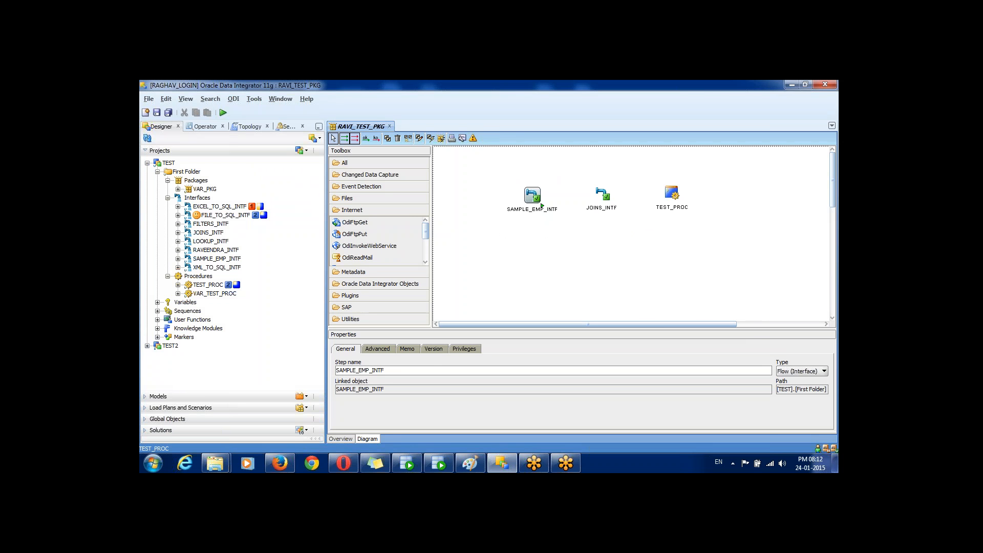
{"action": "left_click_drag", "start_coordinate": [672, 193], "coordinate": [674, 194]}
{"action": "left_click", "coordinate": [569, 245]}
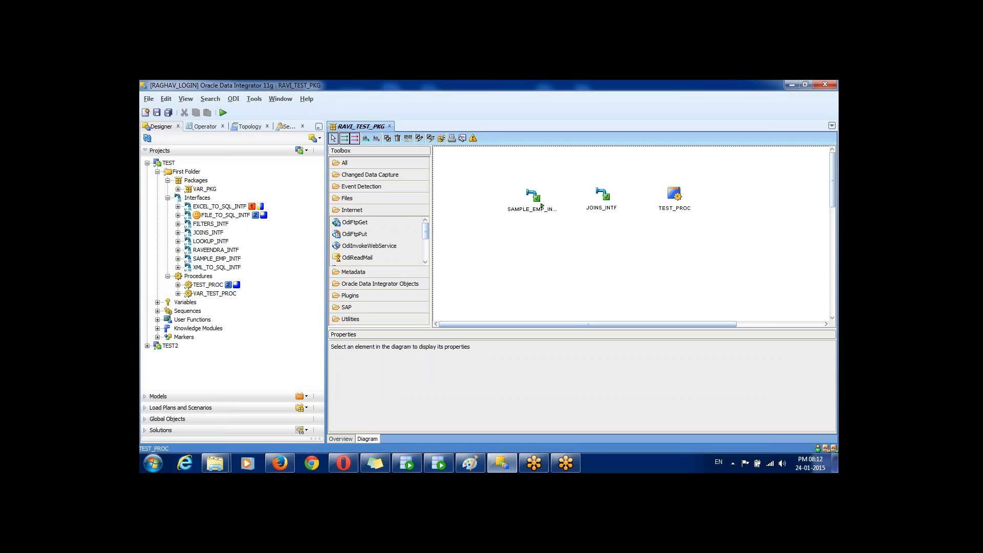
{"action": "left_click", "coordinate": [541, 205]}
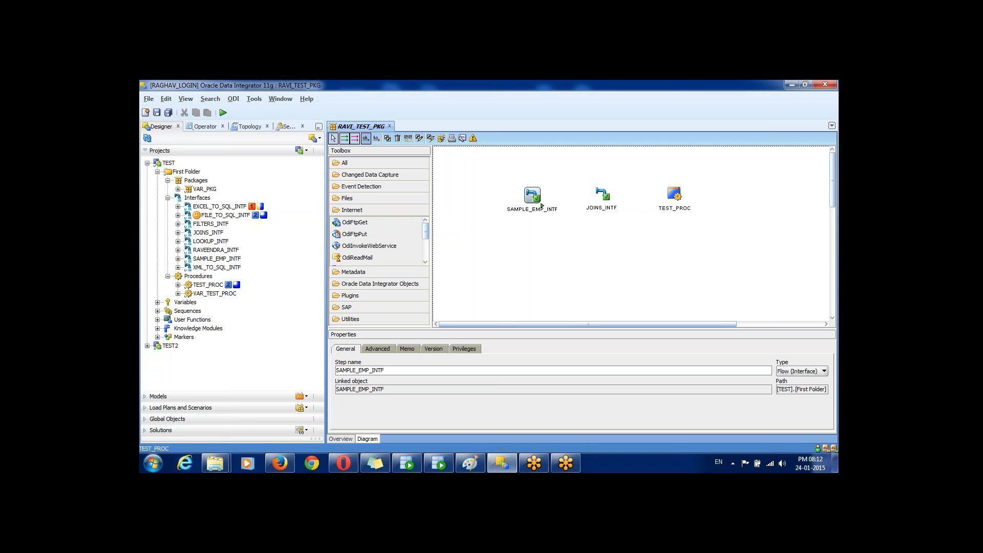
{"action": "right_click", "coordinate": [542, 205]}
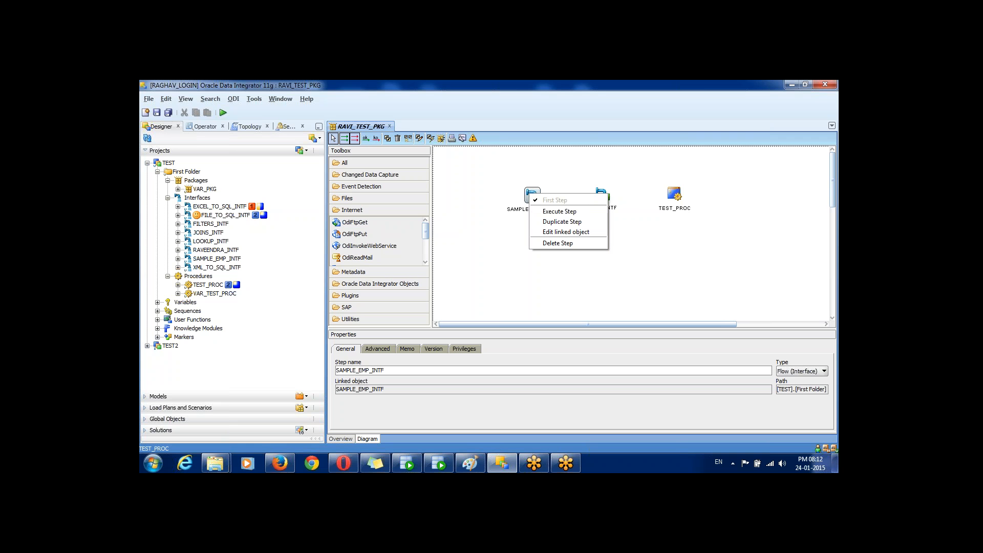
{"action": "left_click", "coordinate": [541, 205]}
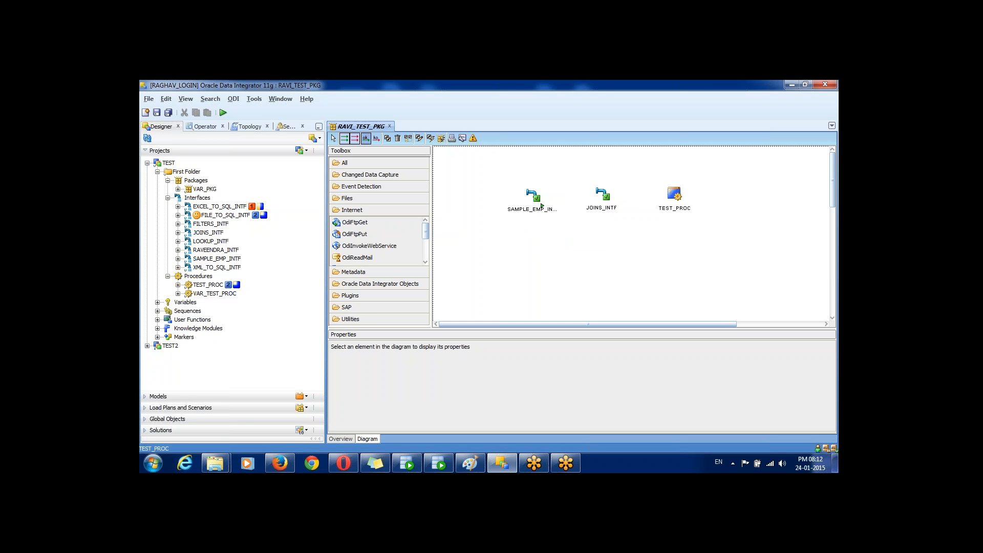
Step: Draw ok links from SAMPLE_EMP_INTF to JOINS_INTF and from JOINS_INTF to TEST_PROC
{"action": "left_click_drag", "start_coordinate": [542, 206], "coordinate": [602, 196]}
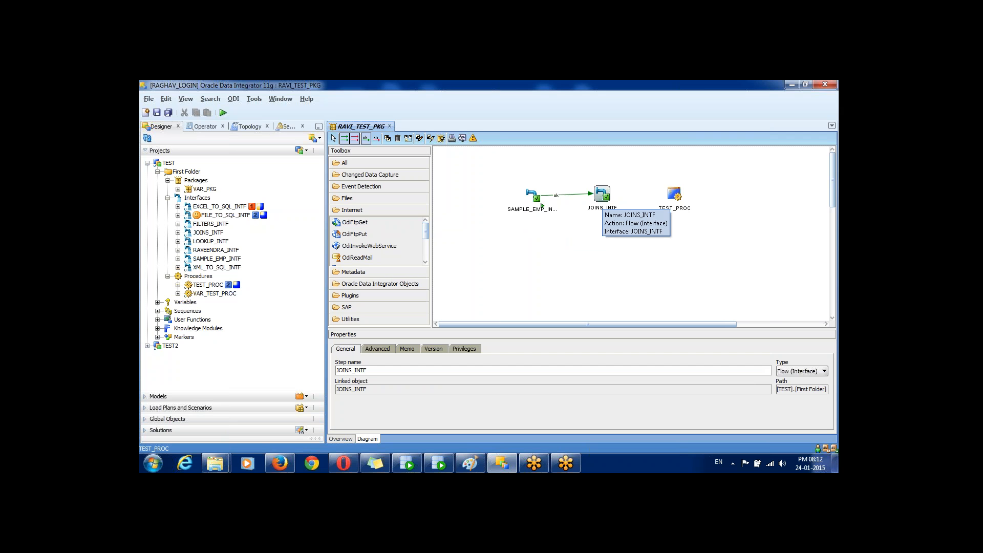
{"action": "left_click_drag", "start_coordinate": [602, 194], "coordinate": [674, 194]}
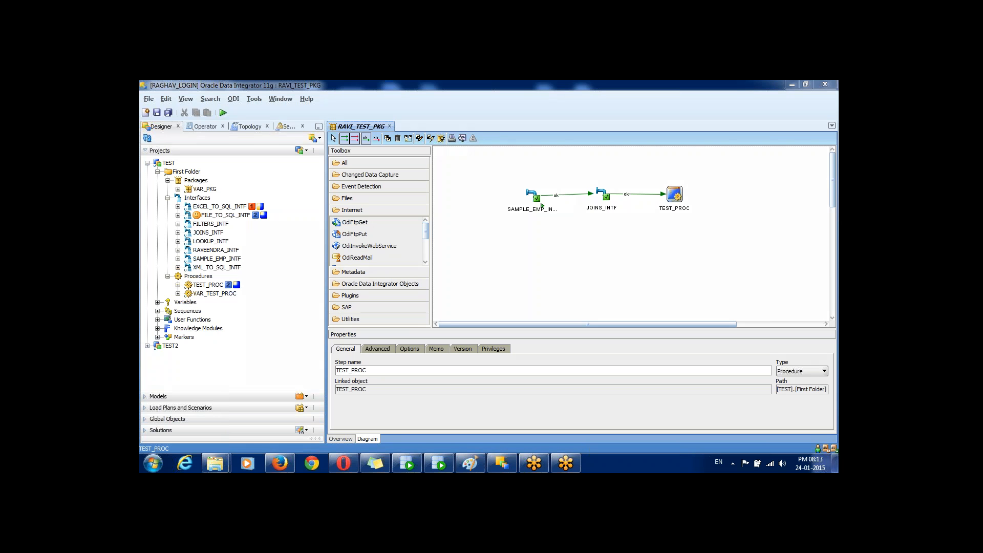
{"action": "mouse_move", "coordinate": [537, 171]}
{"action": "left_mouse_down"}
{"action": "mouse_move", "coordinate": [507, 207]}
{"action": "mouse_move", "coordinate": [583, 201]}
{"action": "mouse_move", "coordinate": [522, 157]}
{"action": "left_mouse_up"}
{"action": "mouse_move", "coordinate": [551, 188]}
{"action": "left_mouse_down"}
{"action": "mouse_move", "coordinate": [582, 189]}
{"action": "mouse_move", "coordinate": [580, 196]}
{"action": "mouse_move", "coordinate": [597, 183]}
{"action": "mouse_move", "coordinate": [592, 205]}
{"action": "mouse_move", "coordinate": [621, 195]}
{"action": "mouse_move", "coordinate": [613, 189]}
{"action": "mouse_move", "coordinate": [654, 188]}
{"action": "mouse_move", "coordinate": [650, 197]}
{"action": "mouse_move", "coordinate": [666, 173]}
{"action": "mouse_move", "coordinate": [658, 220]}
{"action": "mouse_move", "coordinate": [700, 203]}
{"action": "left_mouse_up"}
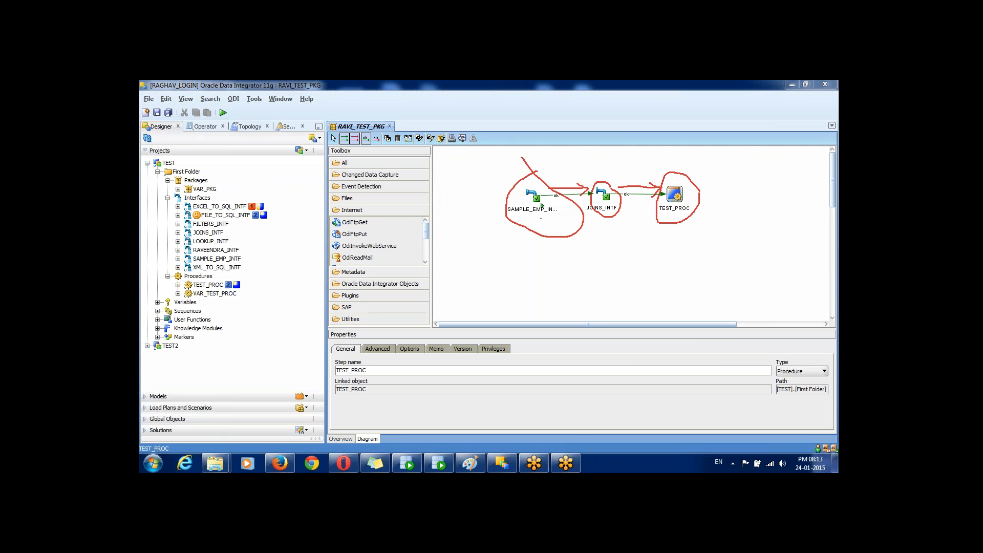
{"action": "left_click_drag", "start_coordinate": [541, 218], "coordinate": [547, 248]}
{"action": "mouse_move", "coordinate": [569, 183]}
{"action": "left_mouse_down"}
{"action": "mouse_move", "coordinate": [509, 228]}
{"action": "mouse_move", "coordinate": [567, 221]}
{"action": "mouse_move", "coordinate": [575, 190]}
{"action": "left_mouse_up"}
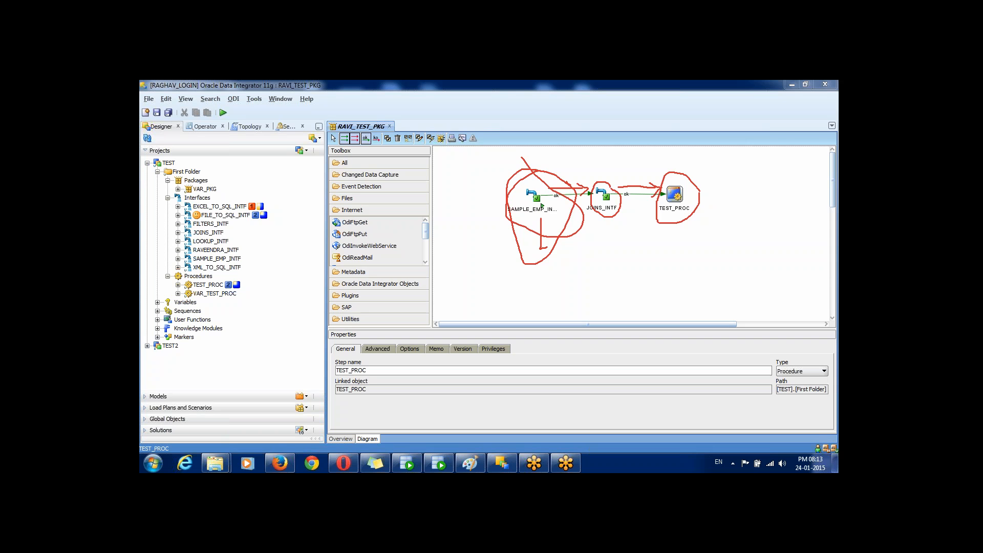
{"action": "key", "text": "Escape"}
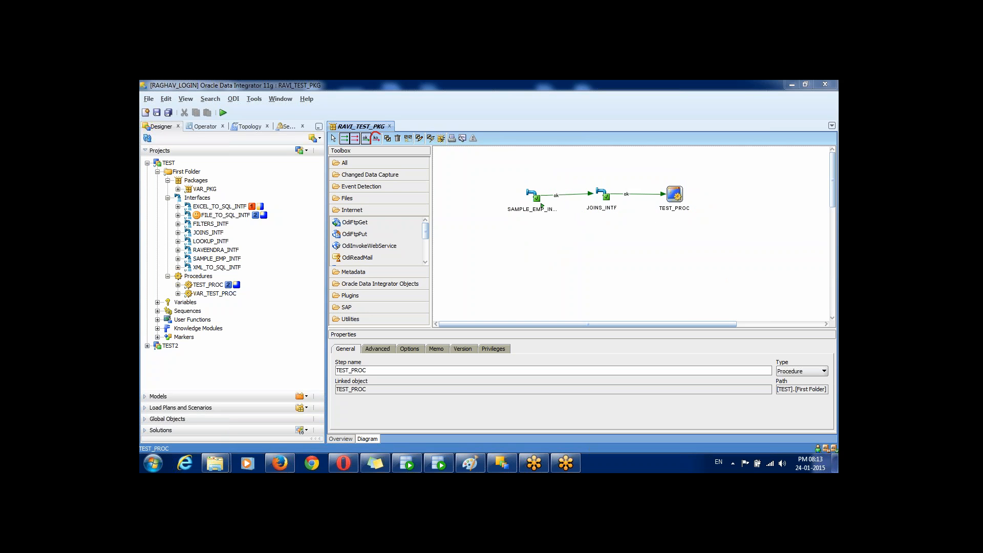
{"action": "left_click_drag", "start_coordinate": [372, 140], "coordinate": [383, 145]}
{"action": "mouse_move", "coordinate": [538, 188]}
{"action": "left_mouse_down"}
{"action": "mouse_move", "coordinate": [526, 181]}
{"action": "mouse_move", "coordinate": [515, 217]}
{"action": "mouse_move", "coordinate": [559, 208]}
{"action": "mouse_move", "coordinate": [547, 191]}
{"action": "left_mouse_up"}
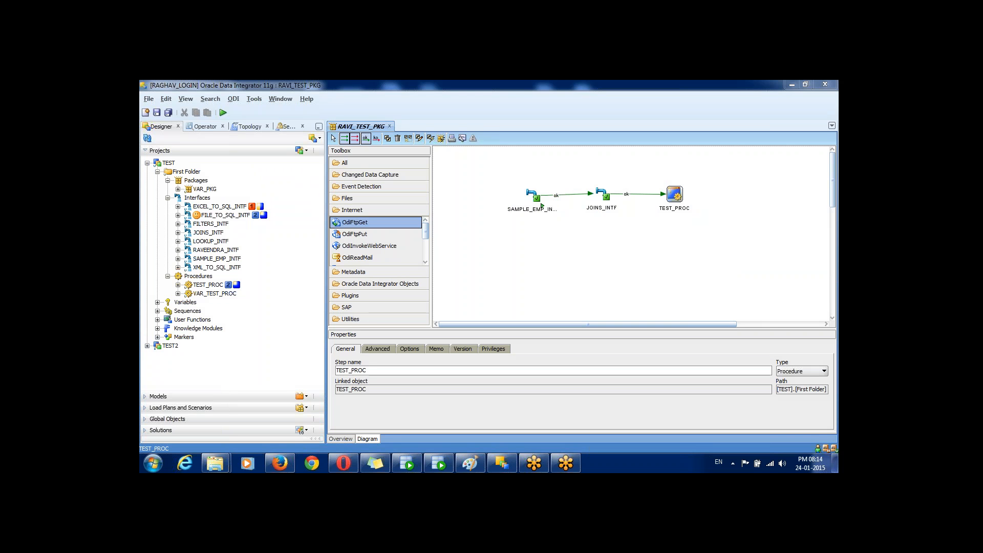
Step: Place an OdiSendMail step from the Toolbox below the linked steps on the diagram
{"action": "scroll", "coordinate": [377, 241], "scroll_direction": "down", "scroll_amount": 3}
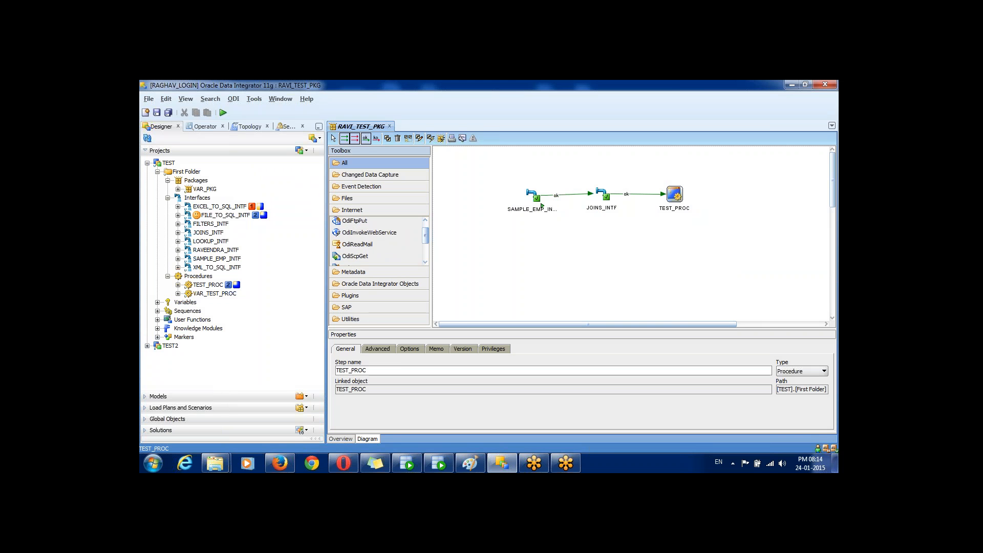
{"action": "scroll", "coordinate": [378, 240], "scroll_direction": "down", "scroll_amount": 1}
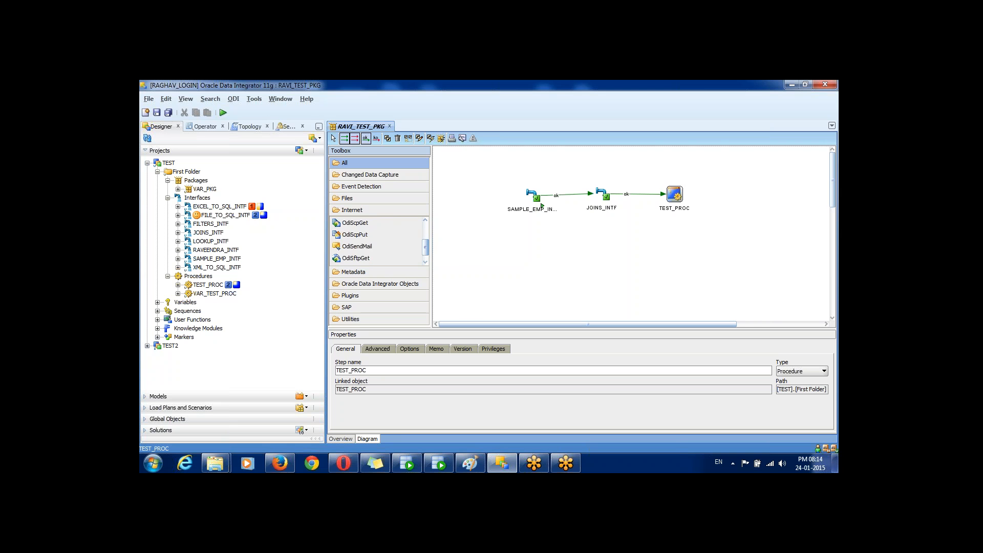
{"action": "scroll", "coordinate": [378, 240], "scroll_direction": "up", "scroll_amount": 5}
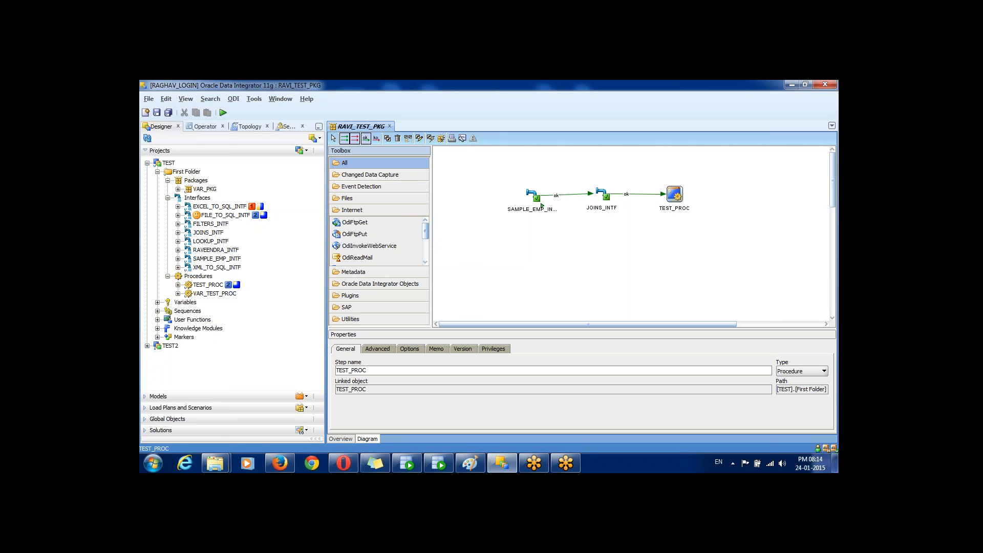
{"action": "scroll", "coordinate": [378, 240], "scroll_direction": "down", "scroll_amount": 5}
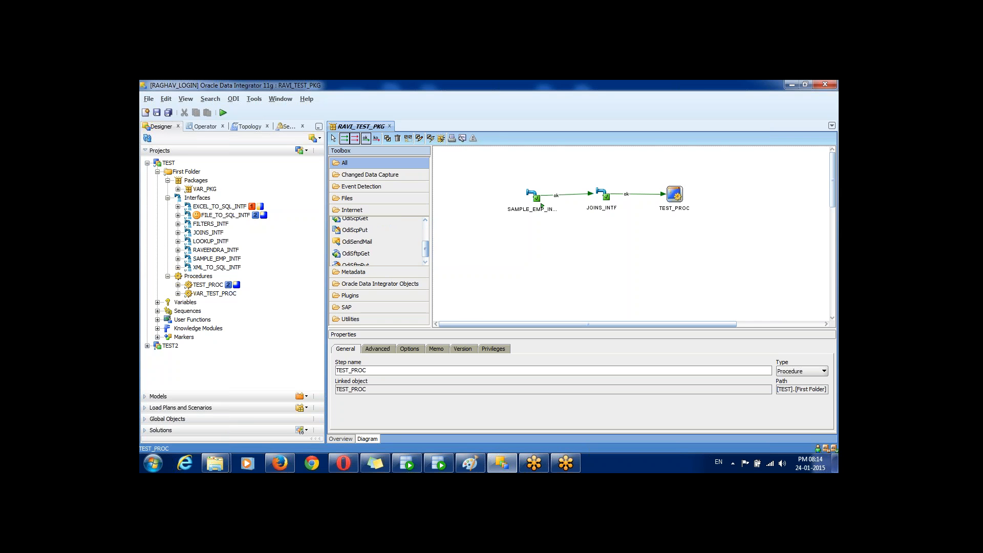
{"action": "left_click", "coordinate": [358, 241]}
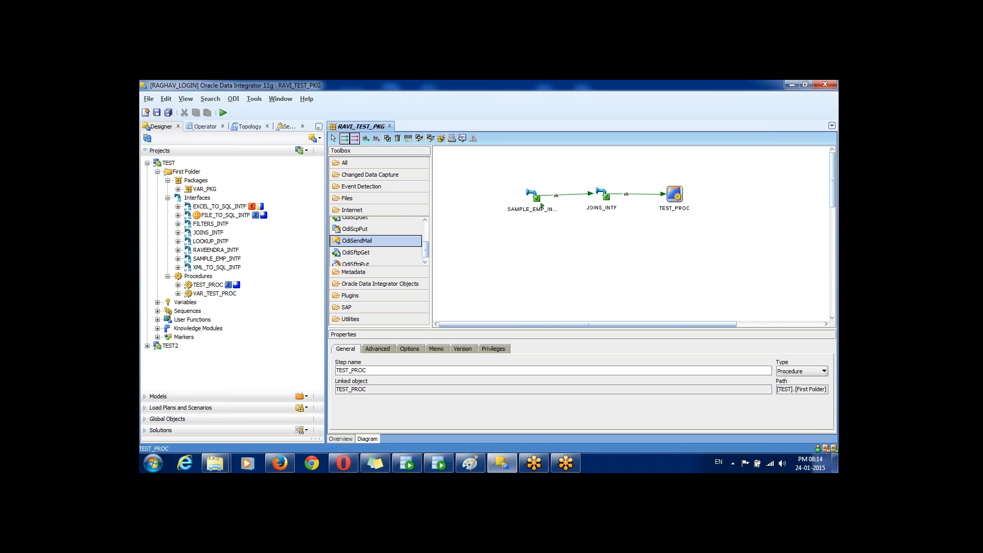
{"action": "left_click", "coordinate": [555, 252]}
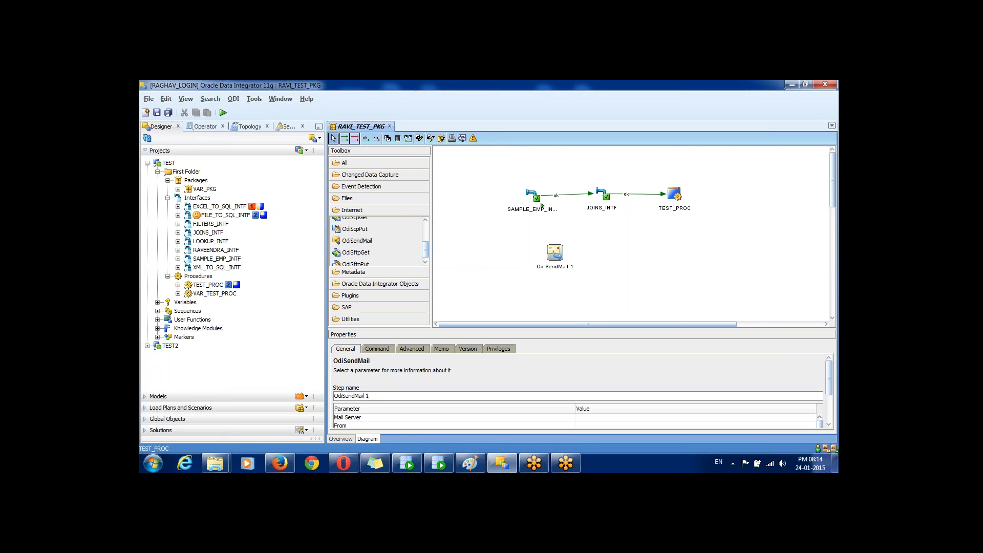
Step: Duplicate the OdiSendMail 1 step and move the copy right of TEST_PROC
{"action": "double_click", "coordinate": [555, 252]}
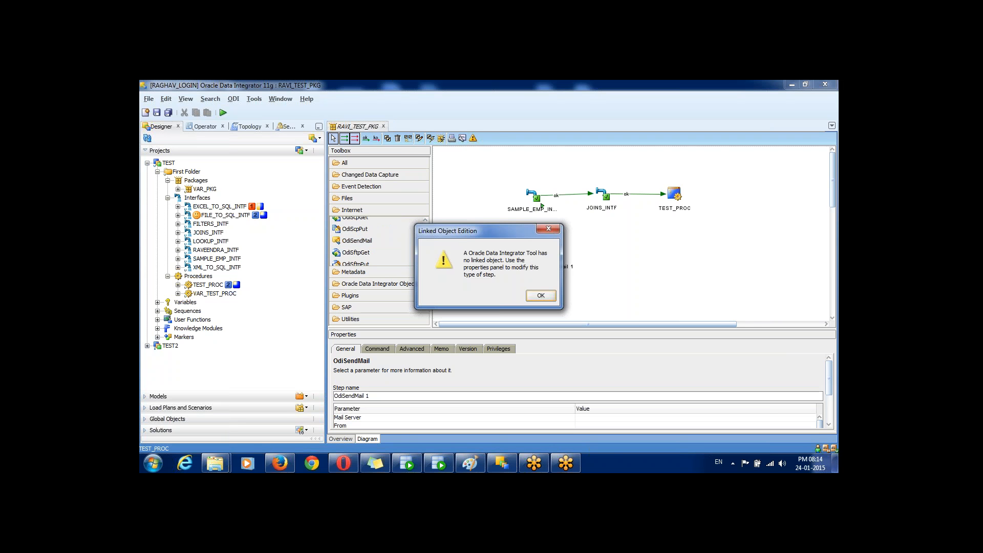
{"action": "left_click", "coordinate": [548, 229]}
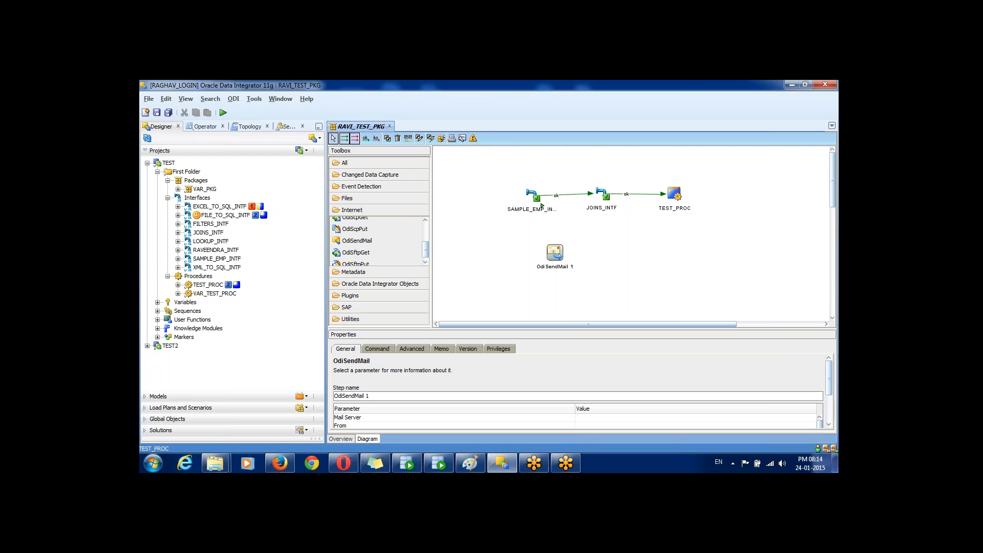
{"action": "right_click", "coordinate": [554, 256]}
{"action": "left_click", "coordinate": [589, 283]}
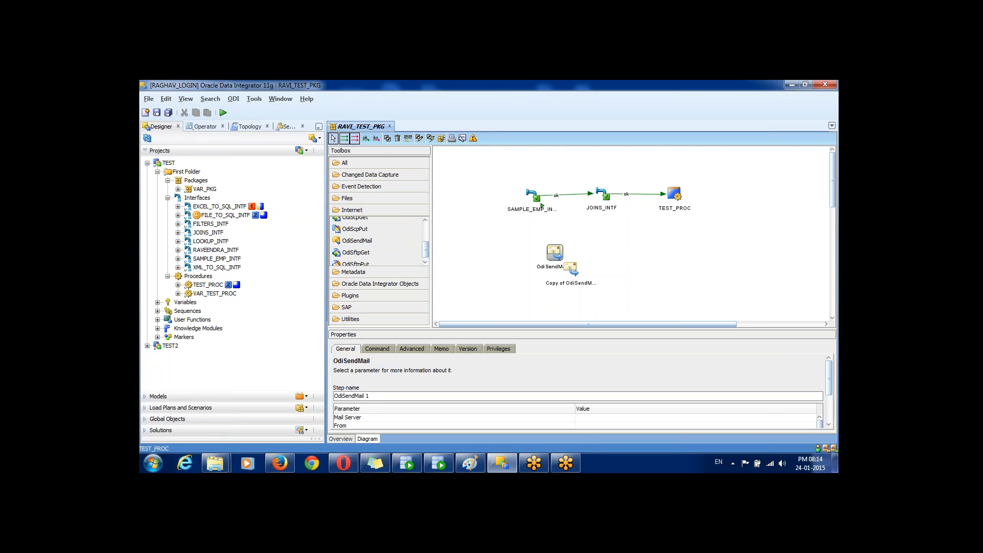
{"action": "left_click_drag", "start_coordinate": [571, 268], "coordinate": [747, 191]}
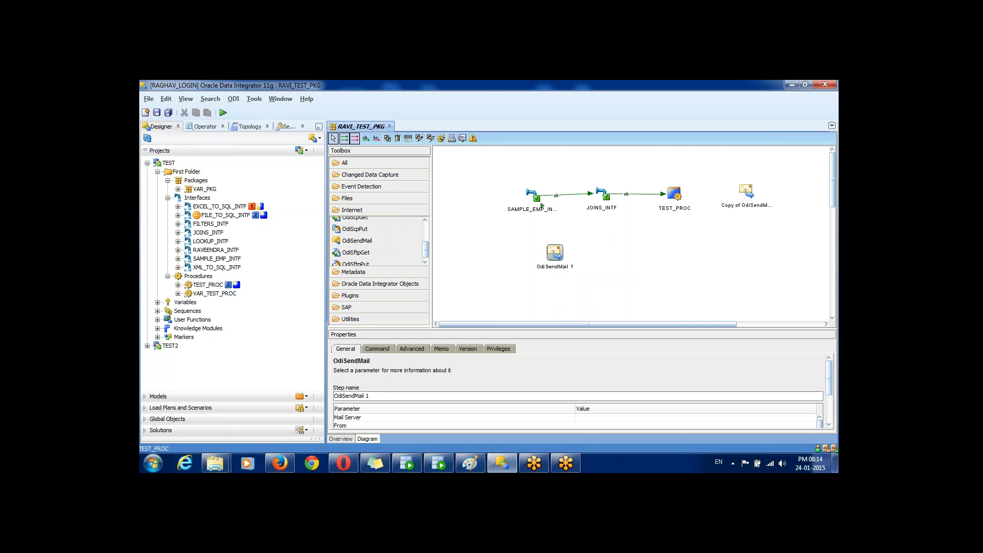
Step: Rename the copied mail step to Success_Step_Mail
{"action": "left_click", "coordinate": [747, 192]}
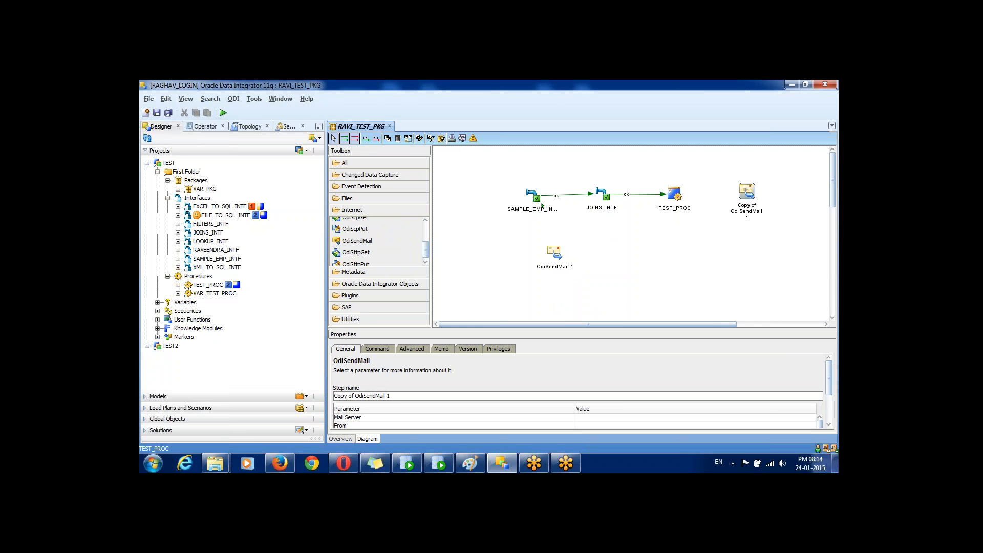
{"action": "left_click", "coordinate": [391, 396]}
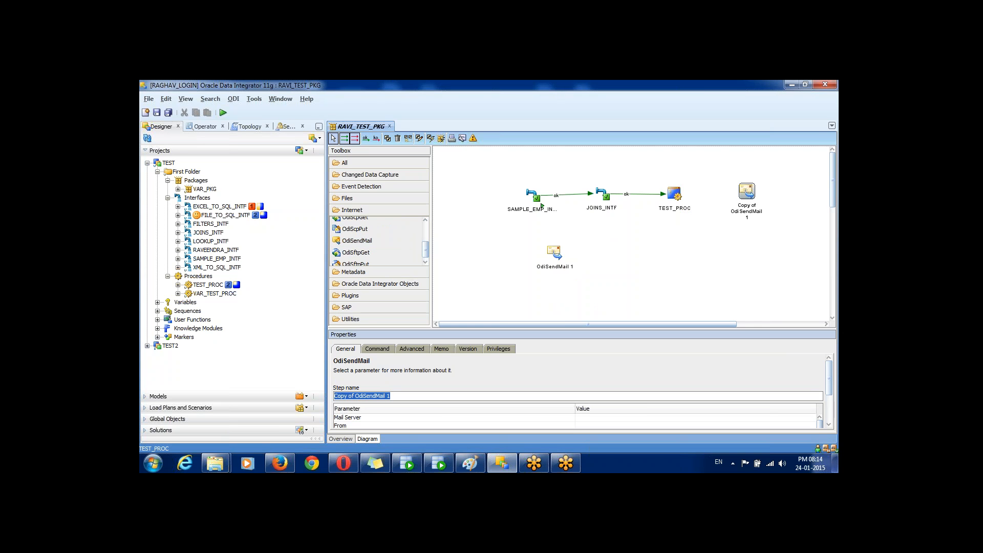
{"action": "type", "text": "Success_Step_Mail"}
{"action": "left_click", "coordinate": [554, 252]}
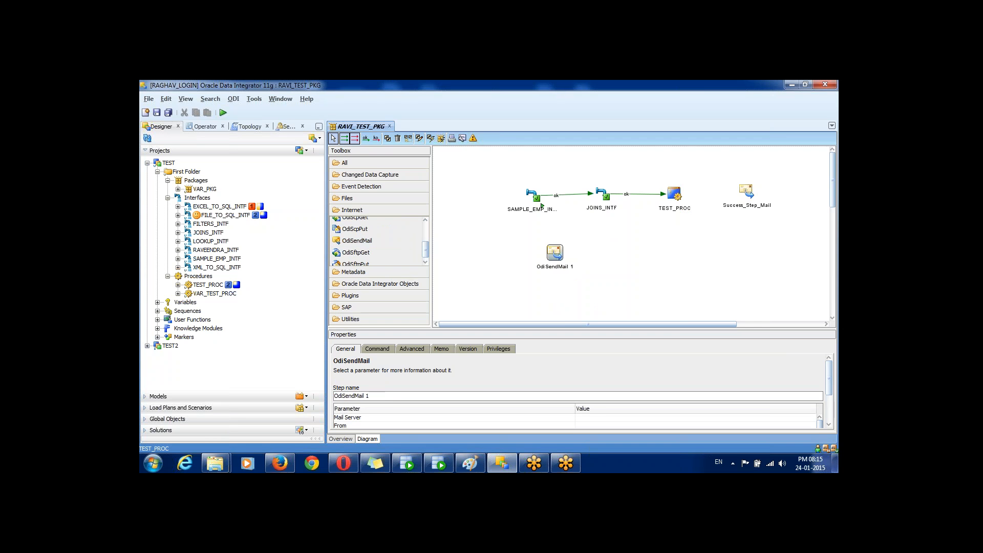
Step: Rename OdiSendMail 1 to Failure_Step_Mail_for_Sample_Intf and link SAMPLE_EMP_INTF to it on failure
{"action": "right_click", "coordinate": [555, 252]}
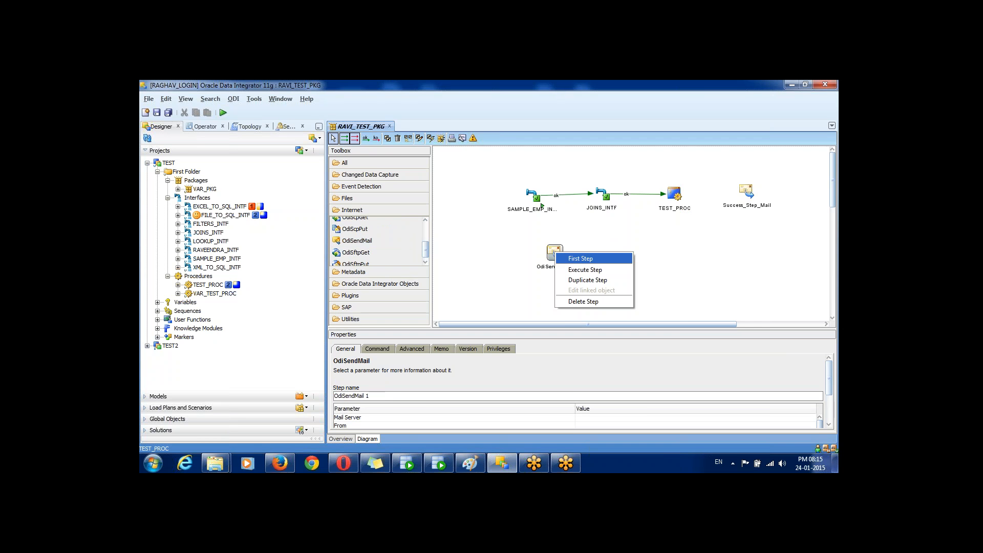
{"action": "key", "text": "Escape"}
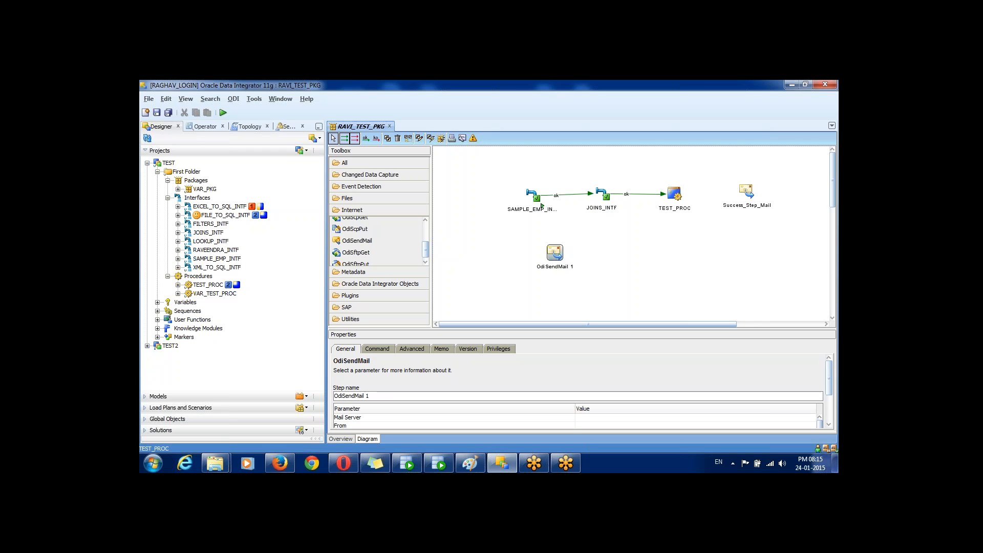
{"action": "left_click", "coordinate": [369, 396]}
{"action": "type", "text": "F"}
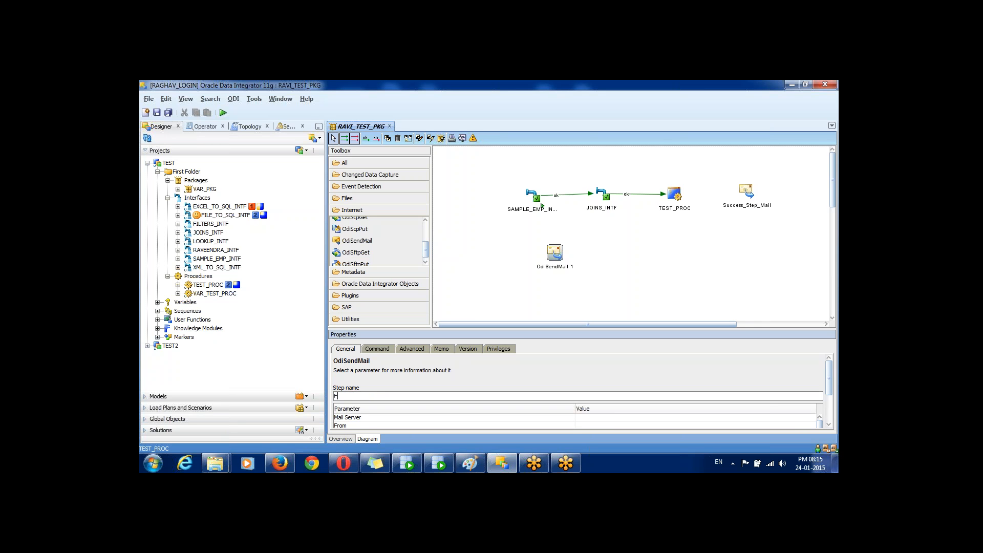
{"action": "type", "text": "ailure_Step_"}
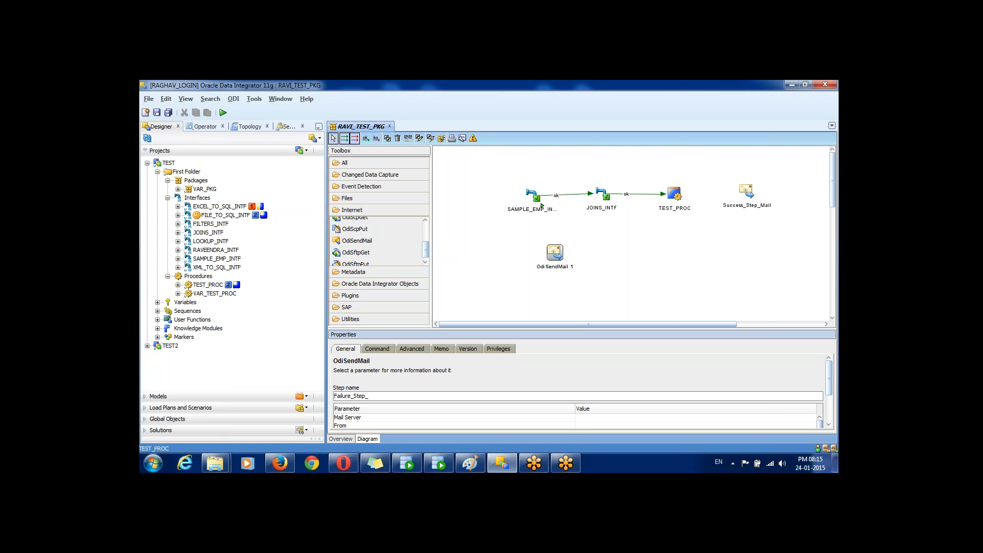
{"action": "type", "text": "Mail_for_Sample_Intf"}
{"action": "left_click", "coordinate": [555, 252]}
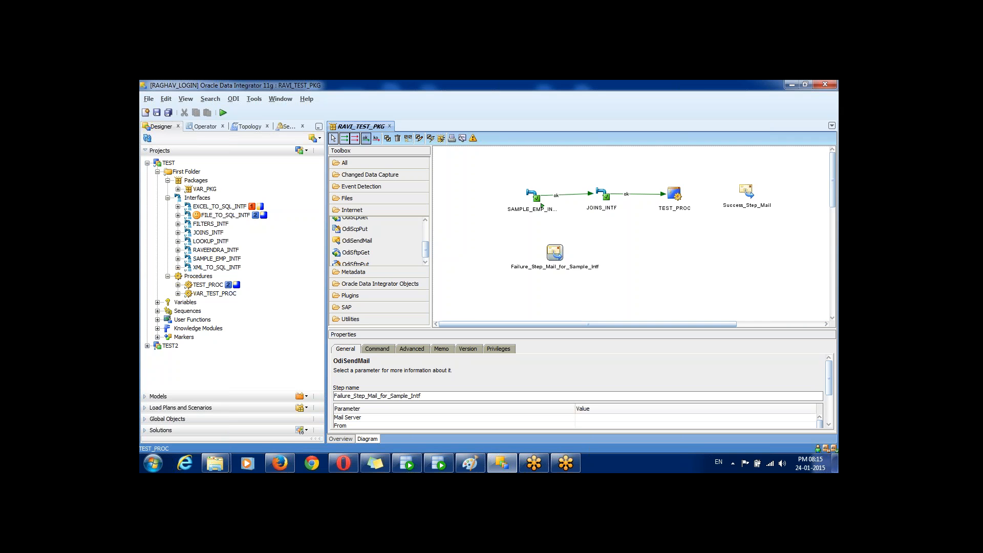
{"action": "left_click_drag", "start_coordinate": [542, 206], "coordinate": [555, 252]}
Step: Duplicate the failure mail step twice and spread the two copies apart on the diagram
{"action": "right_click", "coordinate": [555, 254]}
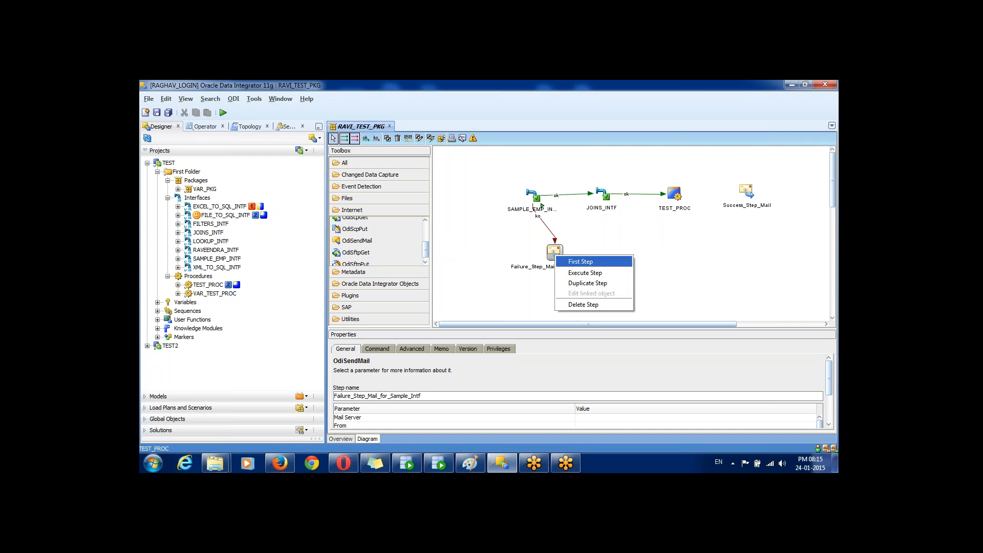
{"action": "left_click", "coordinate": [588, 283]}
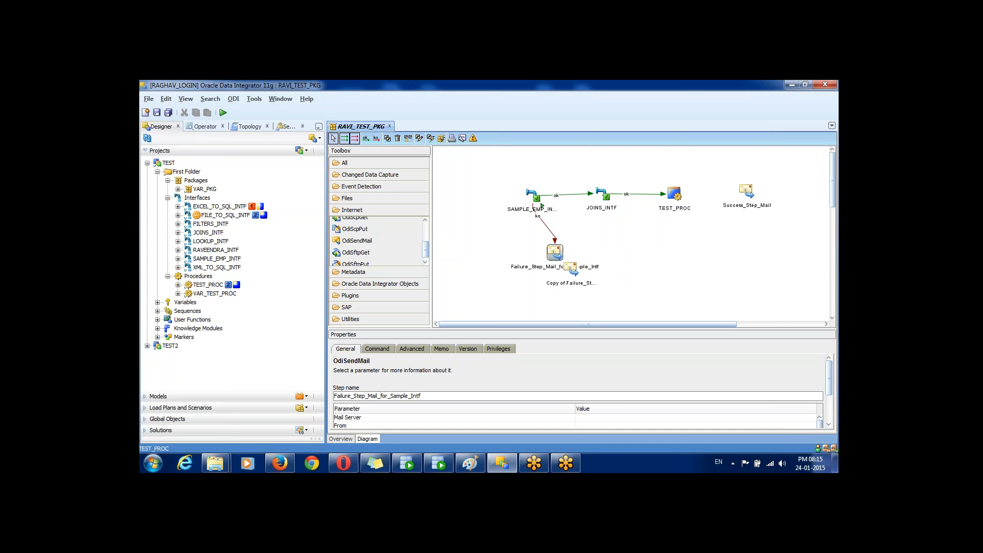
{"action": "left_click_drag", "start_coordinate": [571, 269], "coordinate": [640, 247]}
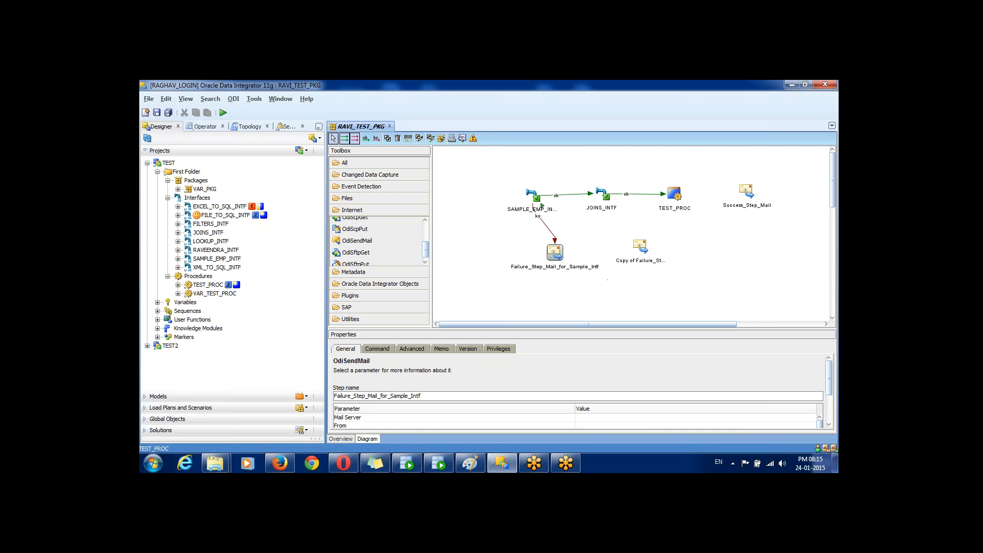
{"action": "right_click", "coordinate": [640, 247]}
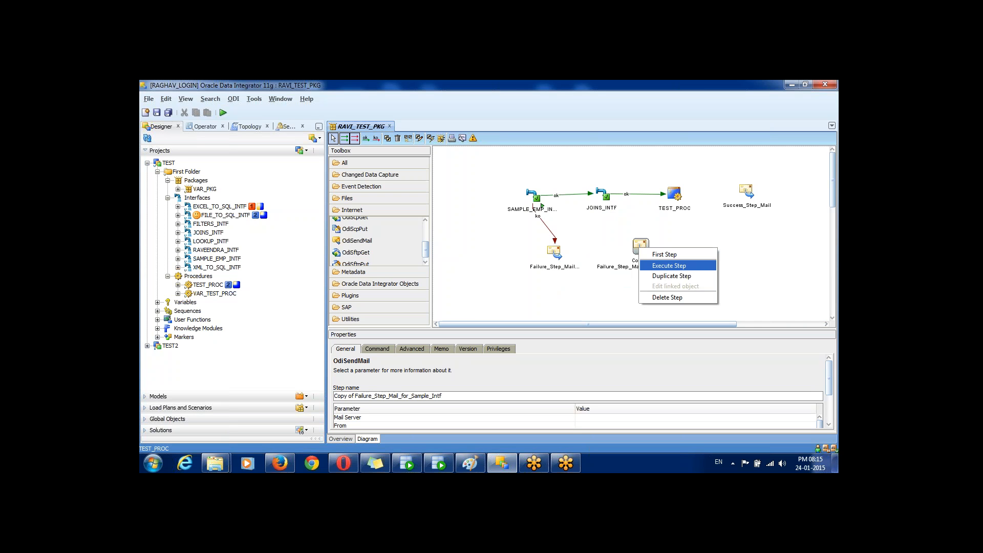
{"action": "left_click", "coordinate": [673, 276]}
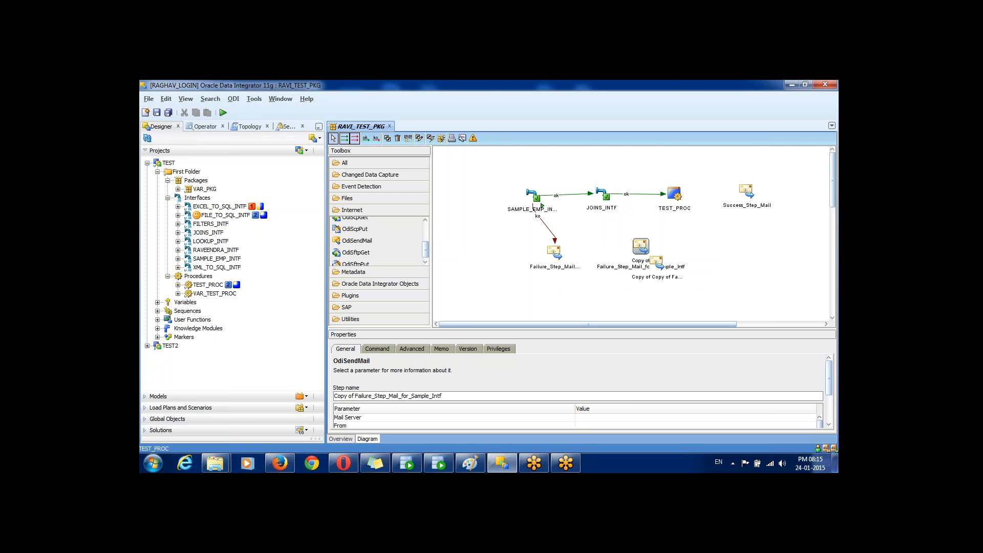
{"action": "left_click_drag", "start_coordinate": [657, 261], "coordinate": [719, 240]}
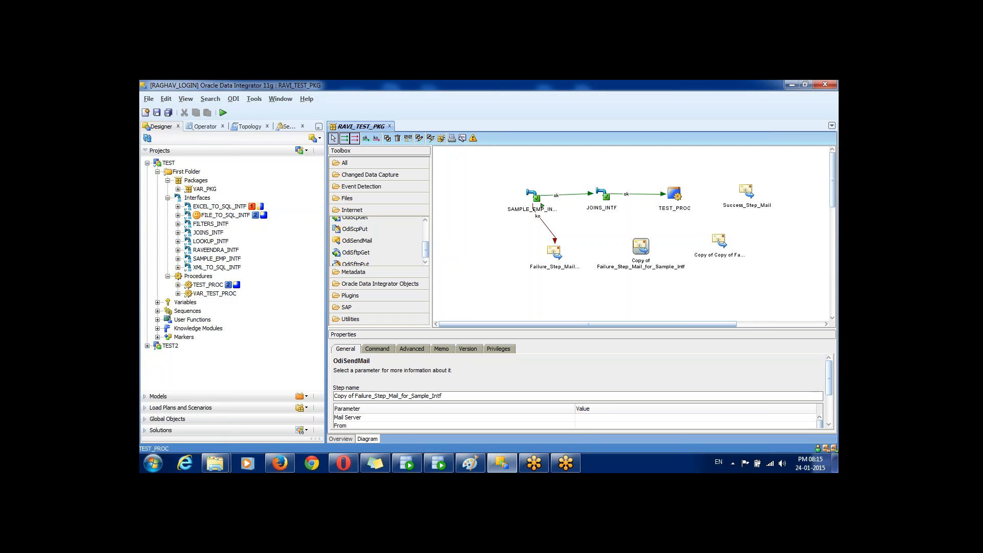
Step: Rename the first copy to Failure_Step_Mail_for_Joins
{"action": "left_click", "coordinate": [444, 396]}
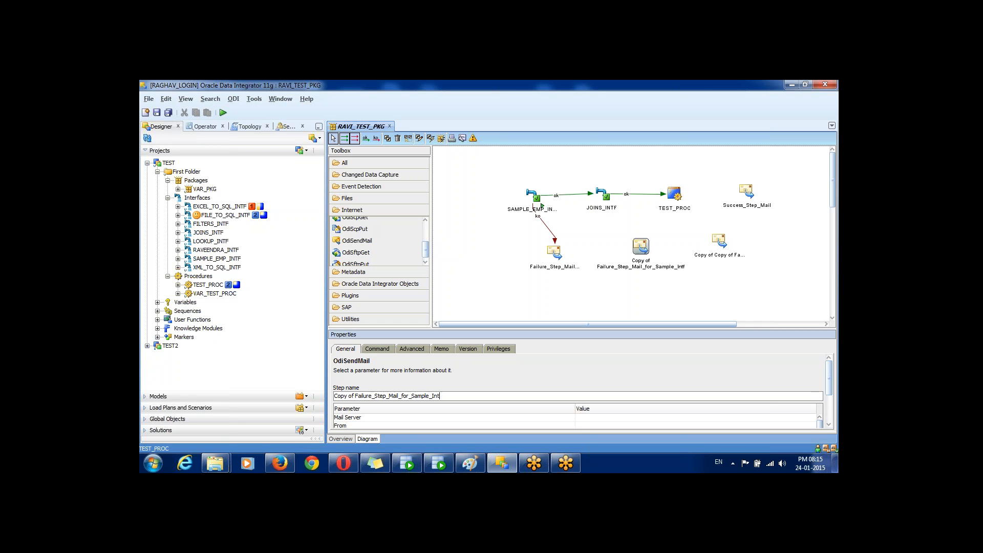
{"action": "key", "text": "BackSpace"}
{"action": "key", "text": "BackSpace"}
{"action": "key", "text": "BackSpace"}
{"action": "key", "text": "BackSpace"}
{"action": "key", "text": "BackSpace"}
{"action": "key", "text": "BackSpace"}
{"action": "key", "text": "BackSpace"}
{"action": "key", "text": "BackSpace"}
{"action": "key", "text": "BackSpace"}
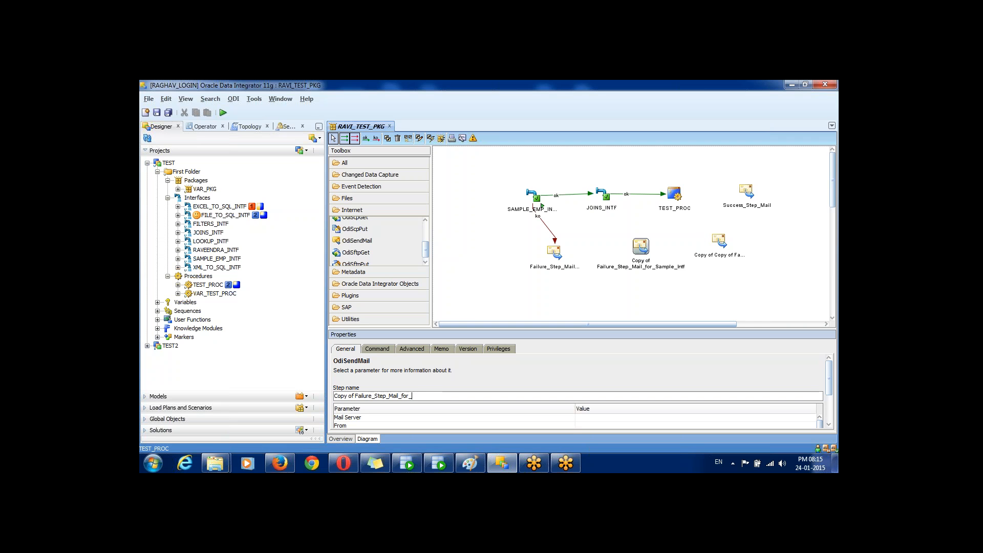
{"action": "type", "text": "Join"}
{"action": "key", "text": "BackSpace"}
{"action": "key", "text": "BackSpace"}
{"action": "key", "text": "BackSpace"}
{"action": "key", "text": "BackSpace"}
{"action": "key", "text": "BackSpace"}
{"action": "key", "text": "BackSpace"}
{"action": "key", "text": "BackSpace"}
Step: Rename the second copy to Failure_Step_Mail_TEST_Proc, removing its 'Copy of Copy of' prefix
{"action": "left_click", "coordinate": [720, 241]}
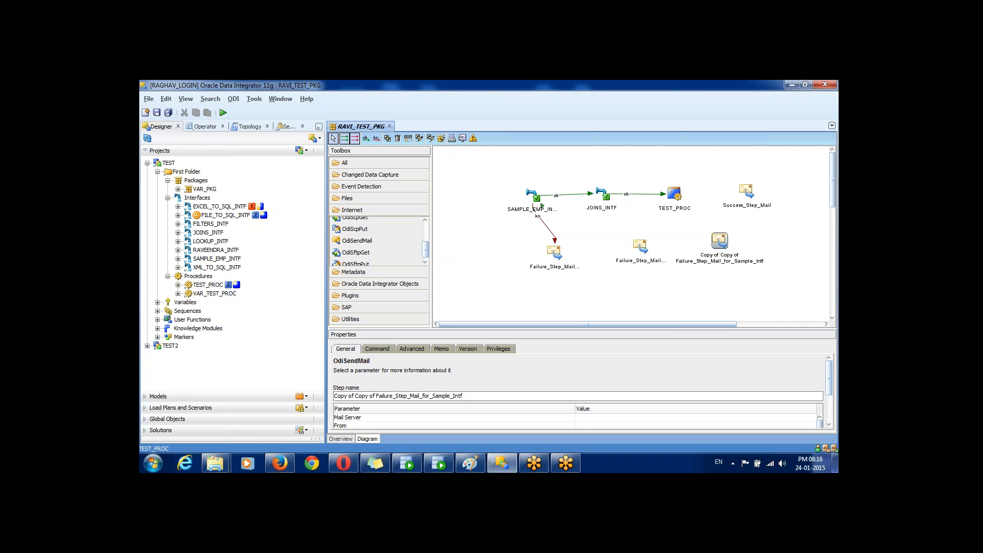
{"action": "left_click", "coordinate": [467, 396]}
{"action": "key", "text": "BackSpace"}
{"action": "key", "text": "BackSpace"}
{"action": "key", "text": "BackSpace"}
{"action": "key", "text": "BackSpace"}
{"action": "key", "text": "BackSpace"}
{"action": "key", "text": "BackSpace"}
{"action": "key", "text": "BackSpace"}
{"action": "key", "text": "BackSpace"}
{"action": "key", "text": "BackSpace"}
{"action": "key", "text": "BackSpace"}
{"action": "key", "text": "BackSpace"}
{"action": "key", "text": "BackSpace"}
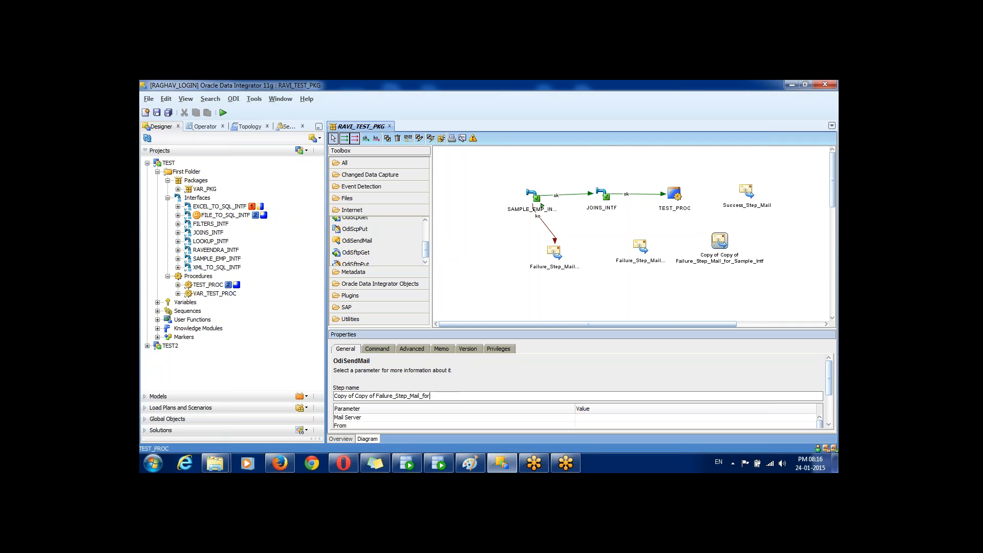
{"action": "key", "text": "BackSpace"}
{"action": "key", "text": "BackSpace"}
{"action": "key", "text": "BackSpace"}
{"action": "type", "text": "TE"}
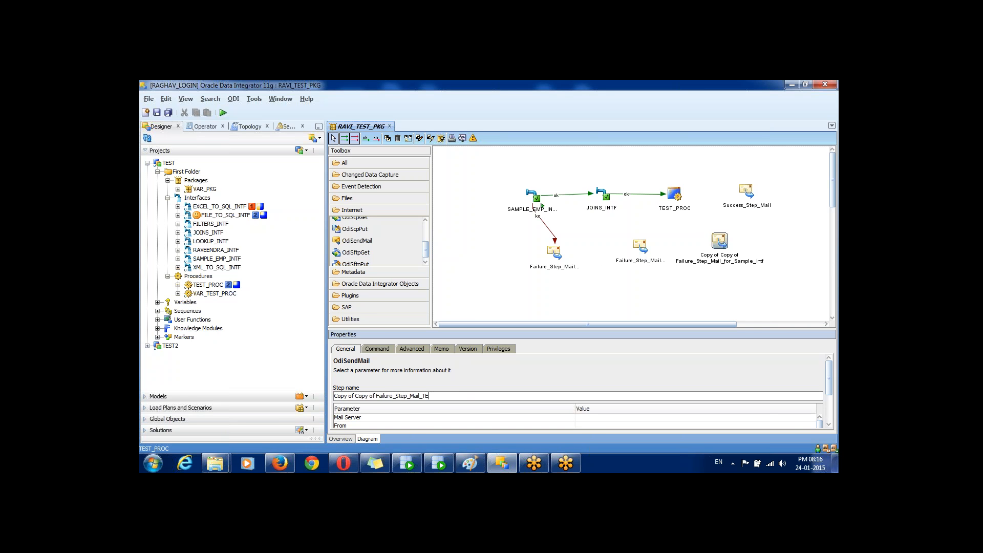
{"action": "type", "text": "ST_Proc"}
{"action": "key", "text": "Home"}
{"action": "key", "text": "Delete"}
{"action": "key", "text": "Delete"}
{"action": "key", "text": "Delete"}
{"action": "key", "text": "Delete"}
{"action": "key", "text": "Delete"}
{"action": "key", "text": "Delete"}
{"action": "key", "text": "Delete"}
{"action": "key", "text": "Delete"}
{"action": "key", "text": "Delete"}
{"action": "key", "text": "Delete"}
{"action": "key", "text": "Delete"}
{"action": "key", "text": "Delete"}
{"action": "key", "text": "Delete"}
{"action": "key", "text": "Delete"}
{"action": "key", "text": "Delete"}
{"action": "key", "text": "Delete"}
{"action": "left_click", "coordinate": [720, 241]}
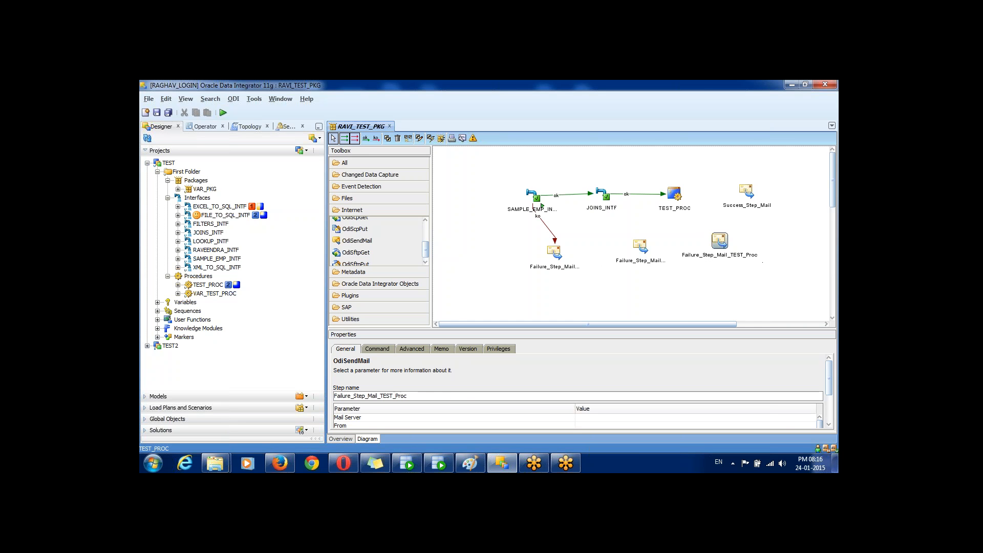
{"action": "left_click", "coordinate": [377, 138]}
Step: Link JOINS_INTF and TEST_PROC on failure to their own mail steps, and TEST_PROC on success to Success_Step_Mail
{"action": "left_click_drag", "start_coordinate": [602, 195], "coordinate": [641, 247]}
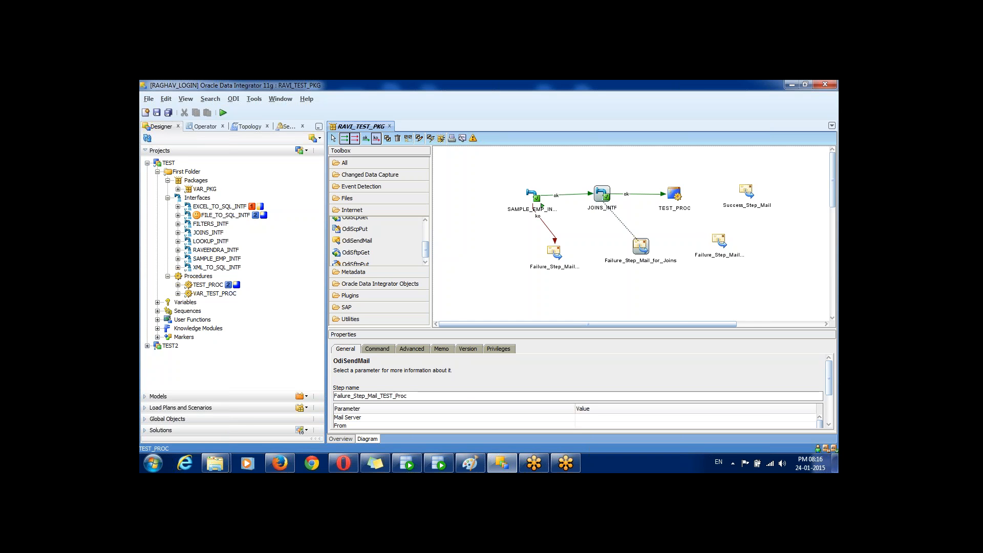
{"action": "left_click_drag", "start_coordinate": [674, 193], "coordinate": [719, 241]}
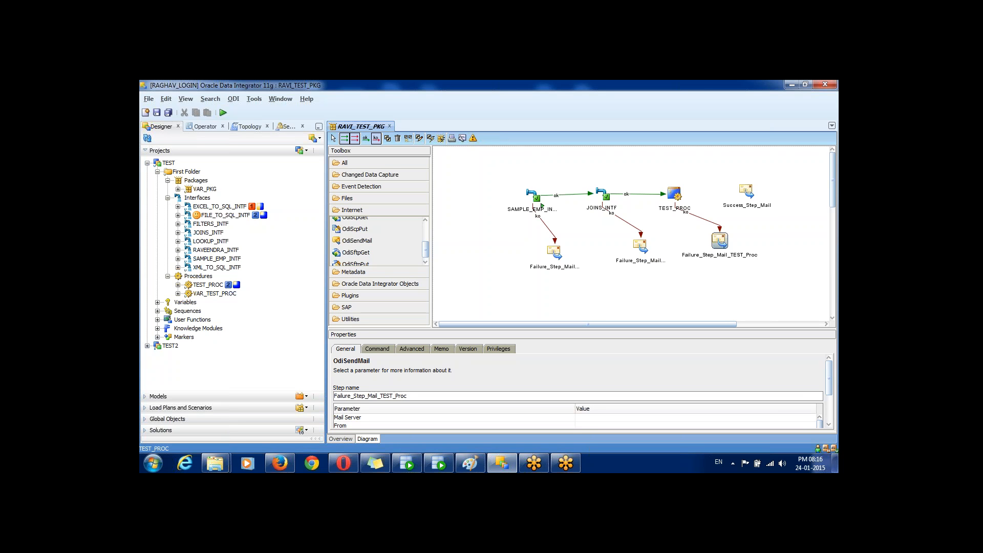
{"action": "double_click", "coordinate": [370, 396]}
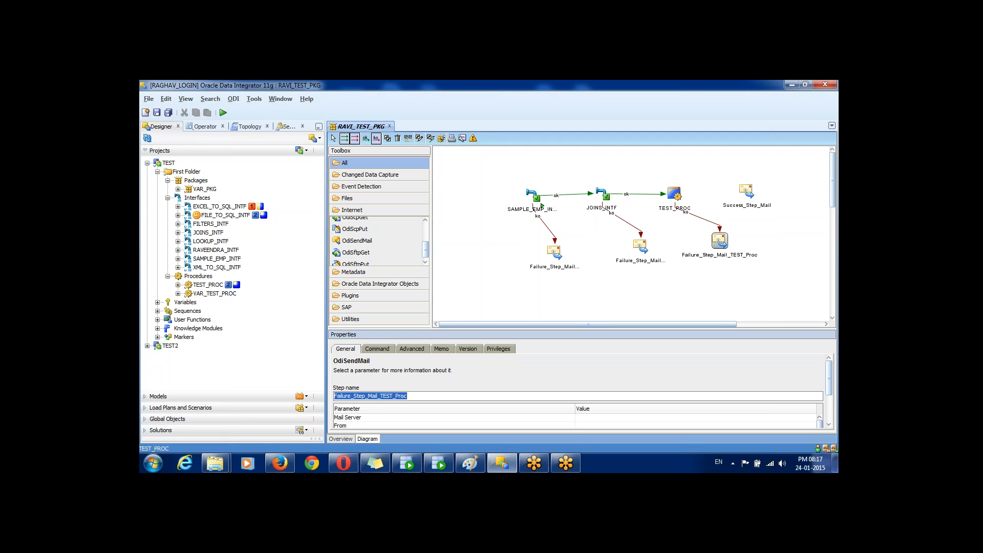
{"action": "left_click", "coordinate": [366, 138]}
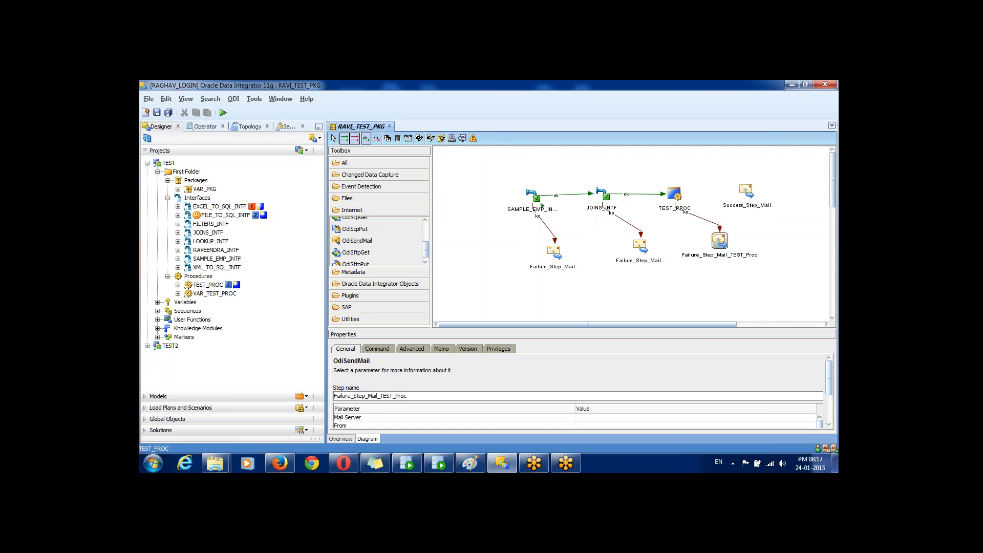
{"action": "left_click_drag", "start_coordinate": [674, 193], "coordinate": [747, 191]}
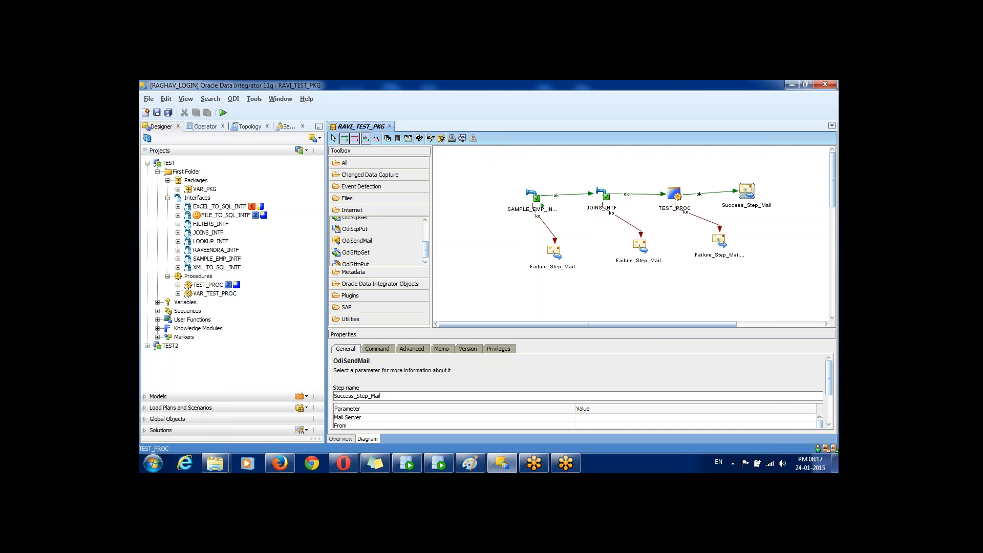
Step: Save the package, accept locking it, and return to plain selection in the diagram
{"action": "left_click", "coordinate": [168, 113]}
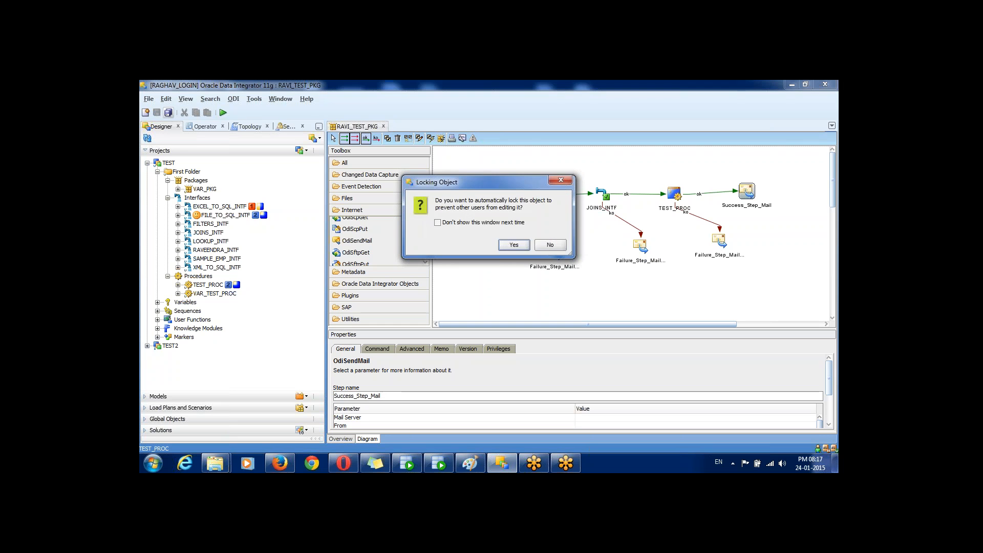
{"action": "key", "text": "Return"}
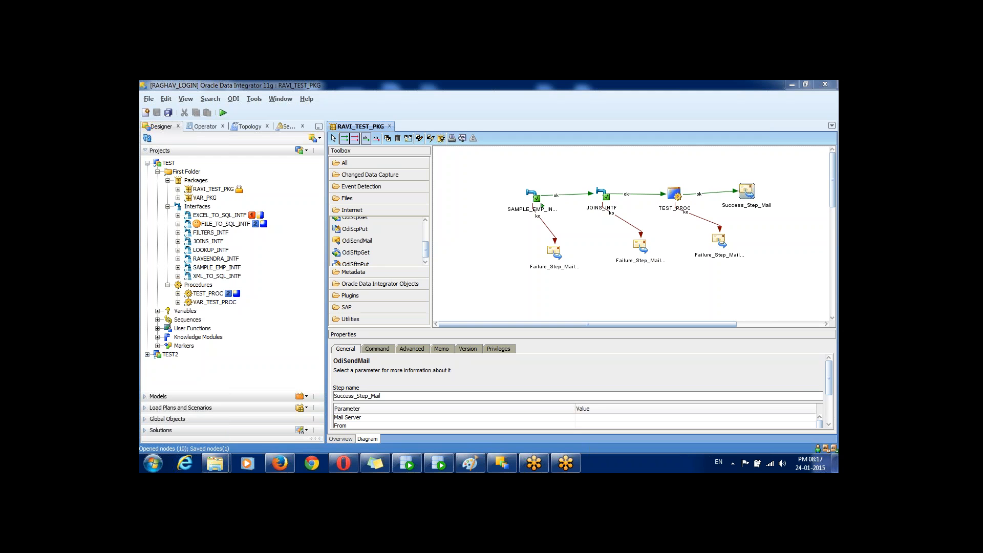
{"action": "left_click", "coordinate": [334, 138]}
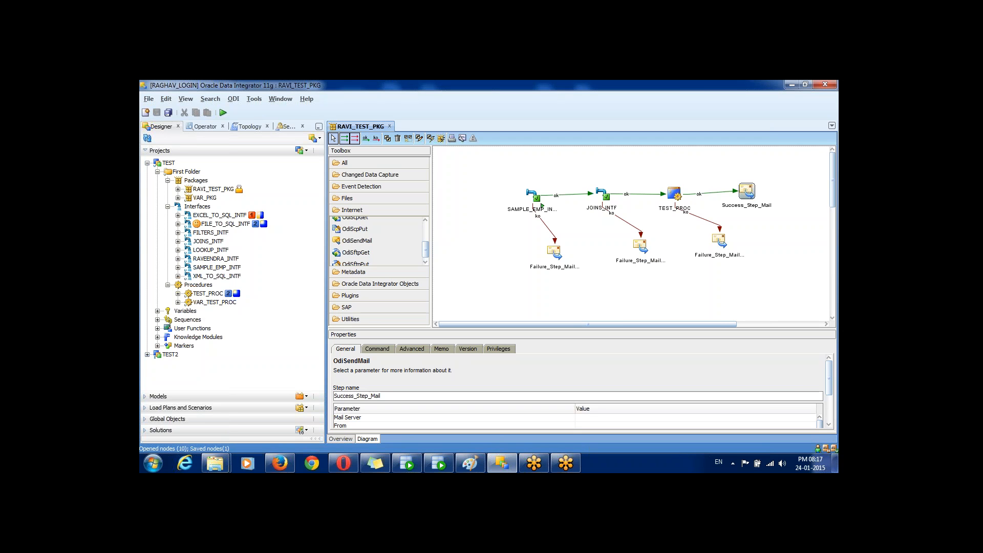
Step: Inspect each package step, from SAMPLE_EMP_INTF through Success_Step_Mail and the three failure mails
{"action": "left_click", "coordinate": [542, 206]}
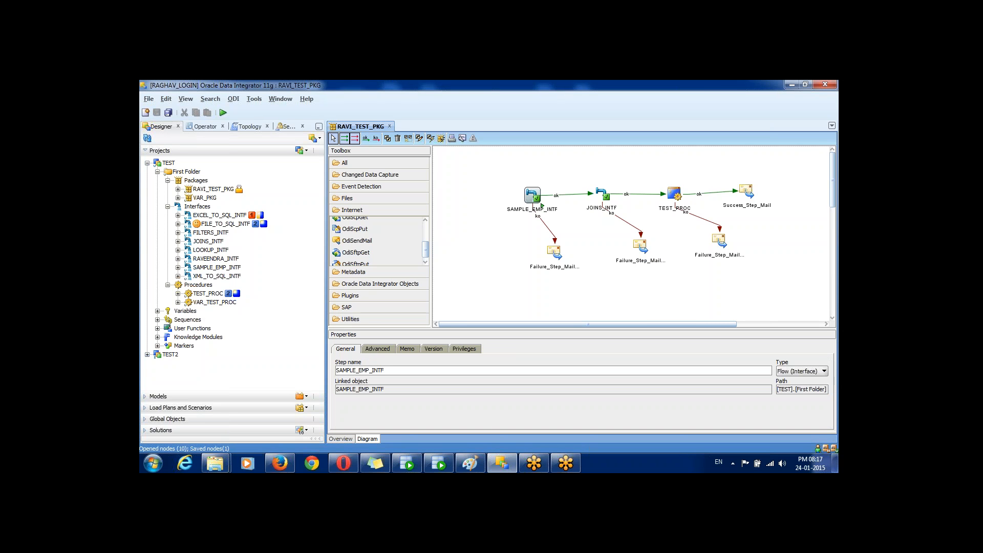
{"action": "left_click", "coordinate": [603, 194]}
{"action": "left_click", "coordinate": [675, 195]}
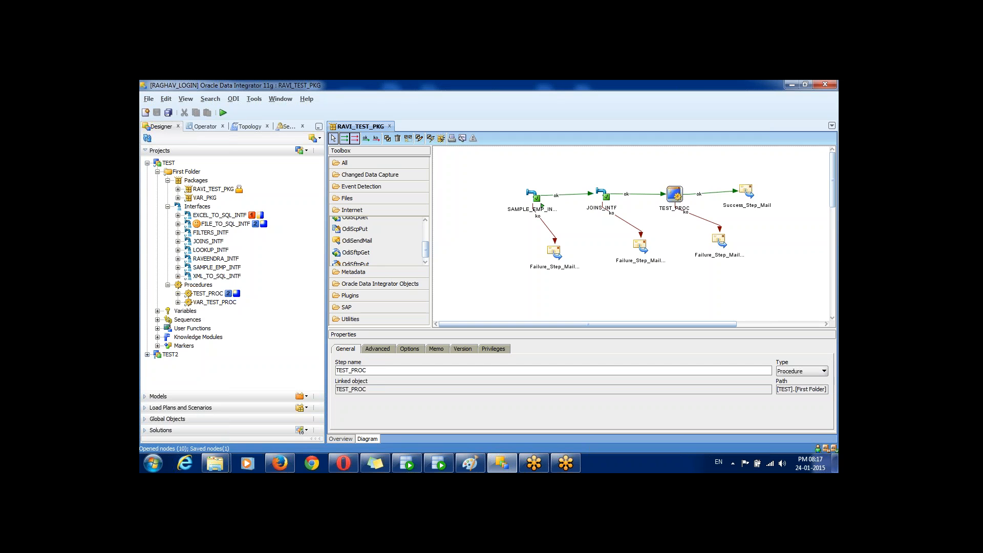
{"action": "left_click", "coordinate": [747, 191]}
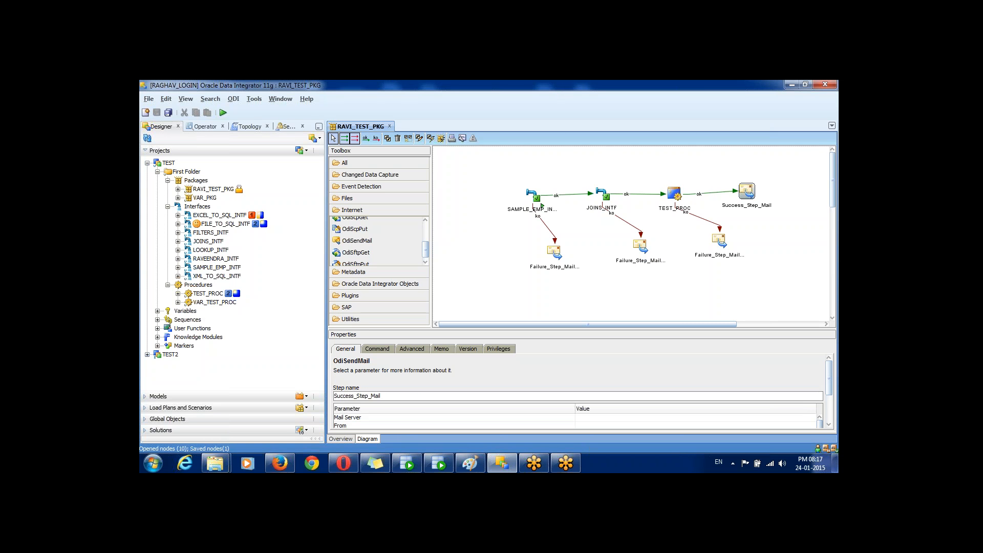
{"action": "left_click", "coordinate": [555, 252]}
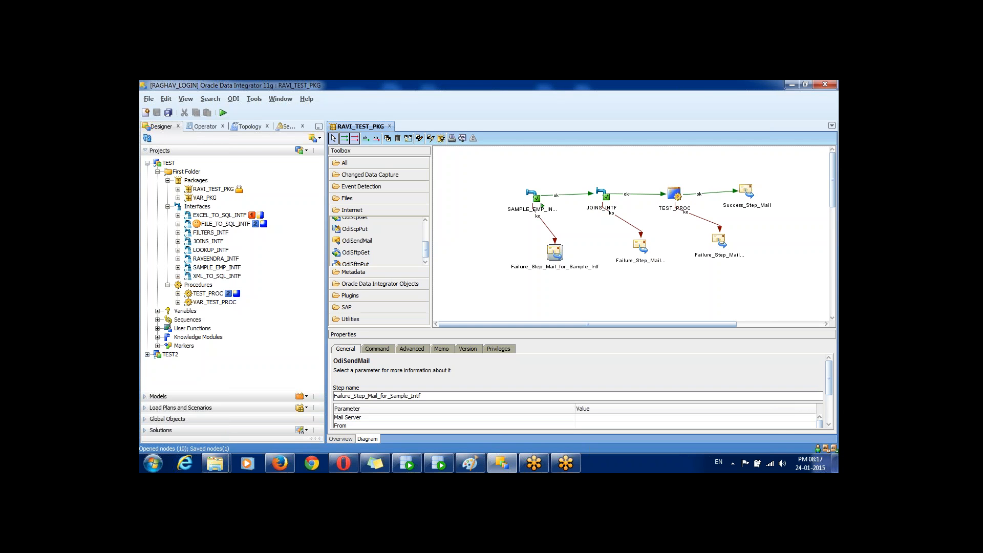
{"action": "left_click", "coordinate": [641, 247]}
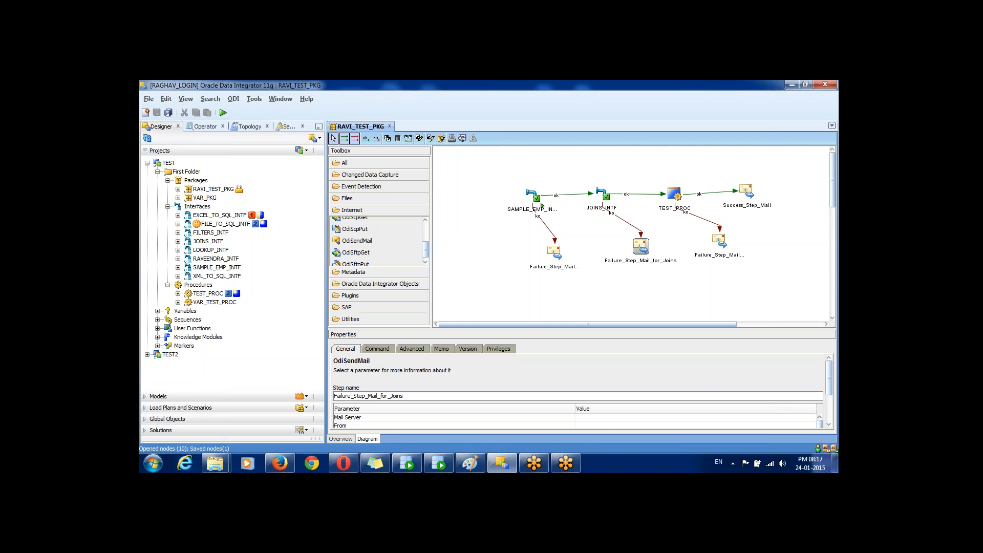
{"action": "left_click", "coordinate": [720, 241]}
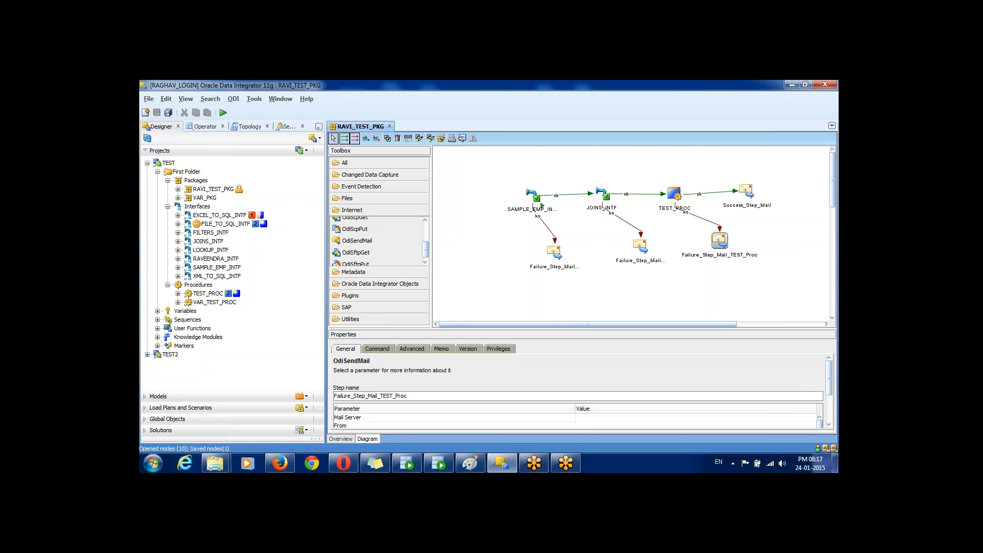
Step: Review the failure mail's OdiSendMail parameters: mail server, sender, recipient, message body and subject
{"action": "left_click", "coordinate": [689, 417]}
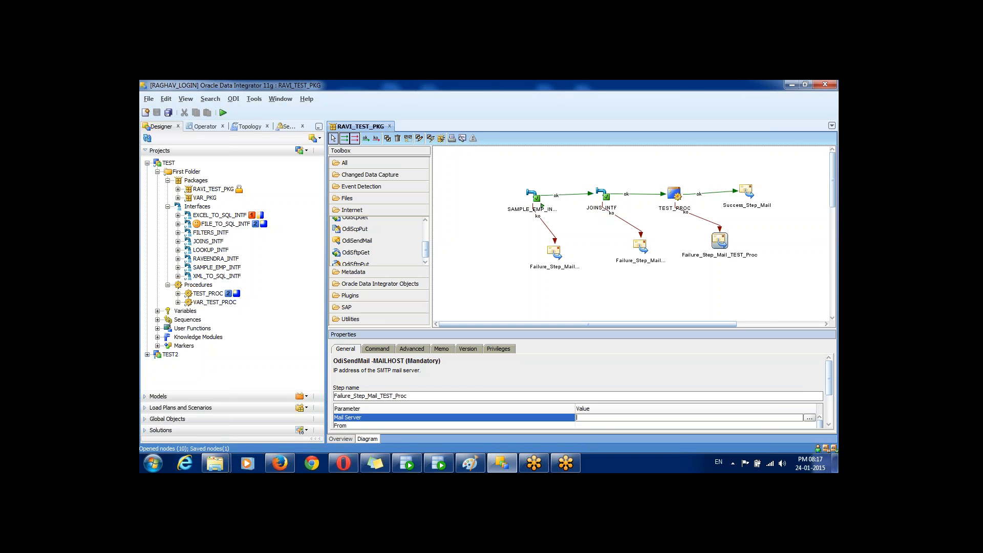
{"action": "scroll", "coordinate": [583, 394], "scroll_direction": "down", "scroll_amount": 3}
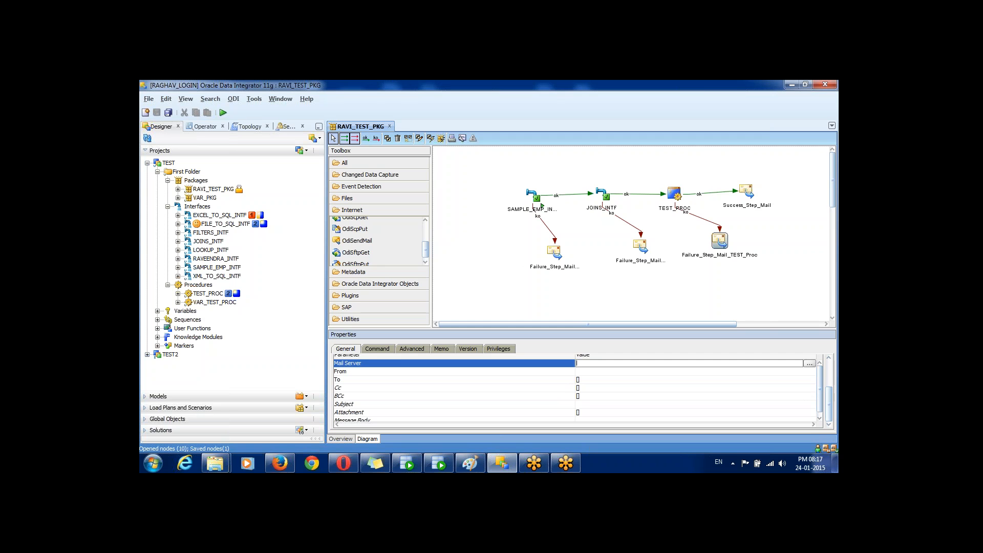
{"action": "left_click", "coordinate": [688, 371]}
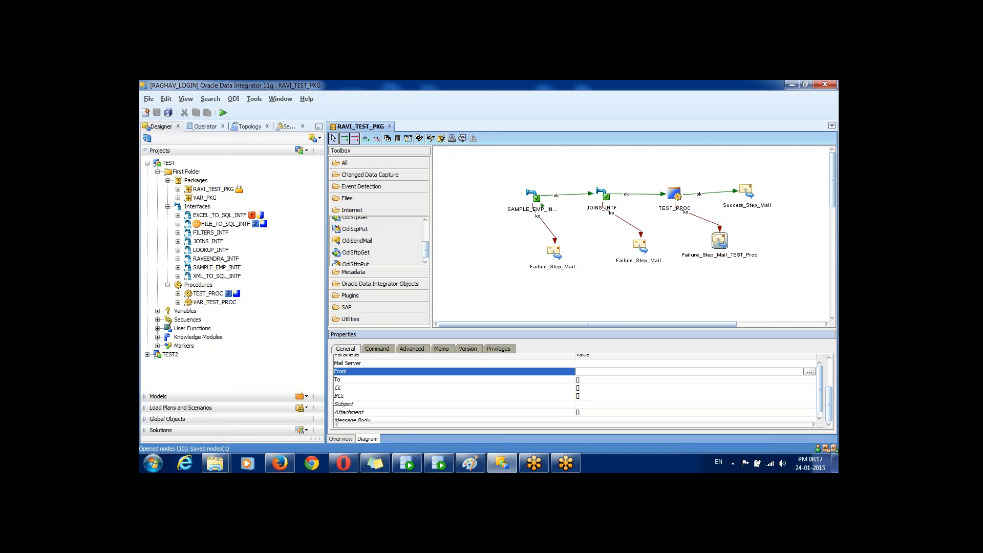
{"action": "left_click", "coordinate": [689, 380]}
{"action": "left_click", "coordinate": [353, 420]}
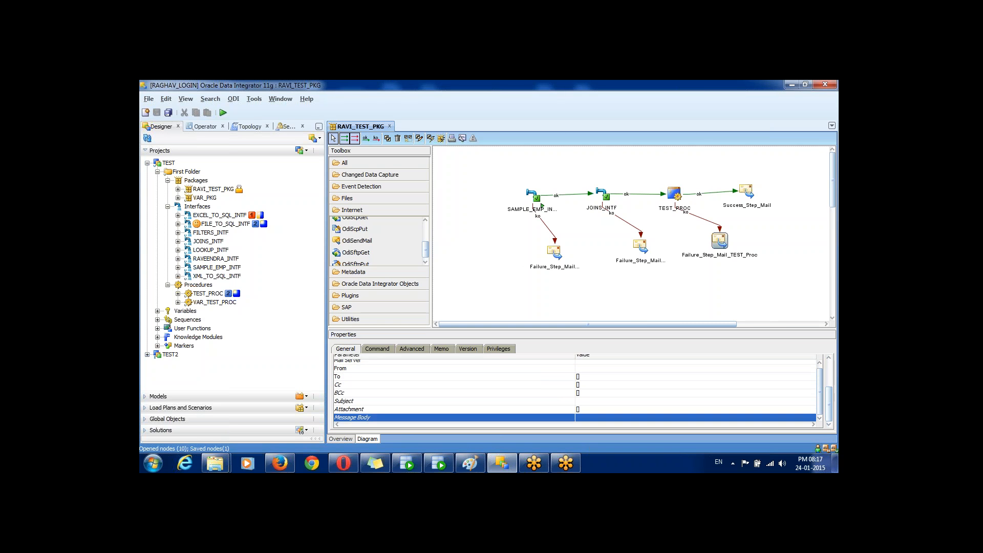
{"action": "left_click", "coordinate": [353, 401]}
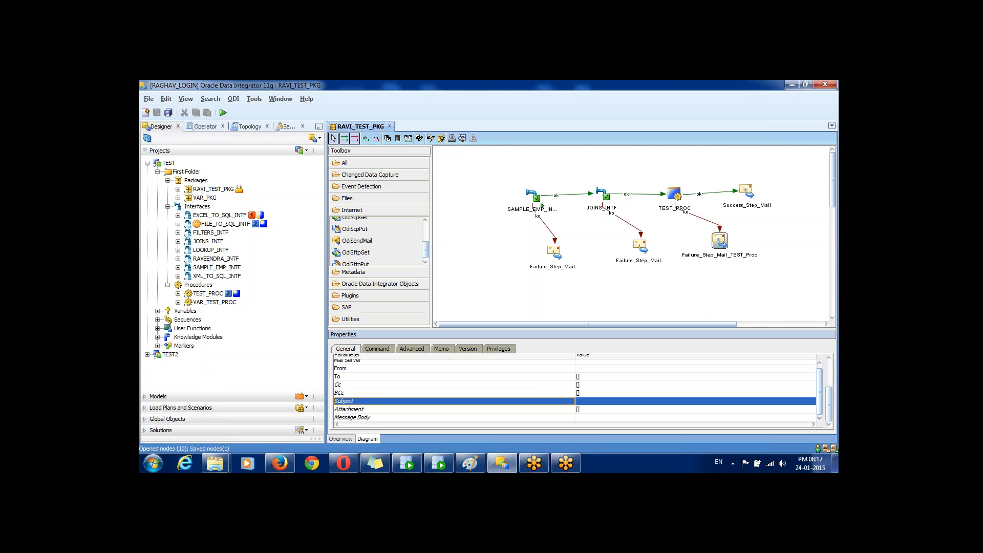
{"action": "left_click", "coordinate": [666, 401]}
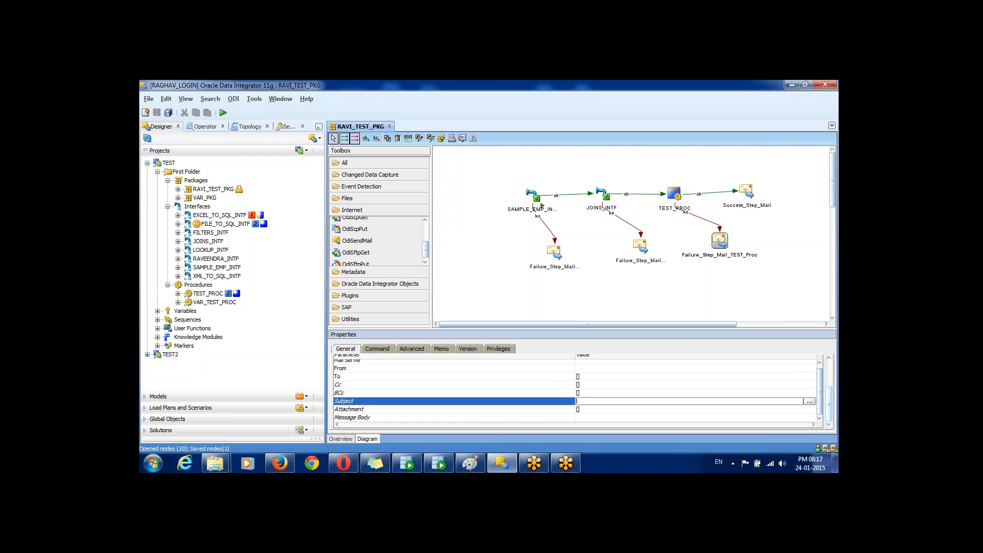
{"action": "left_click_drag", "start_coordinate": [829, 404], "coordinate": [829, 378]}
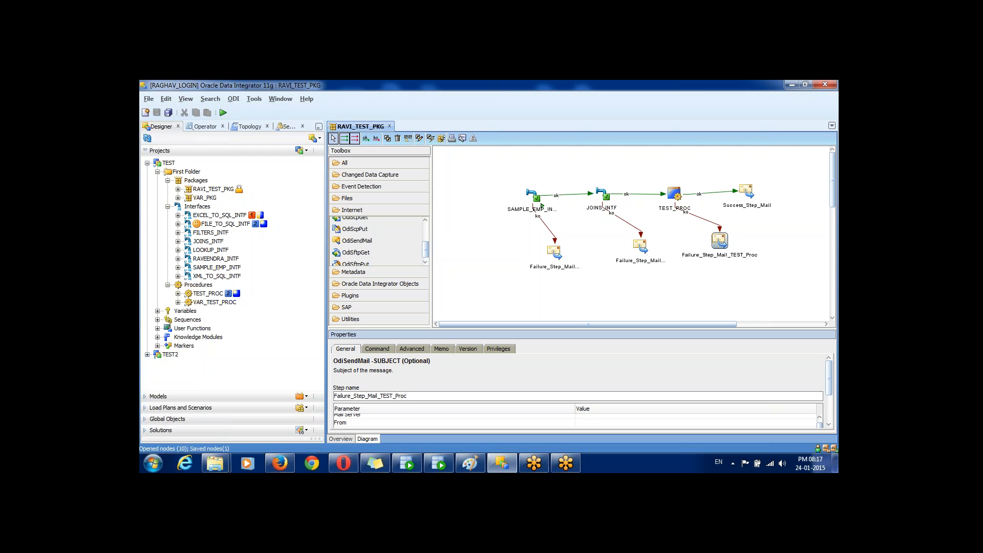
{"action": "left_click", "coordinate": [747, 191]}
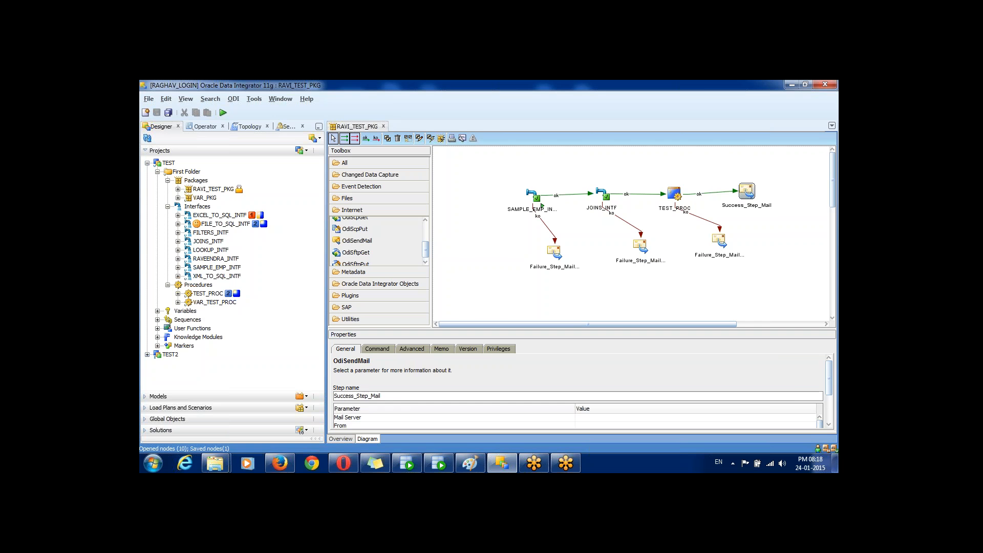
Step: Review the SAMPLE_EMP_INTF, JOINS_INTF and TEST_PROC step properties, then bring up the package's Execution dialog
{"action": "left_click", "coordinate": [542, 206]}
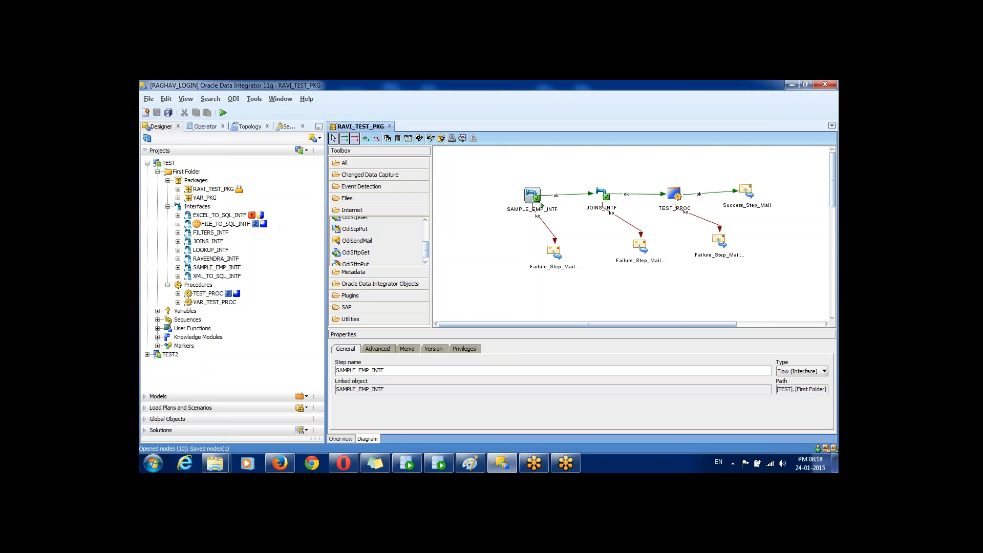
{"action": "left_click", "coordinate": [675, 194]}
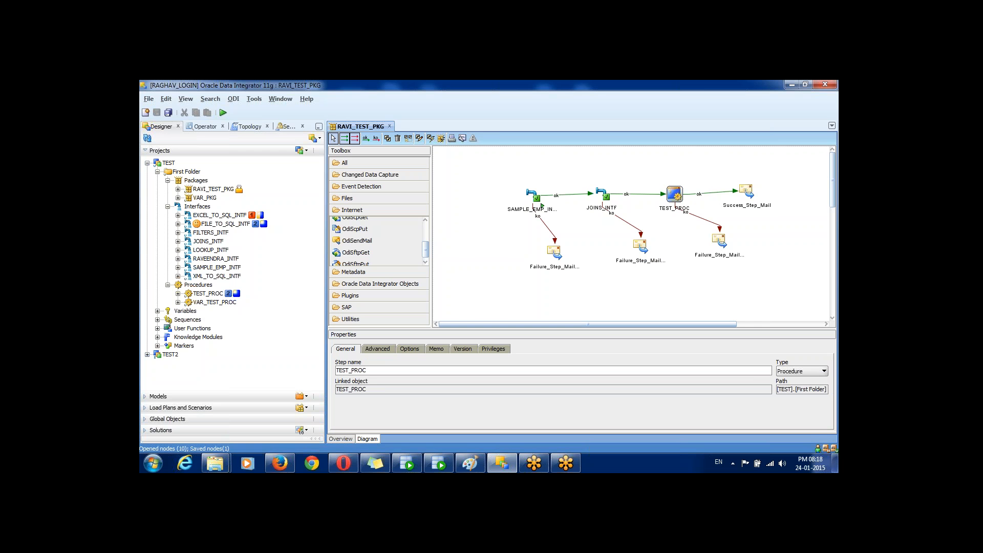
{"action": "left_click", "coordinate": [536, 203]}
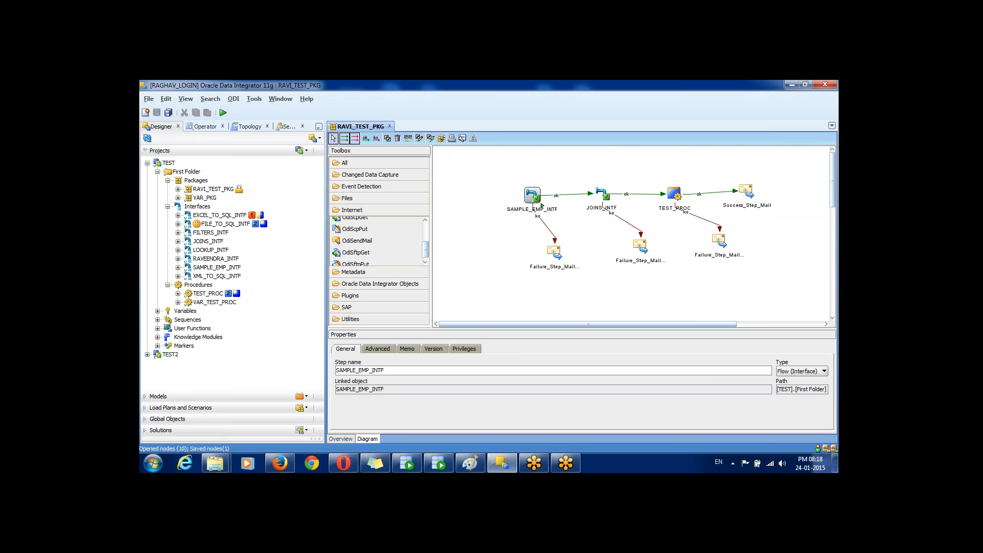
{"action": "left_click", "coordinate": [601, 193]}
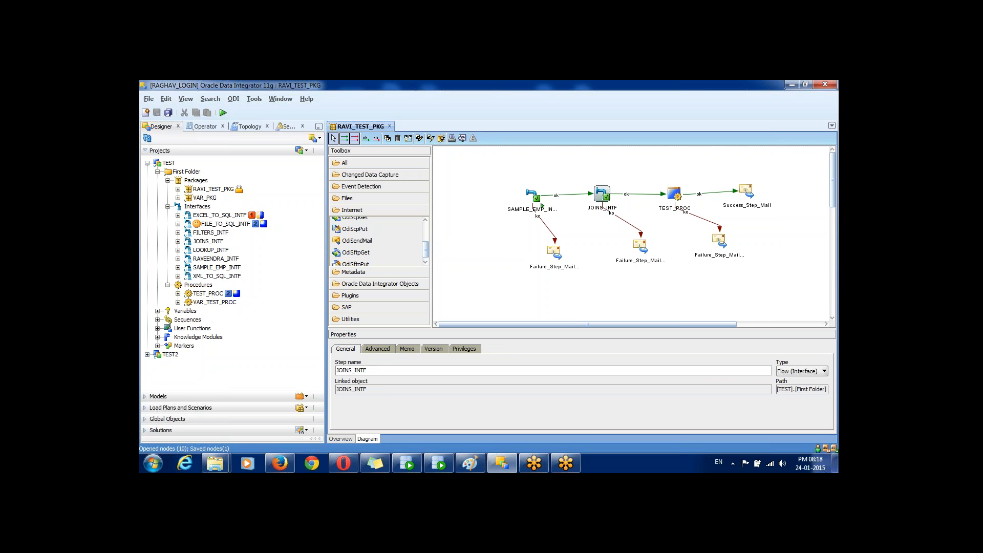
{"action": "left_click", "coordinate": [675, 194]}
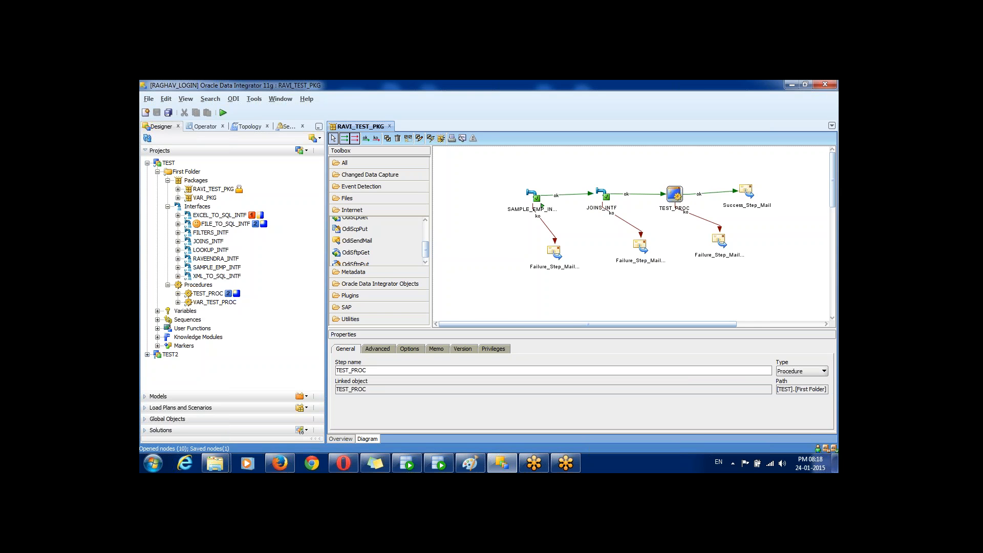
{"action": "left_click", "coordinate": [541, 206]}
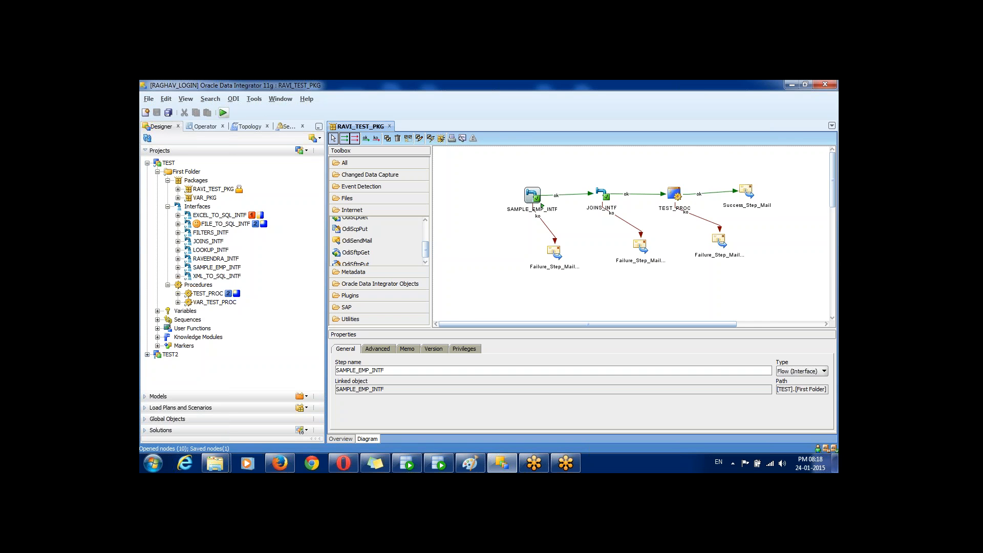
{"action": "left_click", "coordinate": [223, 113]}
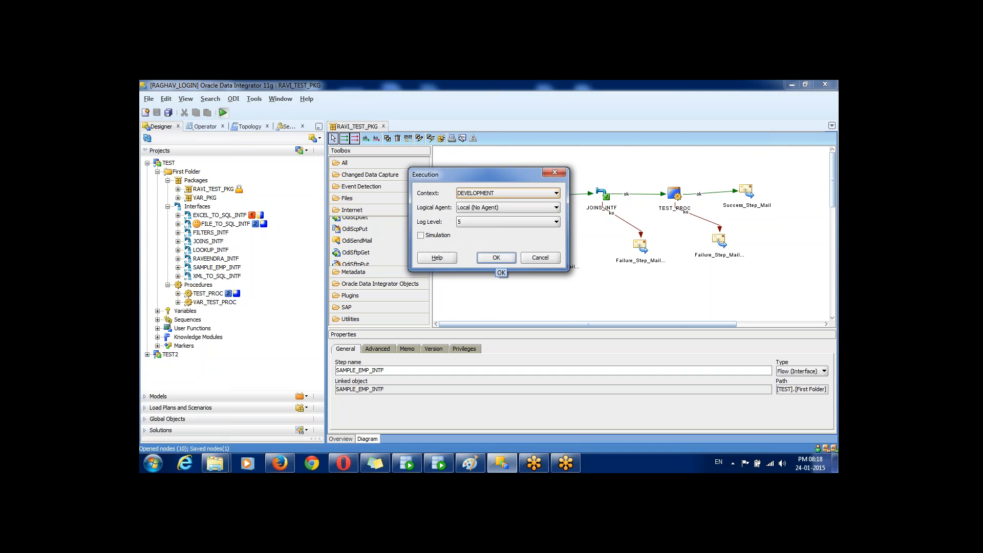
Step: Launch RAVI_TEST_PKG with the DEVELOPMENT context and open today's sessions in Operator
{"action": "left_click", "coordinate": [496, 258]}
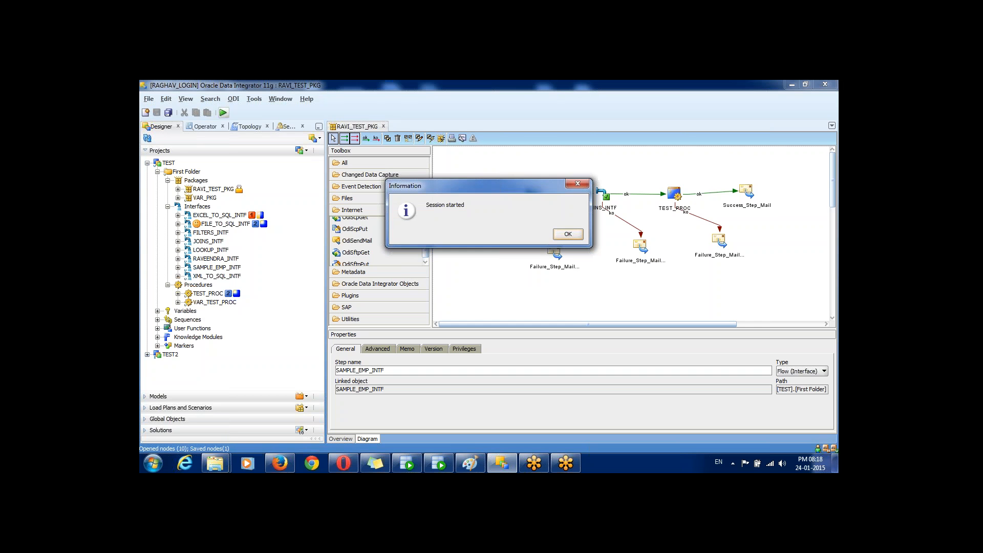
{"action": "left_click", "coordinate": [568, 234]}
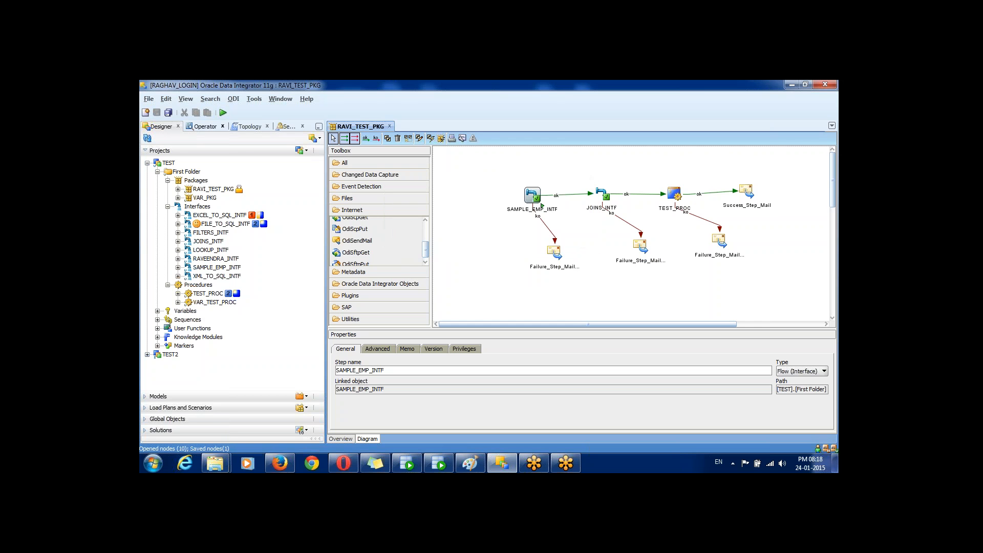
{"action": "left_click", "coordinate": [205, 127]}
{"action": "double_click", "coordinate": [201, 171]}
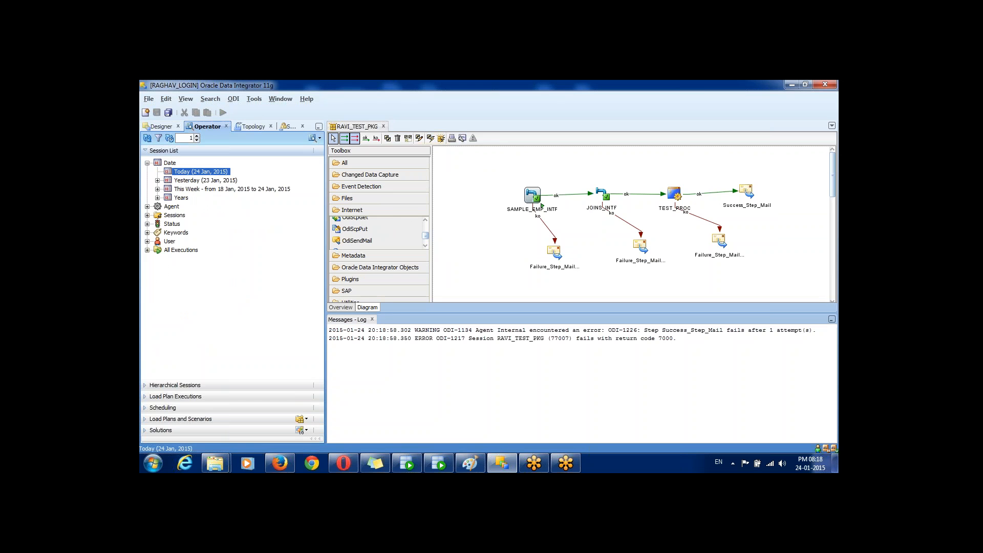
Step: Refresh the session list, expand session 77007 and open the failed Success_Step_Mail step's details
{"action": "left_click", "coordinate": [148, 138]}
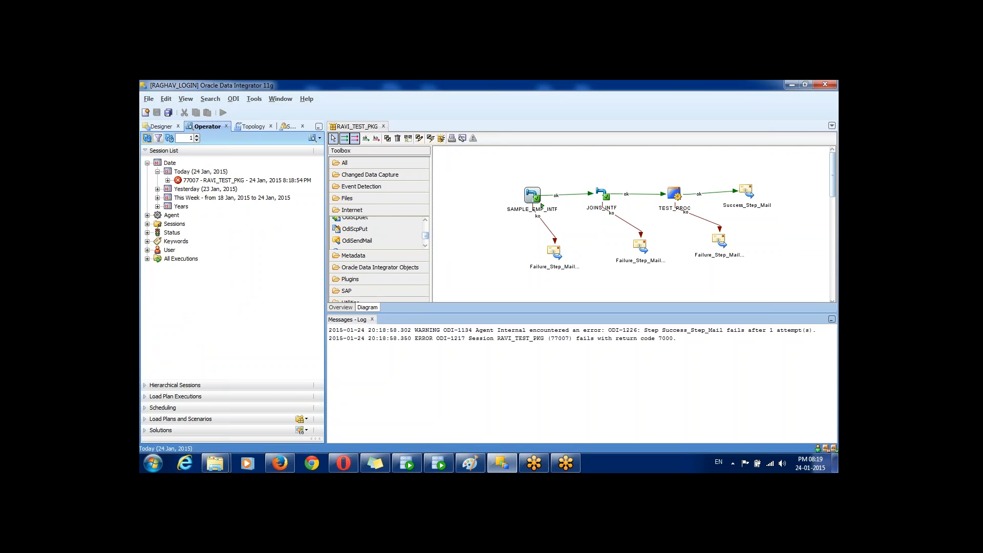
{"action": "left_click", "coordinate": [168, 181]}
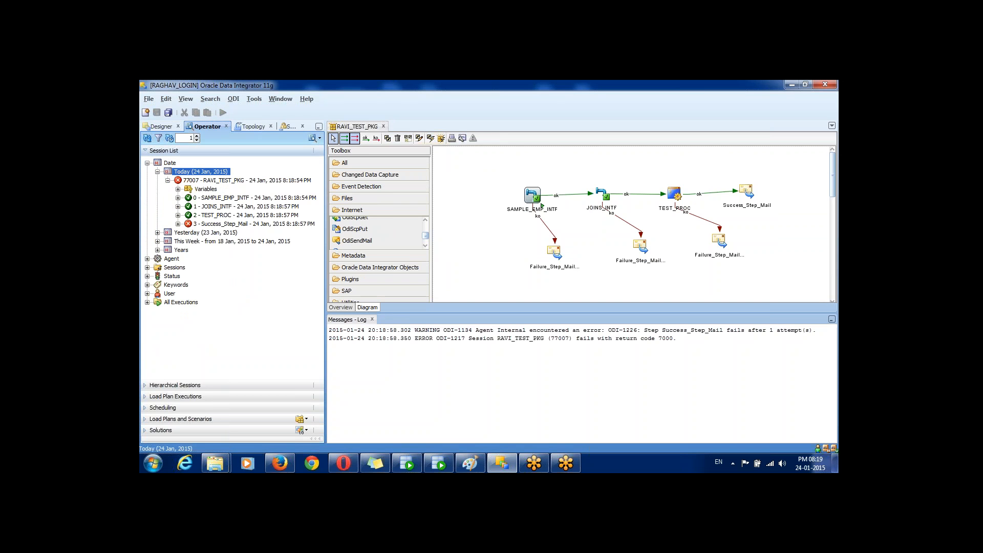
{"action": "left_click", "coordinate": [254, 224]}
{"action": "left_click_drag", "start_coordinate": [326, 200], "coordinate": [352, 201]}
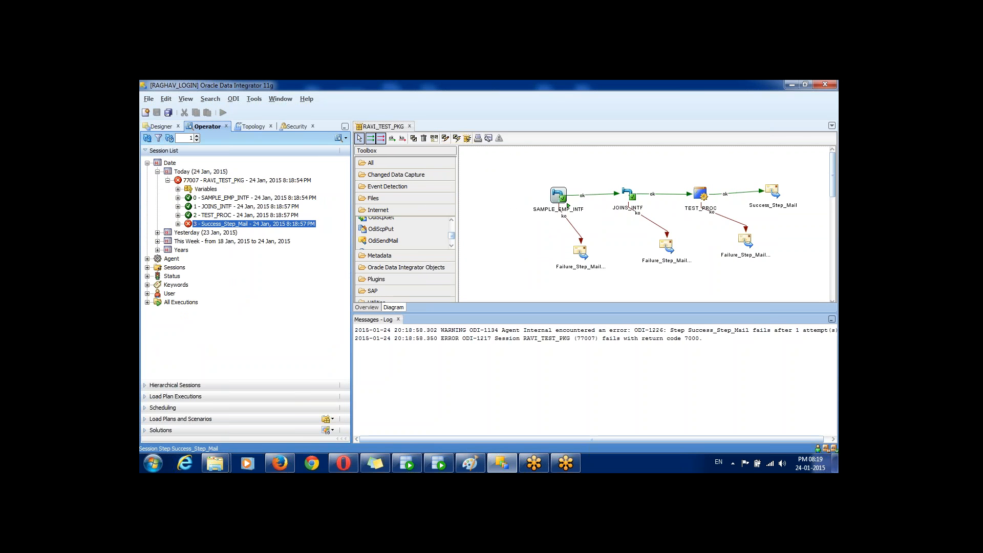
{"action": "left_click", "coordinate": [772, 191]}
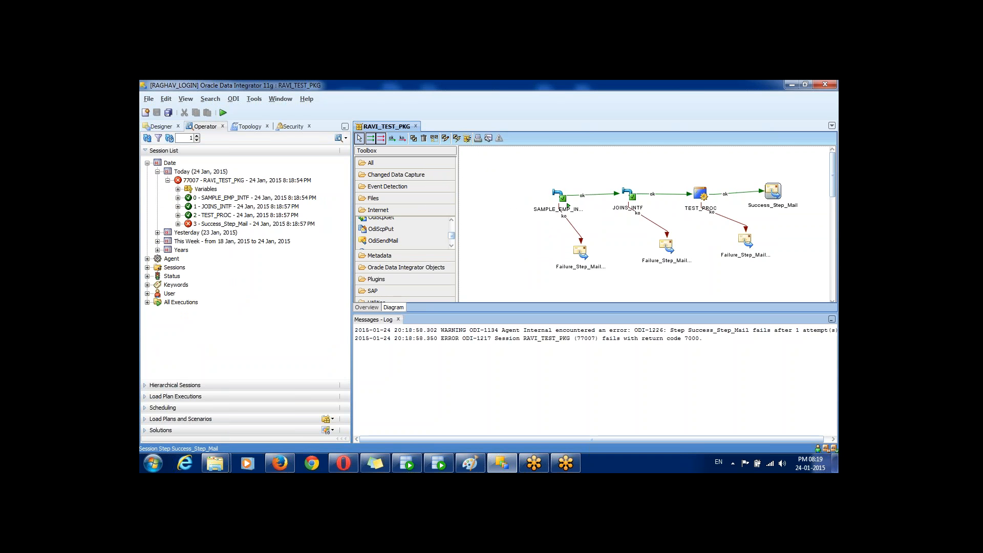
{"action": "double_click", "coordinate": [254, 224]}
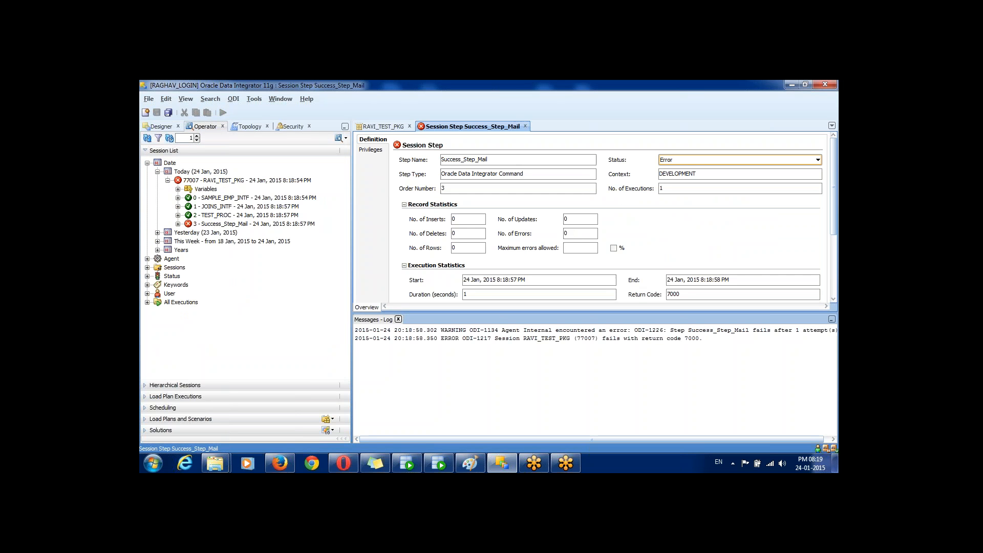
Step: Read the step's error message showing MAILHOST cannot be null, then close the Session Step details
{"action": "left_click", "coordinate": [398, 319]}
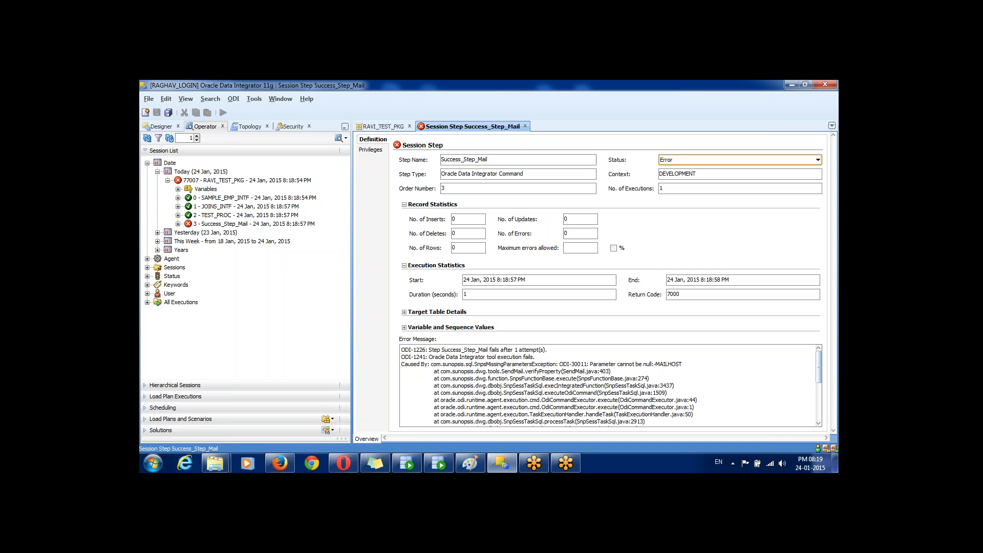
{"action": "left_click_drag", "start_coordinate": [445, 357], "coordinate": [401, 349]}
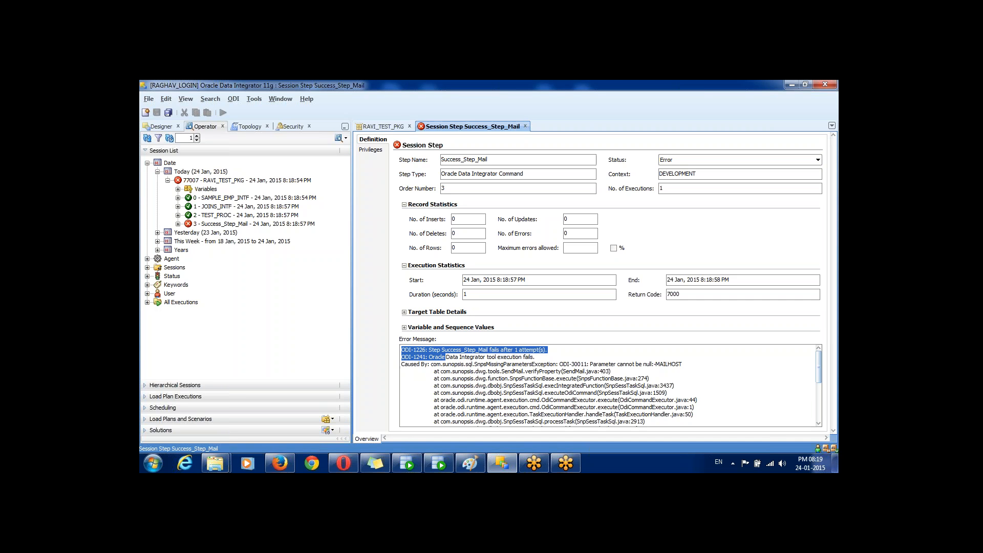
{"action": "triple_click", "coordinate": [604, 364]}
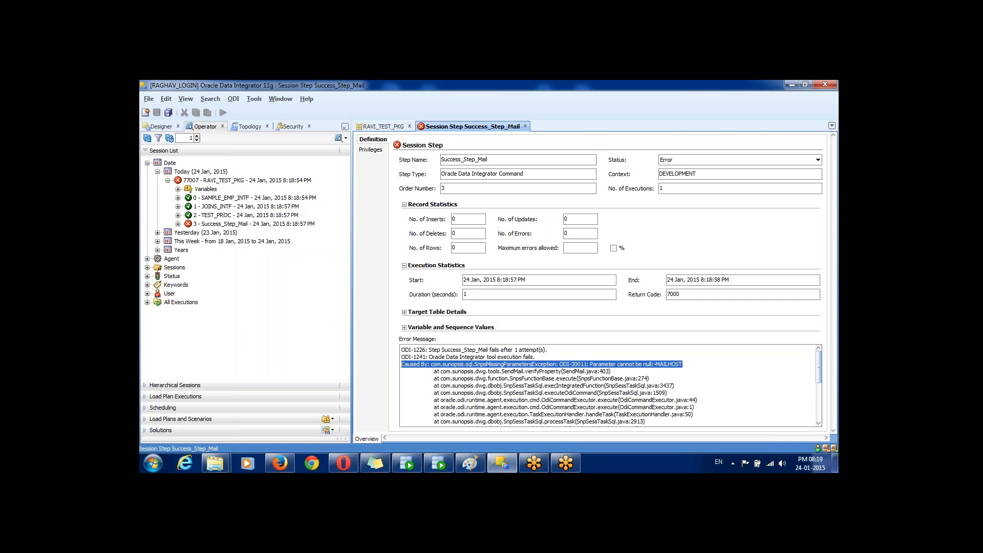
{"action": "left_click", "coordinate": [525, 126]}
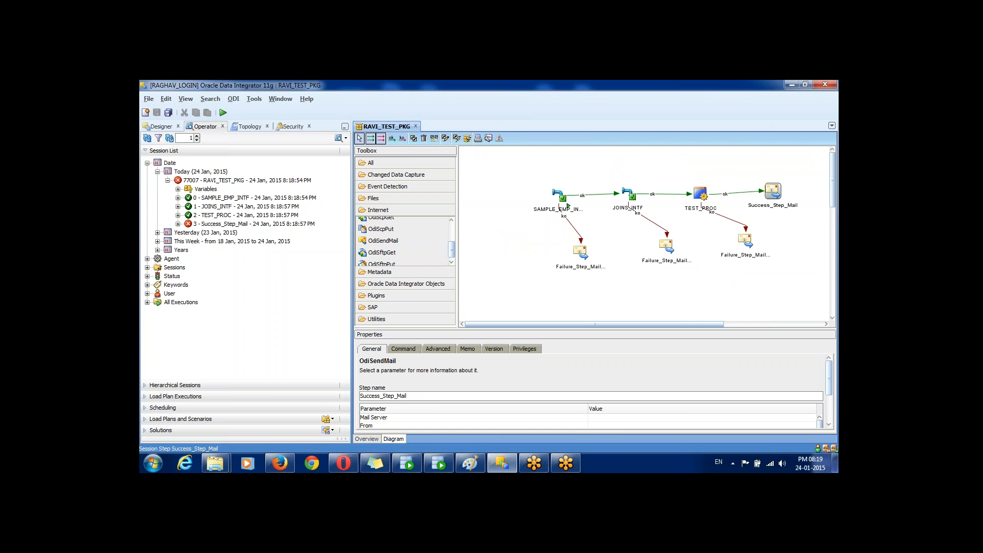
{"action": "left_click", "coordinate": [615, 417]}
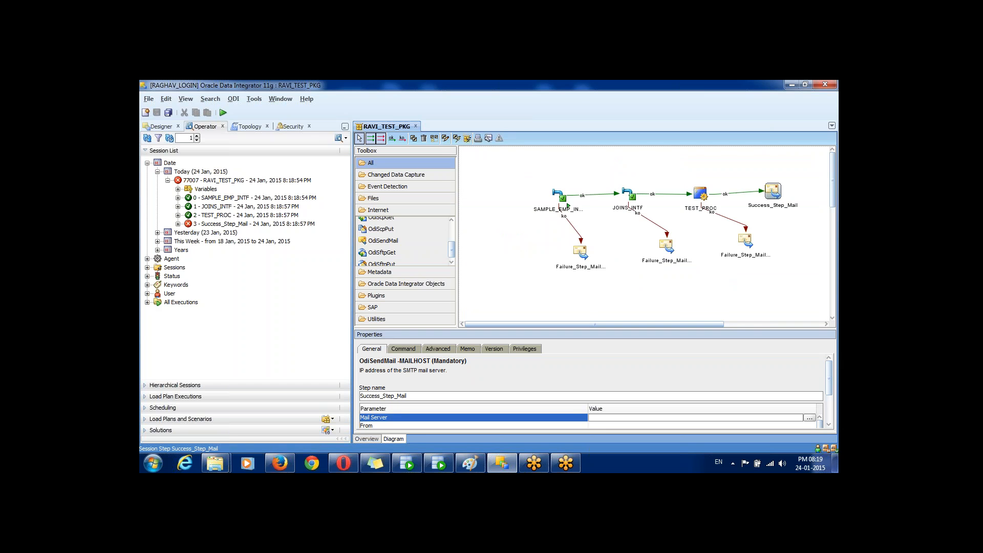
{"action": "left_click", "coordinate": [360, 139]}
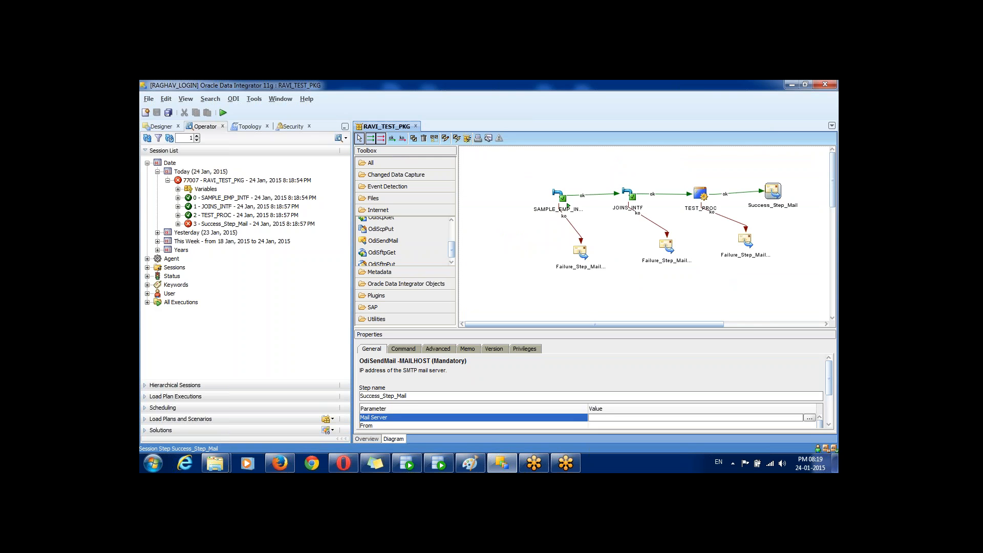
{"action": "right_click", "coordinate": [582, 256]}
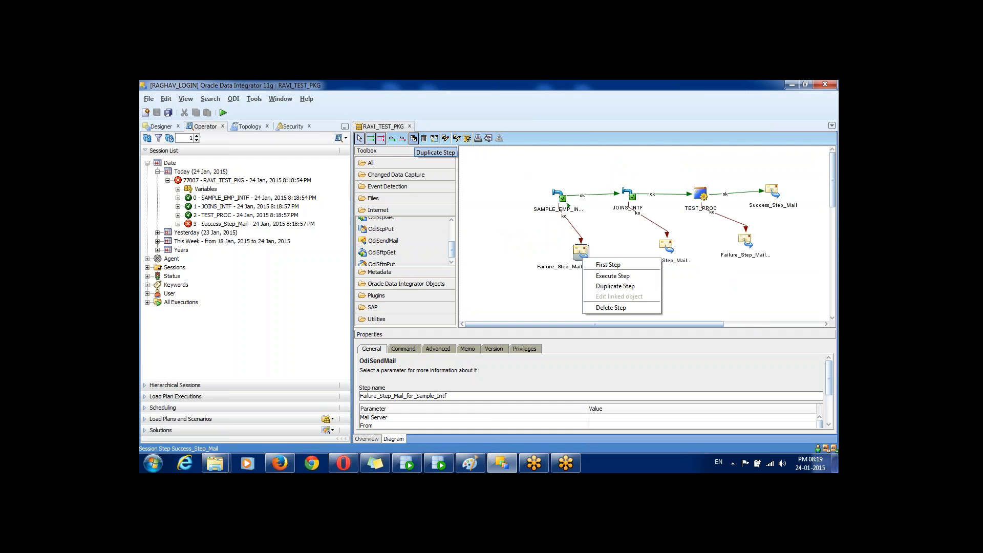
{"action": "left_click", "coordinate": [414, 138]}
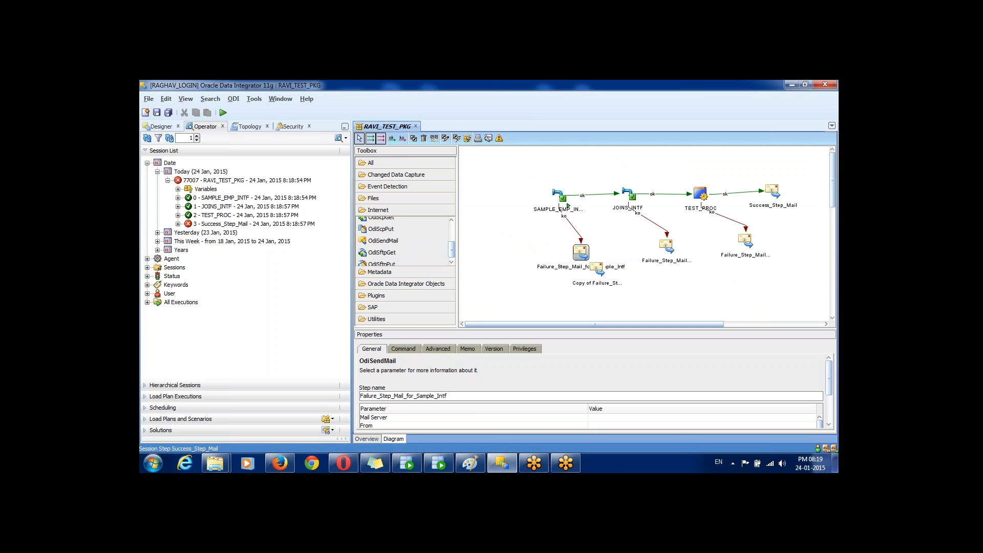
{"action": "left_click_drag", "start_coordinate": [599, 268], "coordinate": [505, 220]}
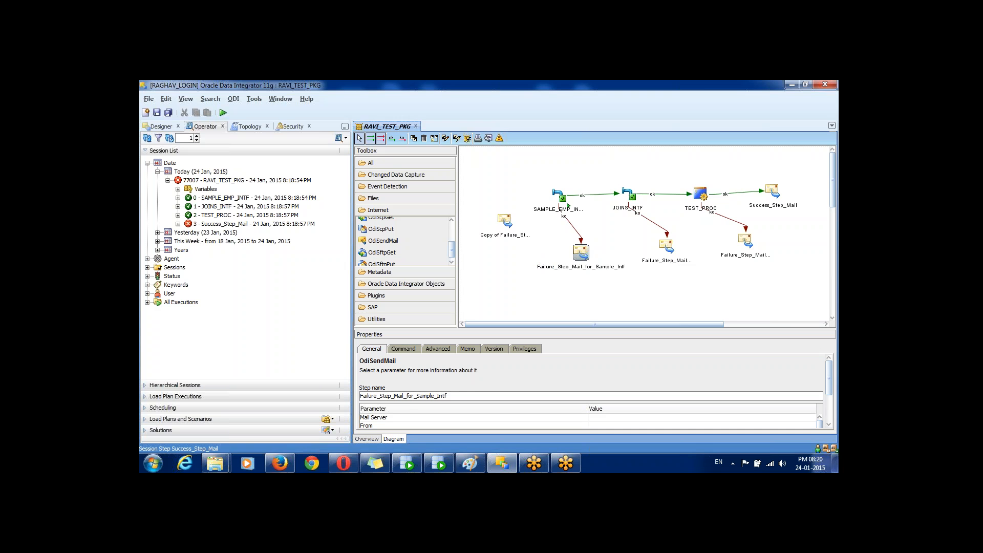
{"action": "double_click", "coordinate": [505, 221]}
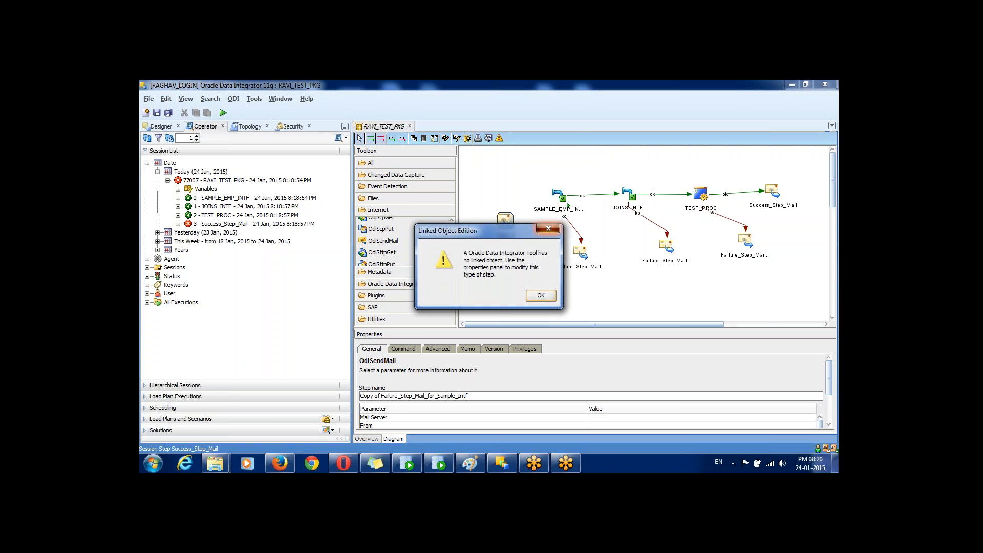
{"action": "left_click", "coordinate": [553, 228]}
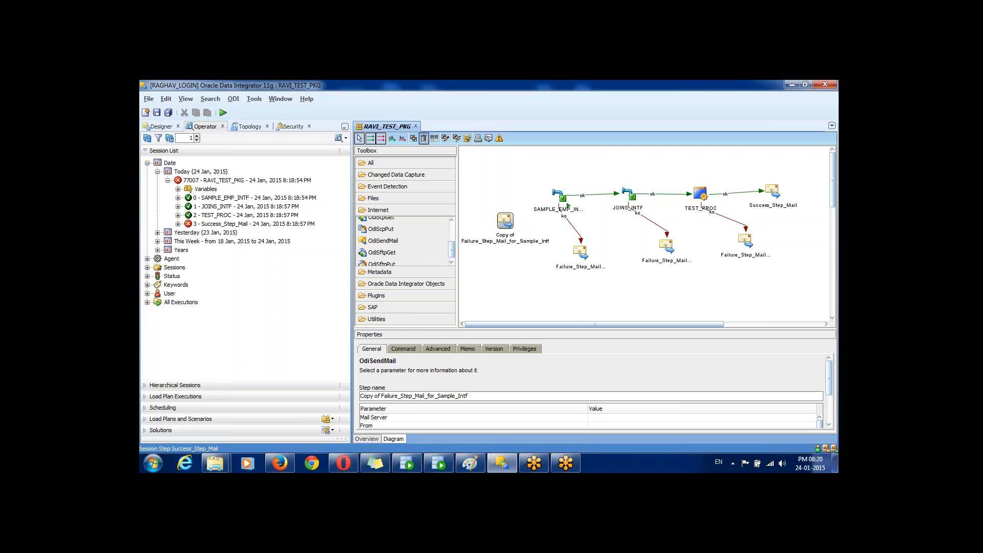
{"action": "left_click", "coordinate": [423, 139]}
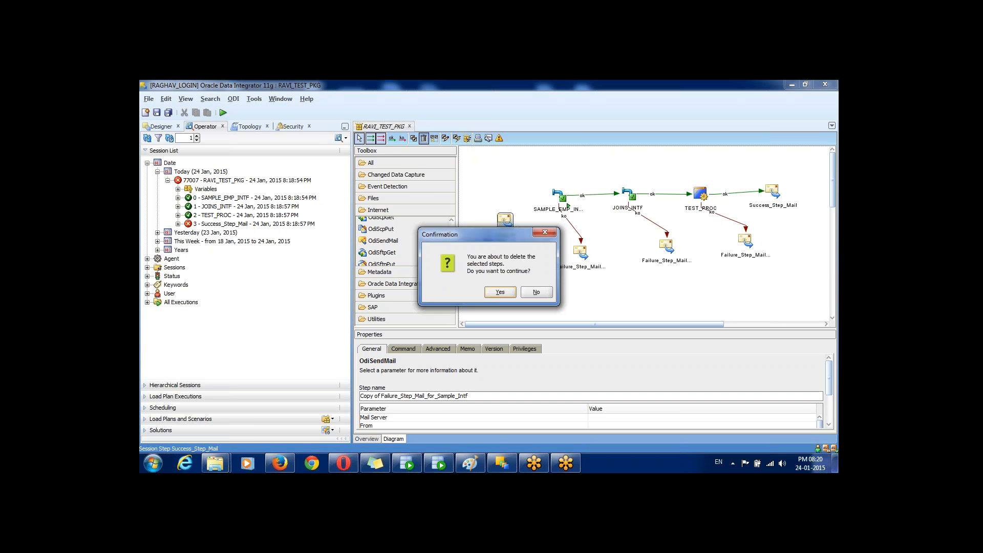
{"action": "key", "text": "Return"}
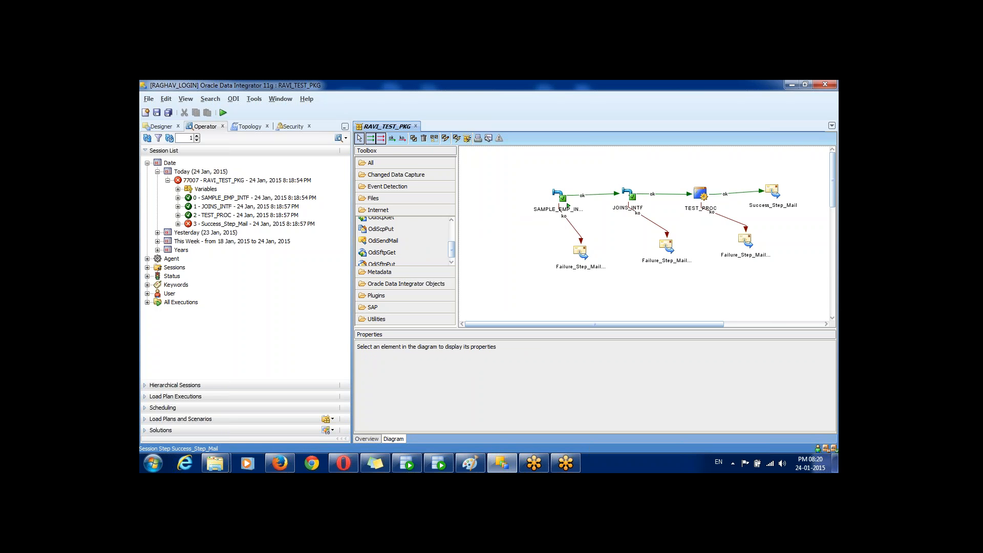
Step: Reset the RAVI_TEST_PKG diagram to its default layout, saving the package when asked
{"action": "left_click", "coordinate": [434, 138]}
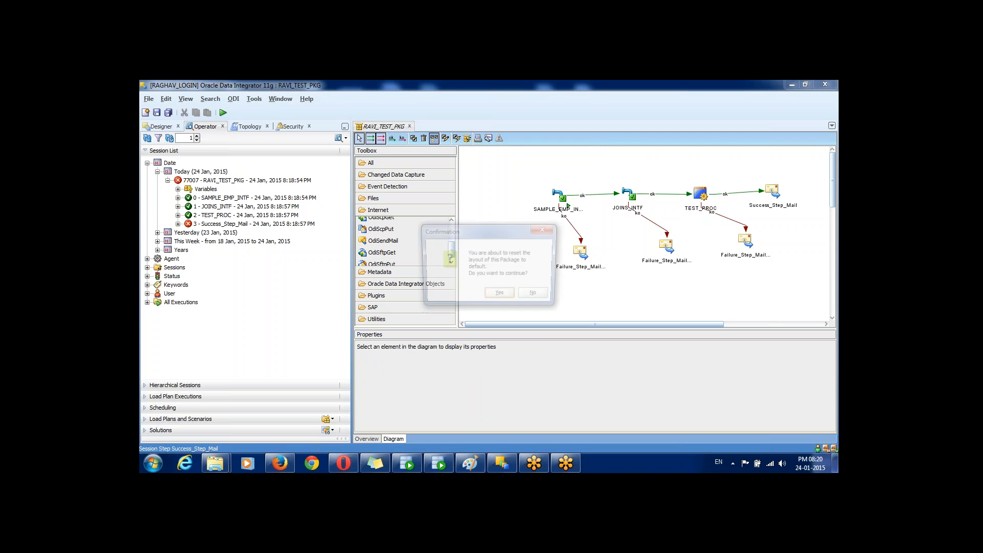
{"action": "key", "text": "Return"}
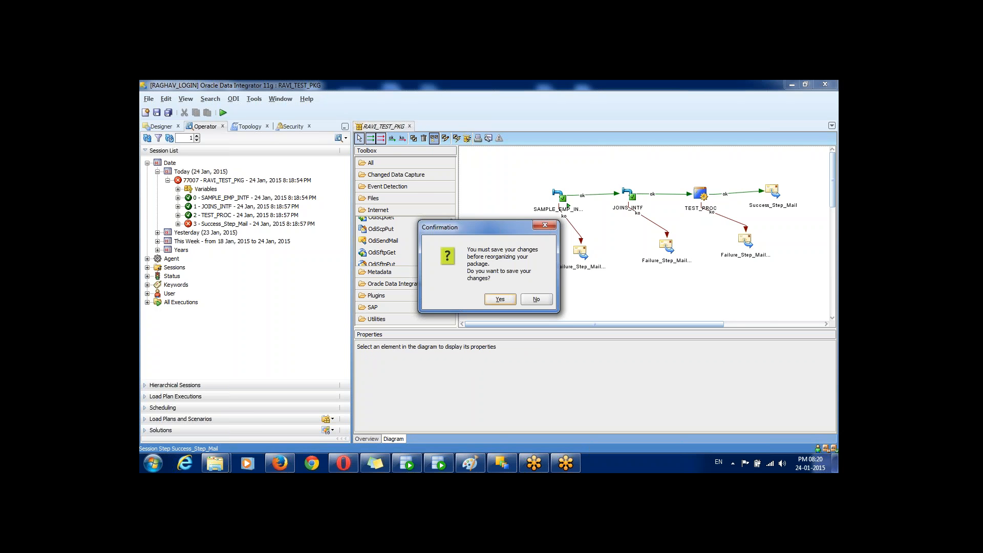
{"action": "key", "text": "Return"}
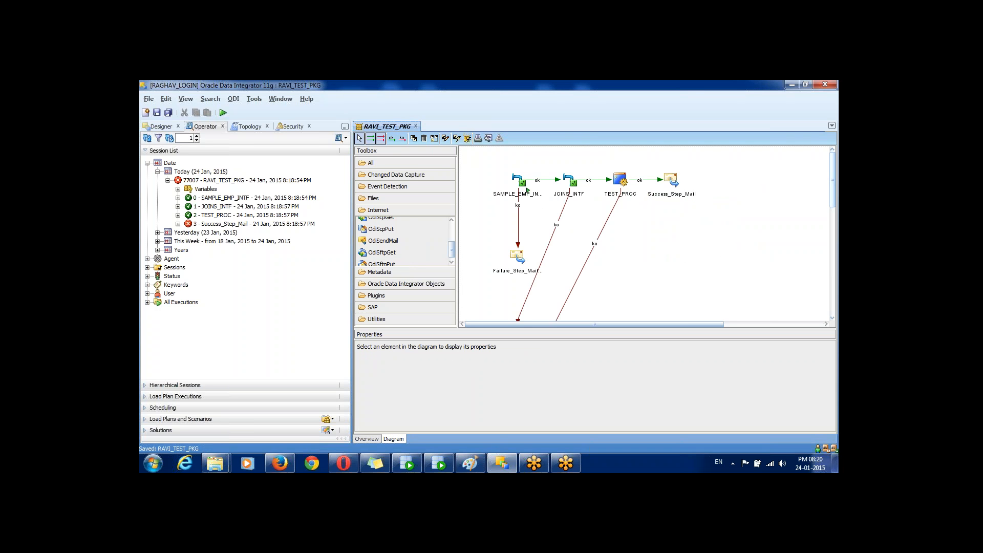
Step: Scroll the diagram to its top row and select SAMPLE_EMP_INTF to show its properties
{"action": "scroll", "coordinate": [645, 233], "scroll_direction": "down", "scroll_amount": 3}
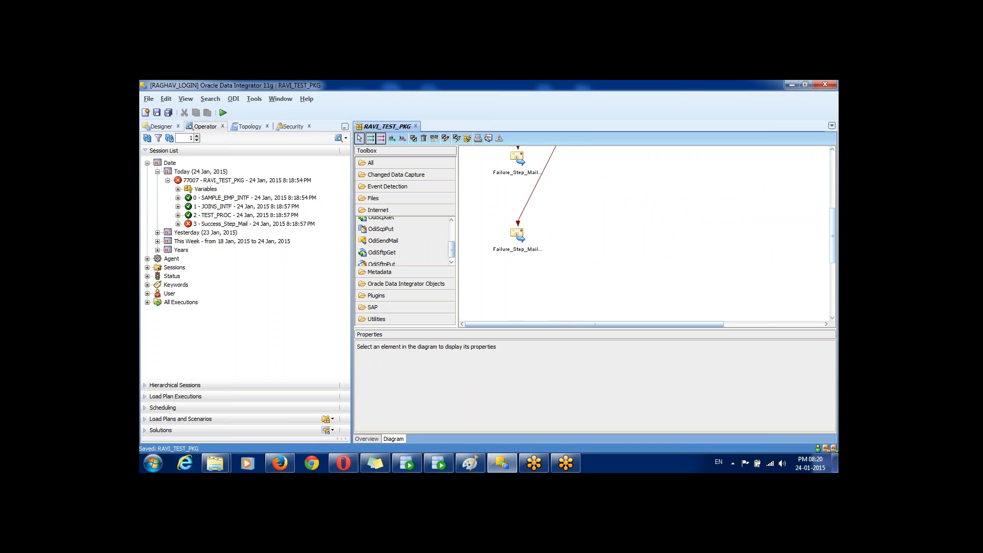
{"action": "scroll", "coordinate": [645, 233], "scroll_direction": "up", "scroll_amount": 2}
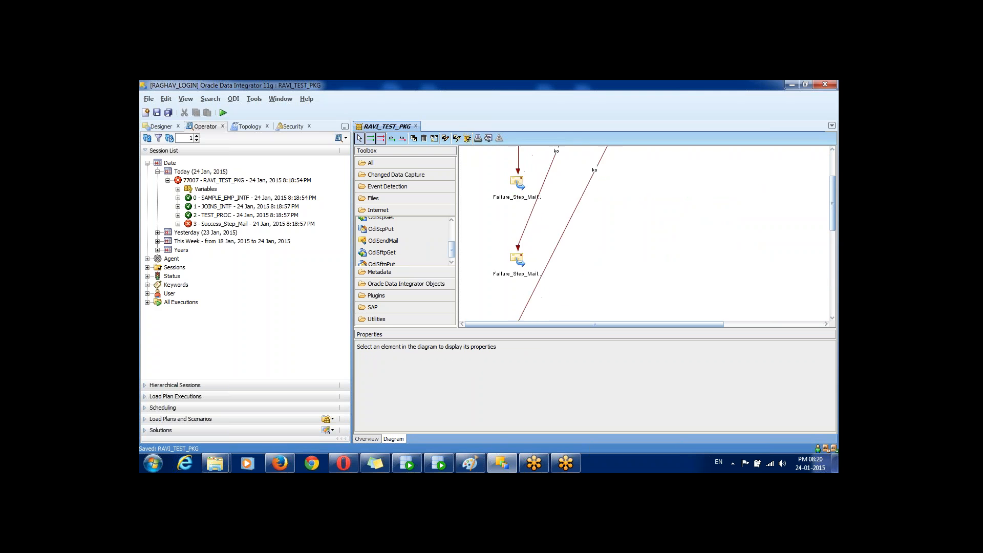
{"action": "scroll", "coordinate": [645, 233], "scroll_direction": "up", "scroll_amount": 2}
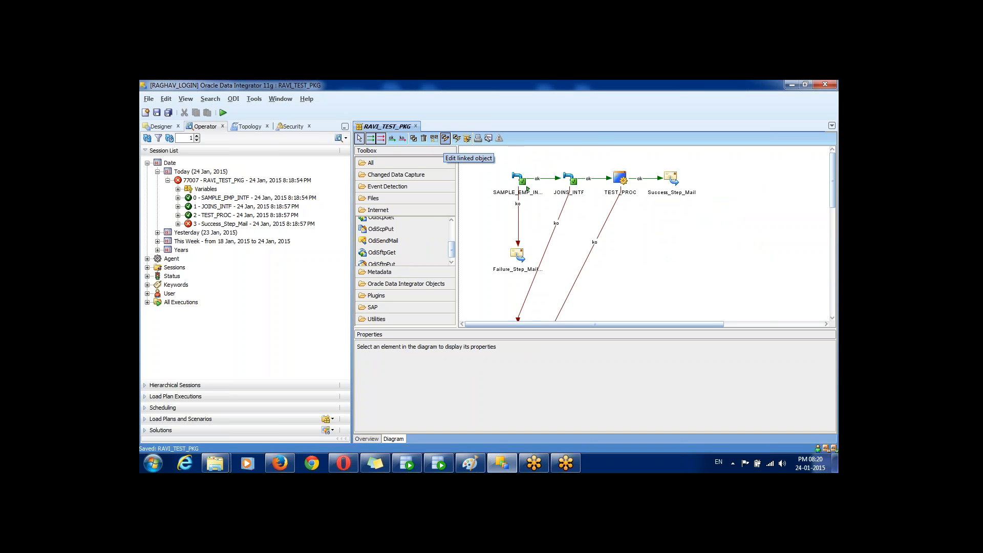
{"action": "left_click", "coordinate": [518, 178]}
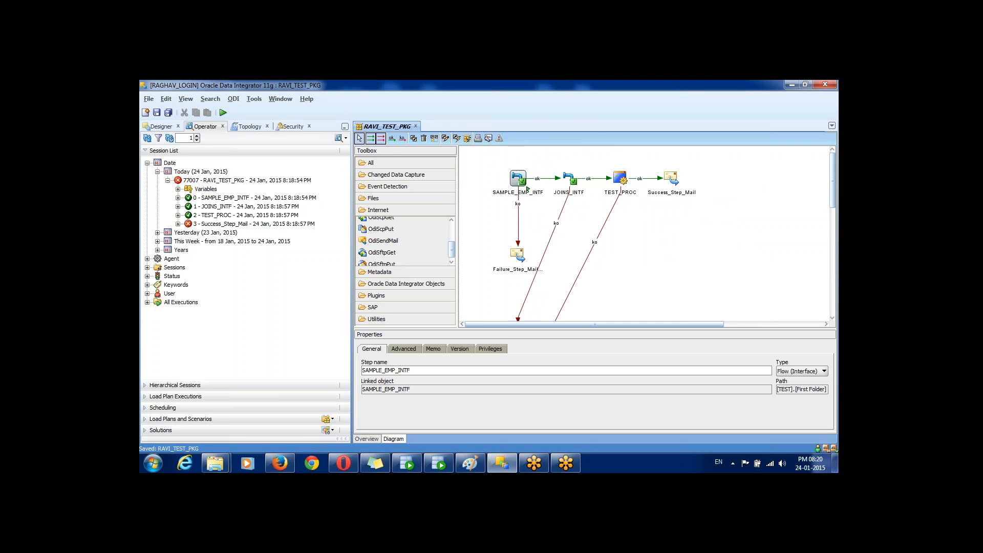
{"action": "right_click", "coordinate": [520, 178]}
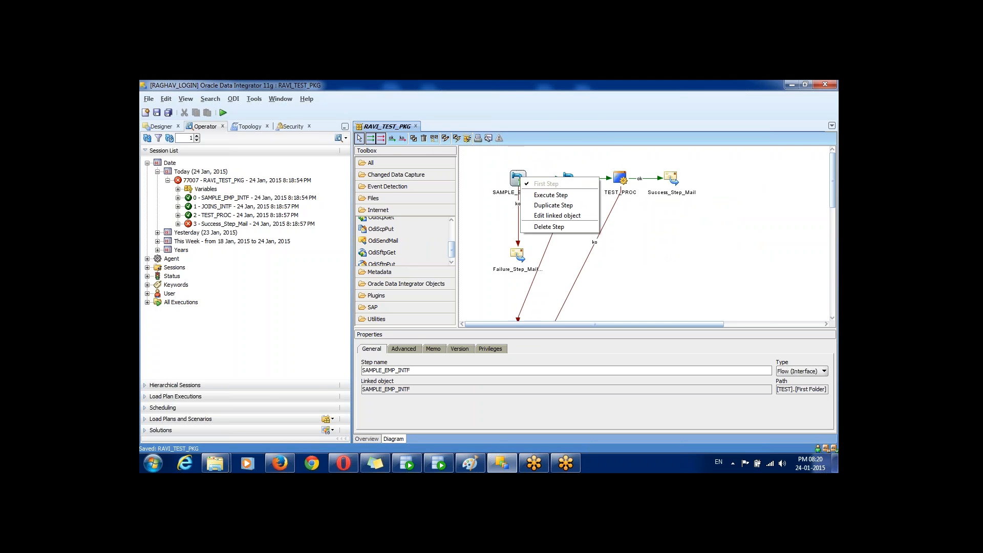
{"action": "key", "text": "Escape"}
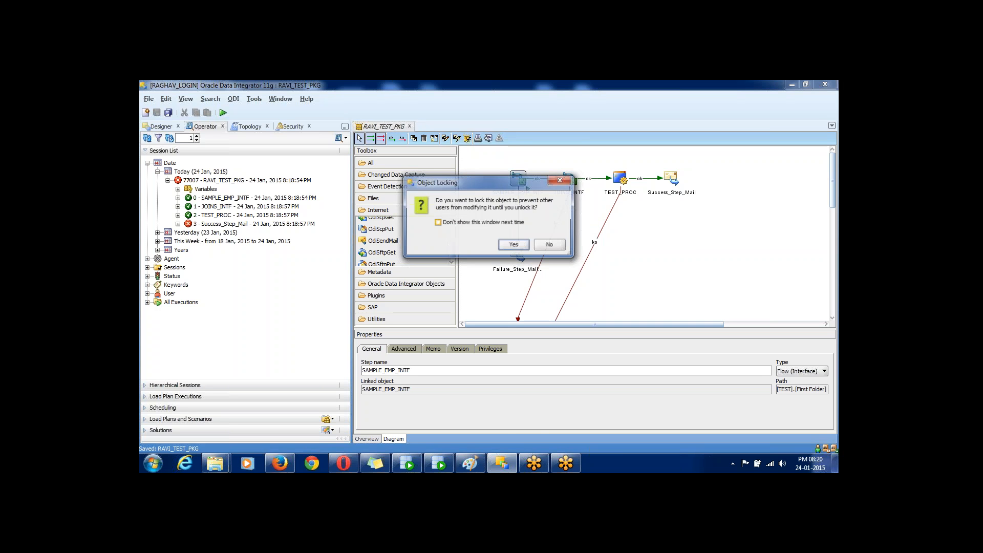
{"action": "key", "text": "Return"}
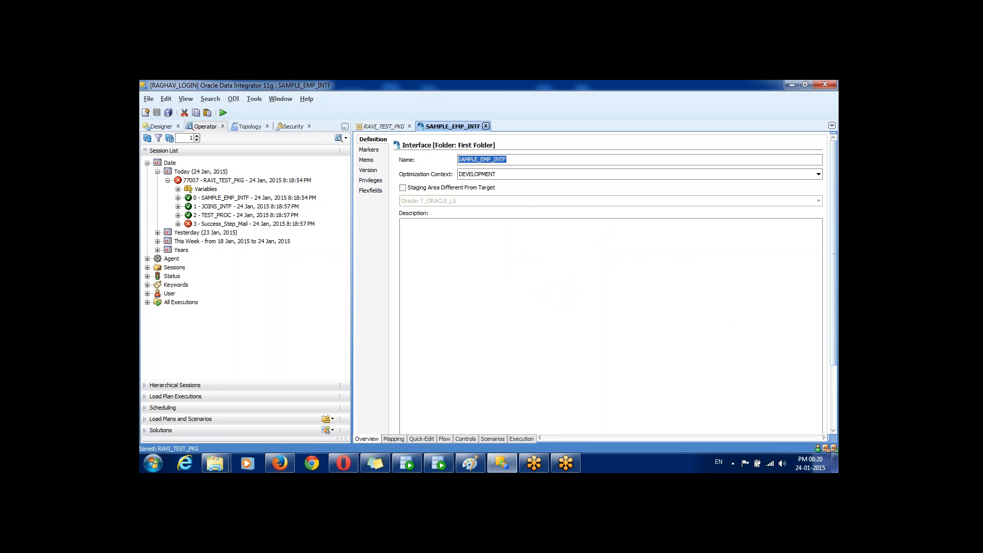
{"action": "left_click", "coordinate": [486, 126]}
{"action": "key", "text": "Return"}
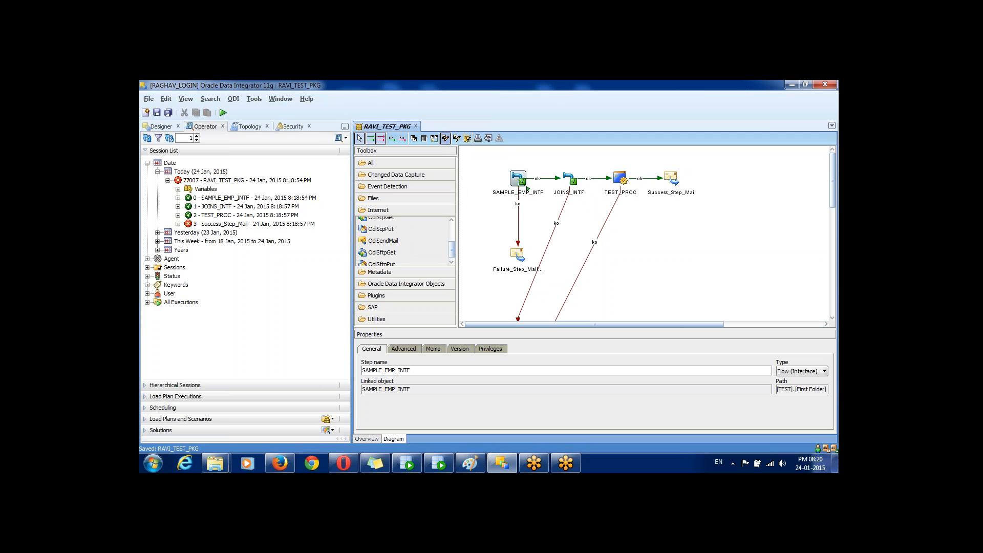
{"action": "left_click", "coordinate": [445, 138]}
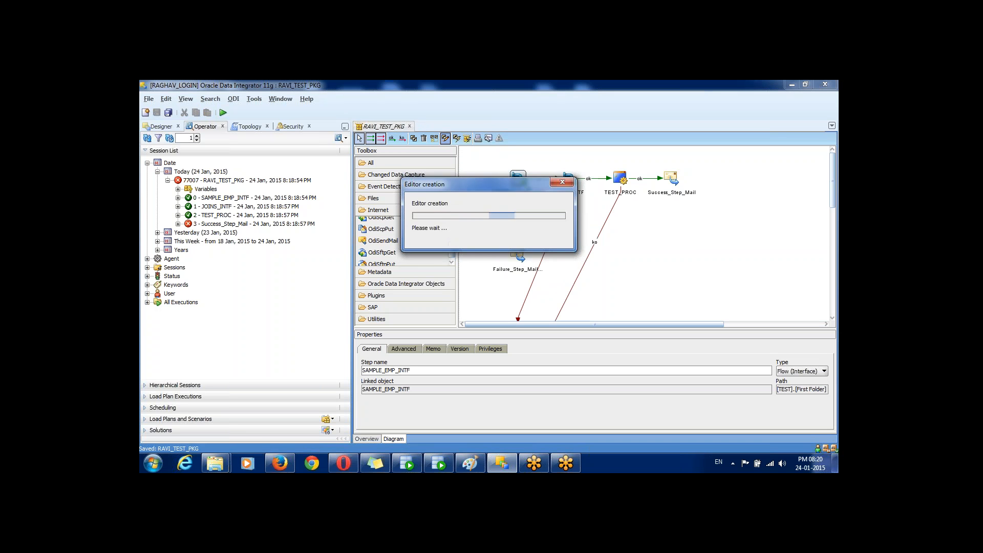
{"action": "key", "text": "Return"}
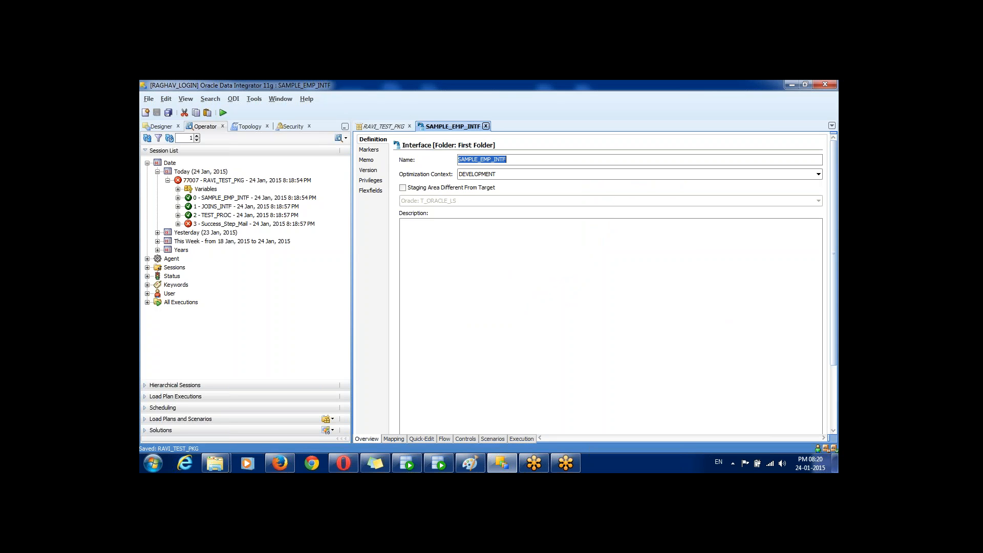
{"action": "left_click", "coordinate": [485, 126]}
{"action": "key", "text": "Return"}
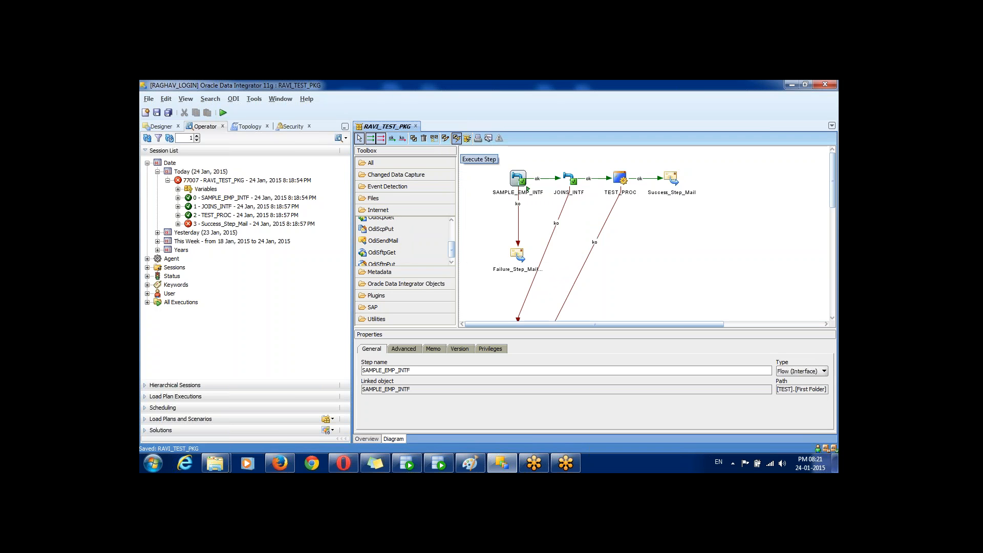
Step: Save the package and execute the SAMPLE_EMP_INTF step alone in the DEVELOPMENT context
{"action": "left_click", "coordinate": [479, 159]}
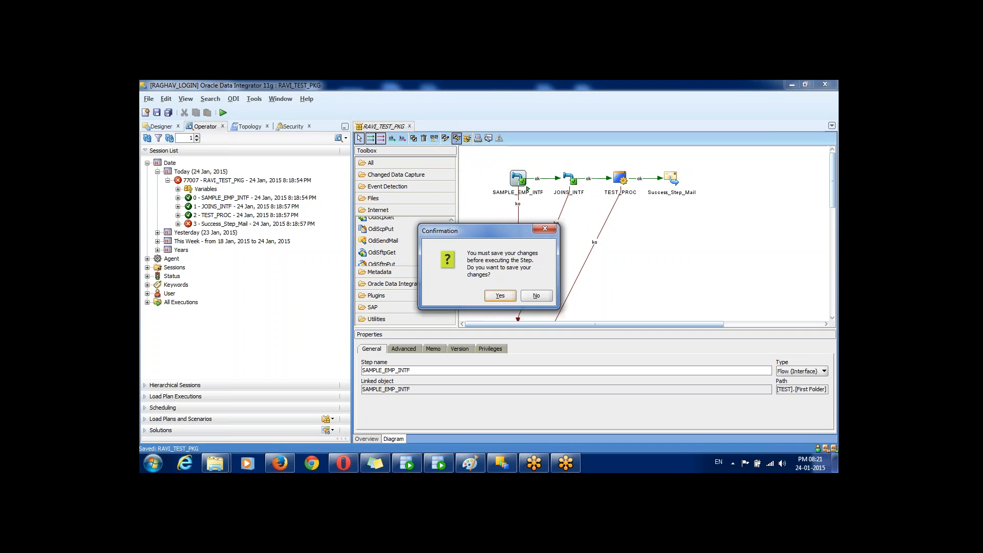
{"action": "key", "text": "Return"}
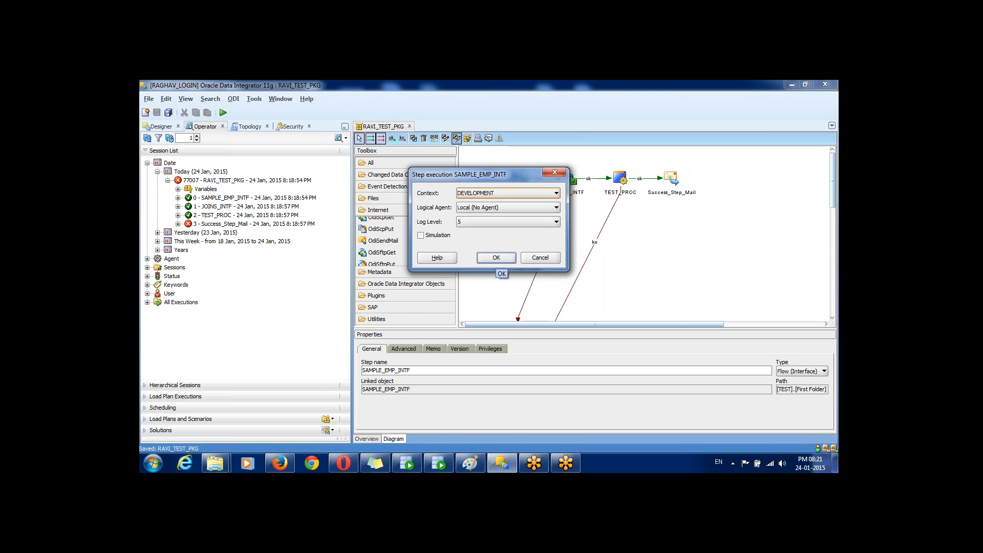
{"action": "left_click_drag", "start_coordinate": [481, 175], "coordinate": [458, 226]}
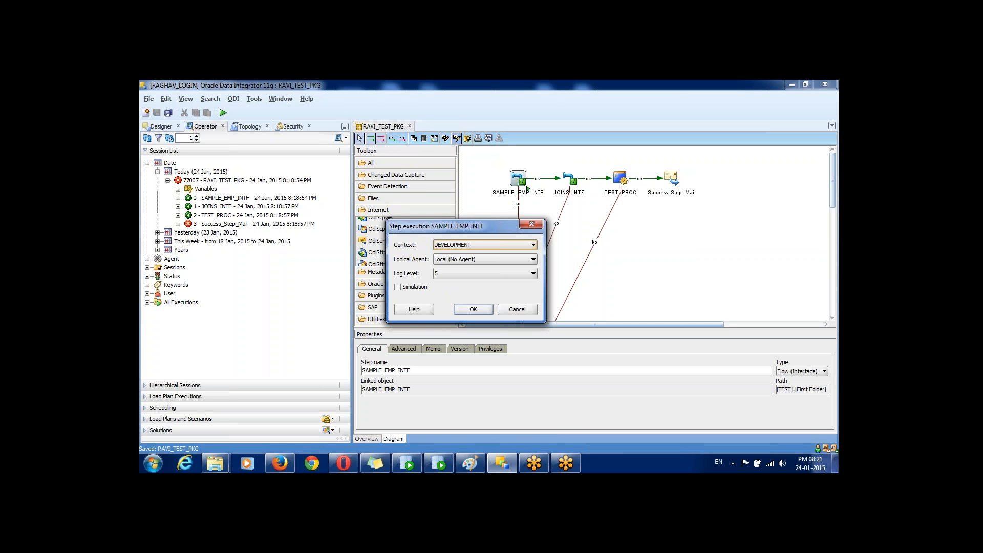
{"action": "key", "text": "Escape"}
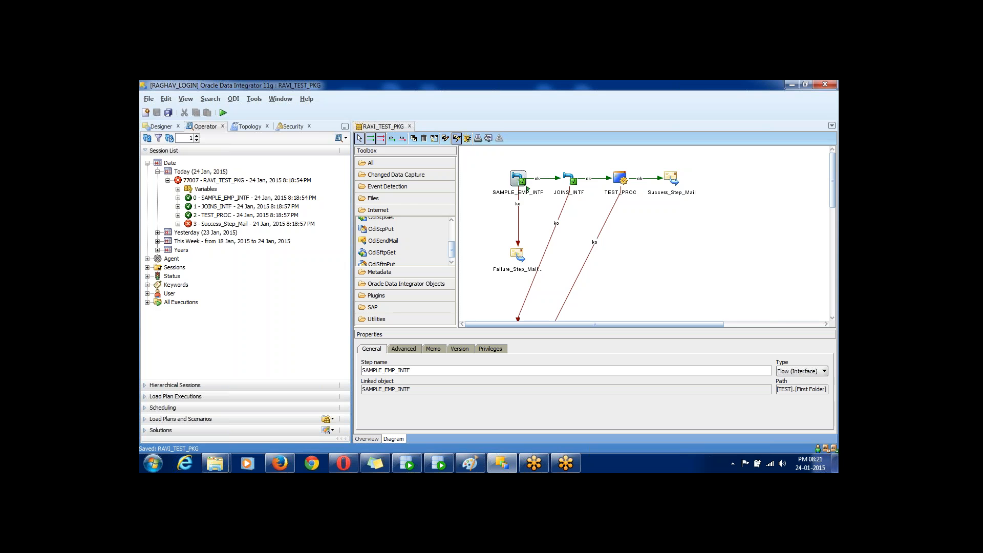
{"action": "key", "text": "Return"}
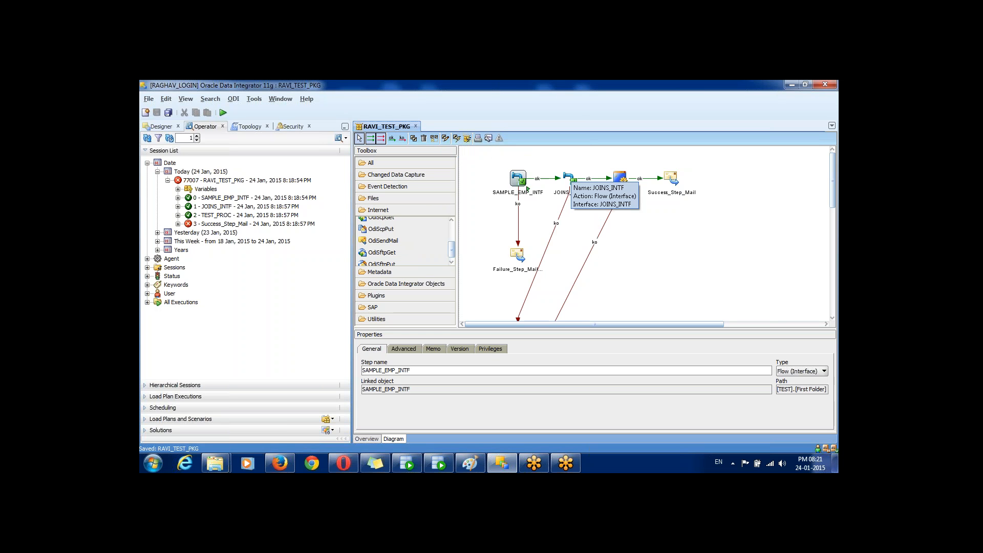
Step: Select JOINS_INTF, then SAMPLE_EMP_INTF again, and return to the Designer project tree
{"action": "left_click", "coordinate": [568, 179]}
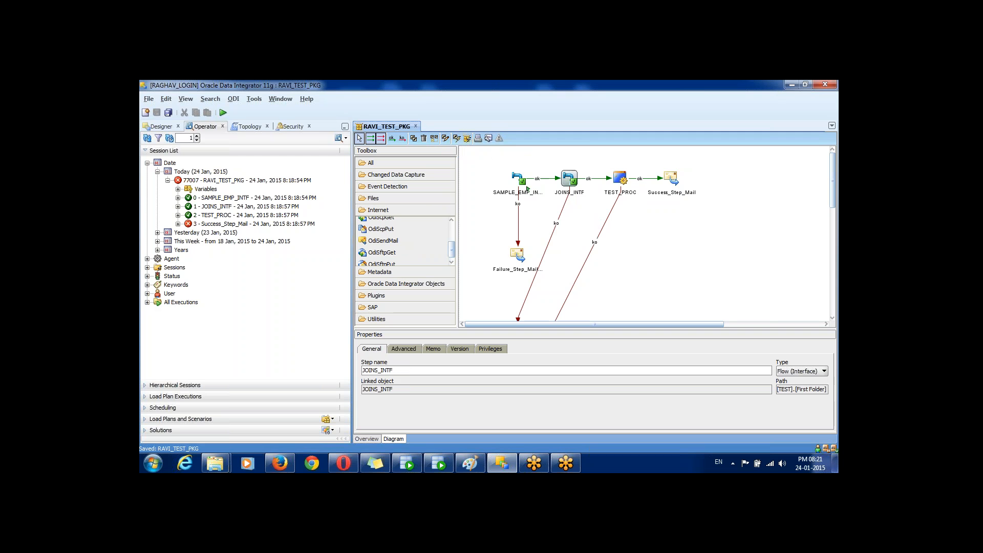
{"action": "left_click", "coordinate": [519, 178]}
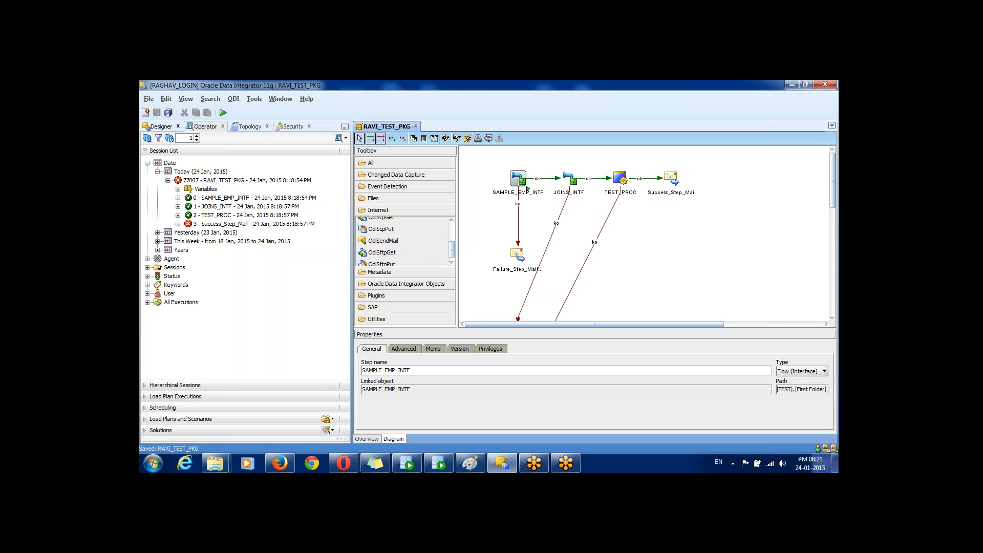
{"action": "left_click", "coordinate": [162, 126]}
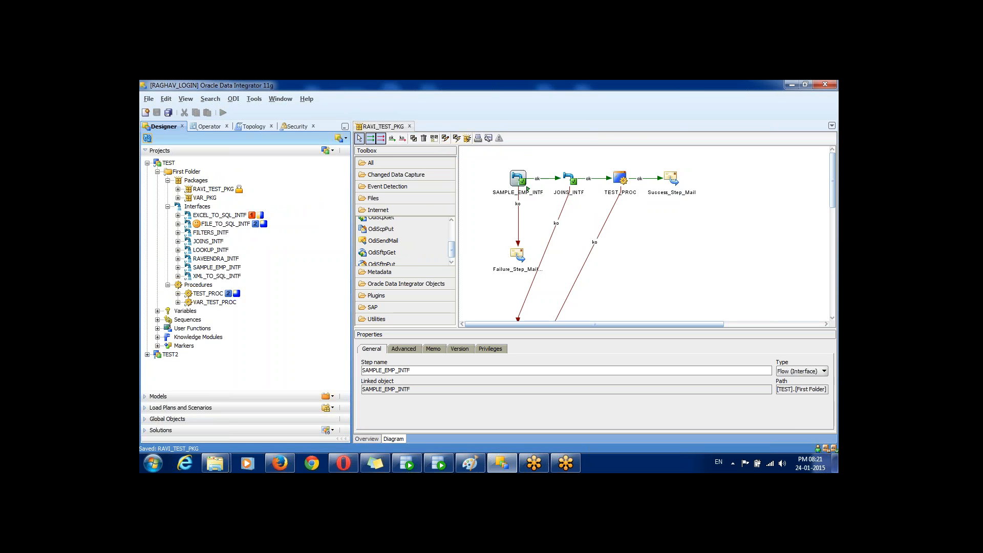
{"action": "left_click", "coordinate": [213, 189]}
{"action": "right_click", "coordinate": [192, 188]}
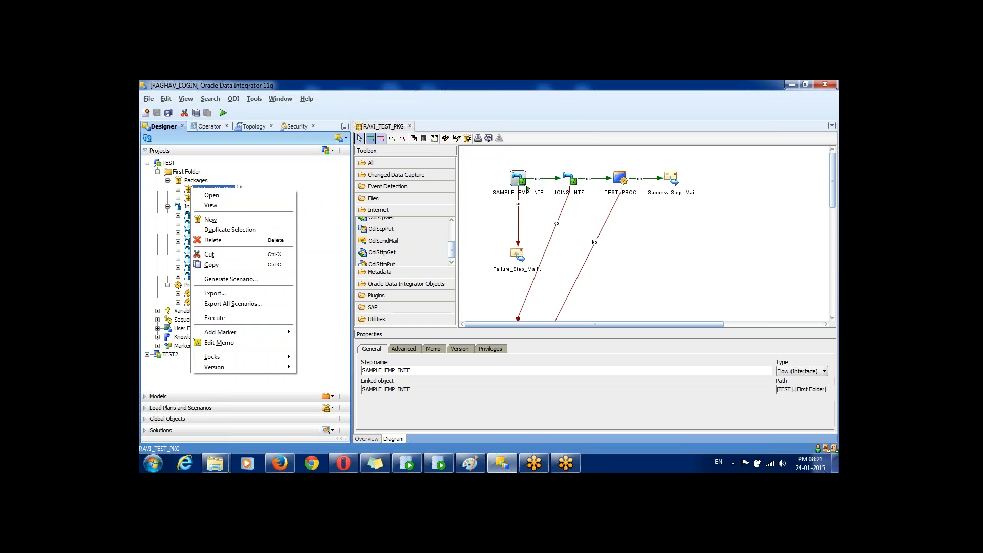
{"action": "left_click", "coordinate": [402, 137]}
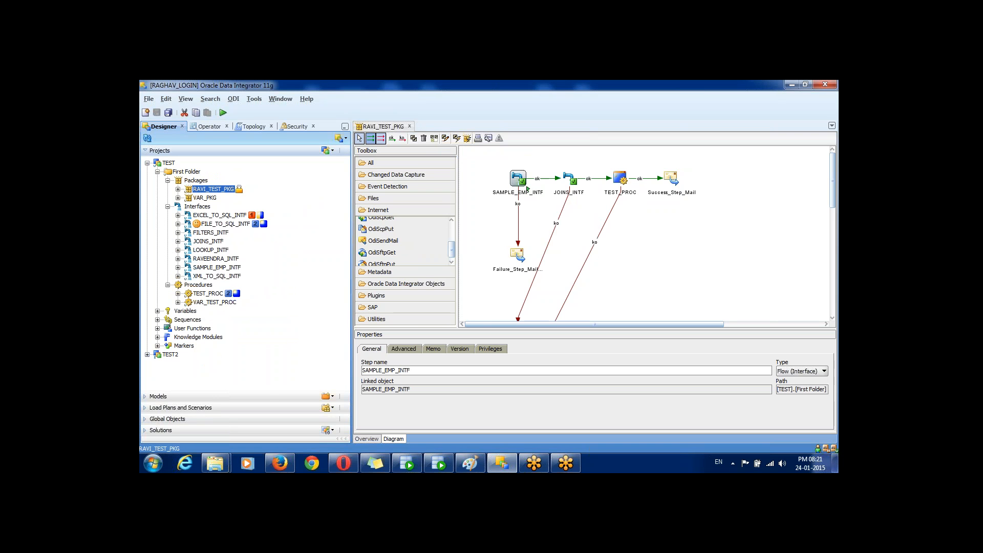
{"action": "left_click", "coordinate": [371, 139]}
{"action": "left_click", "coordinate": [371, 138]}
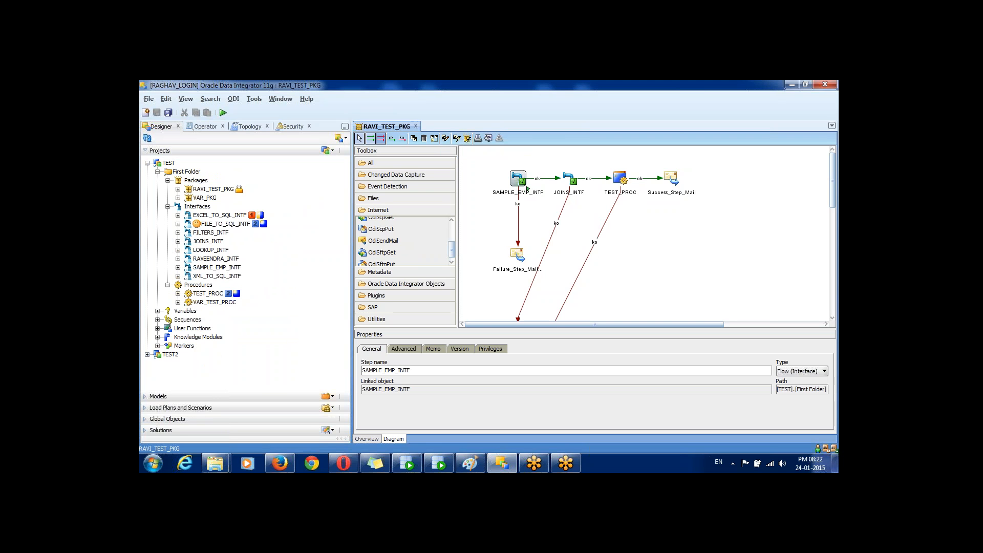
{"action": "left_click", "coordinate": [381, 138]}
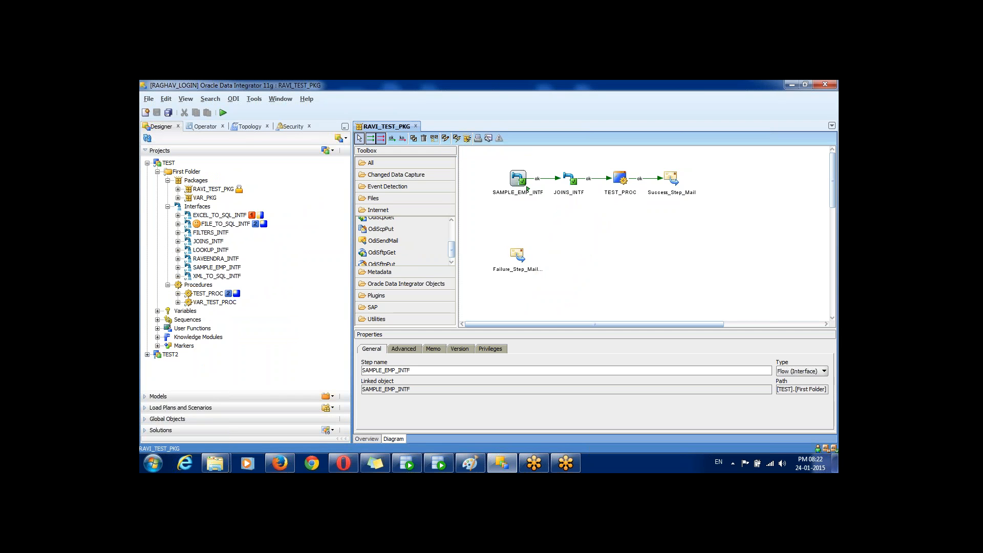
{"action": "left_click", "coordinate": [381, 138]}
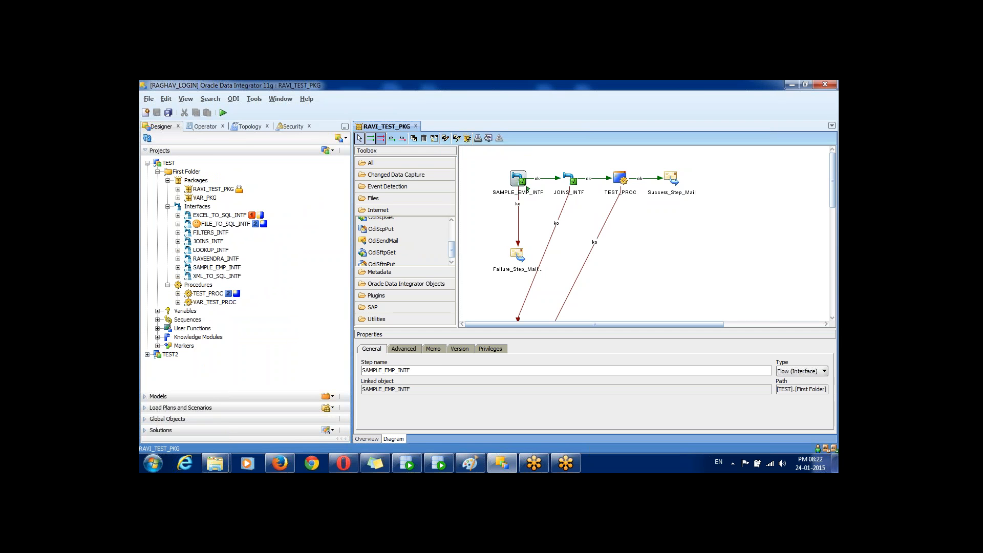
{"action": "left_click", "coordinate": [370, 138]}
{"action": "left_click", "coordinate": [381, 138]}
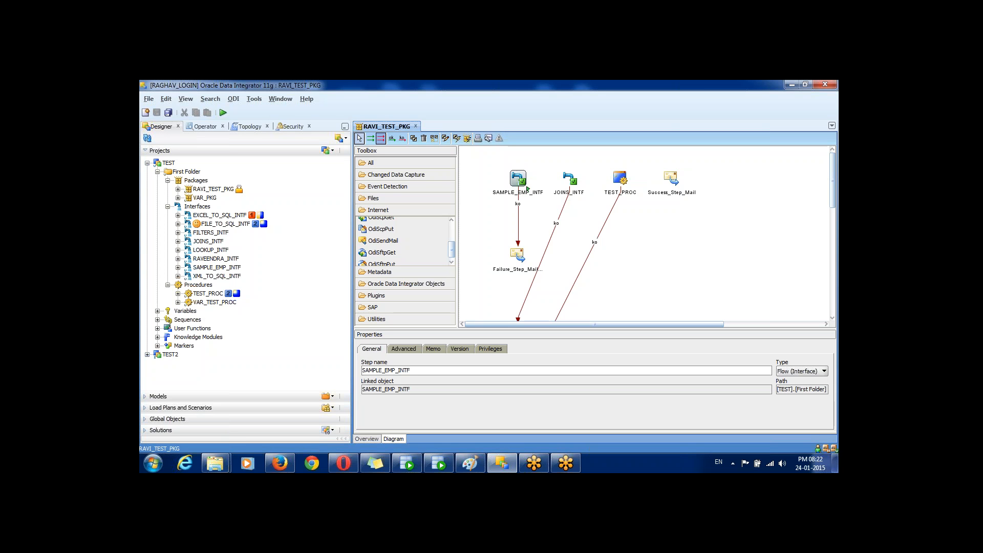
{"action": "left_click", "coordinate": [371, 138]}
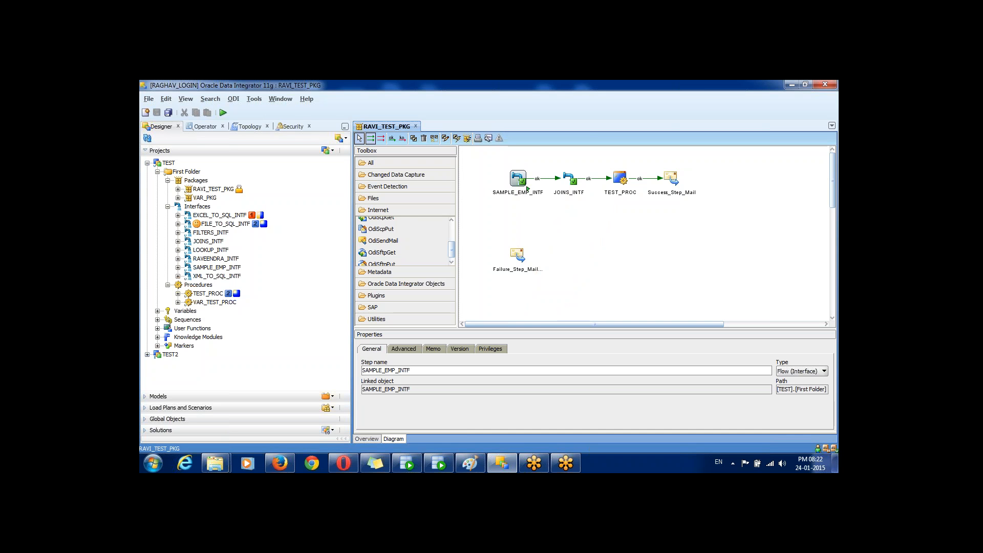
{"action": "left_click", "coordinate": [371, 138]}
{"action": "left_click", "coordinate": [381, 139]}
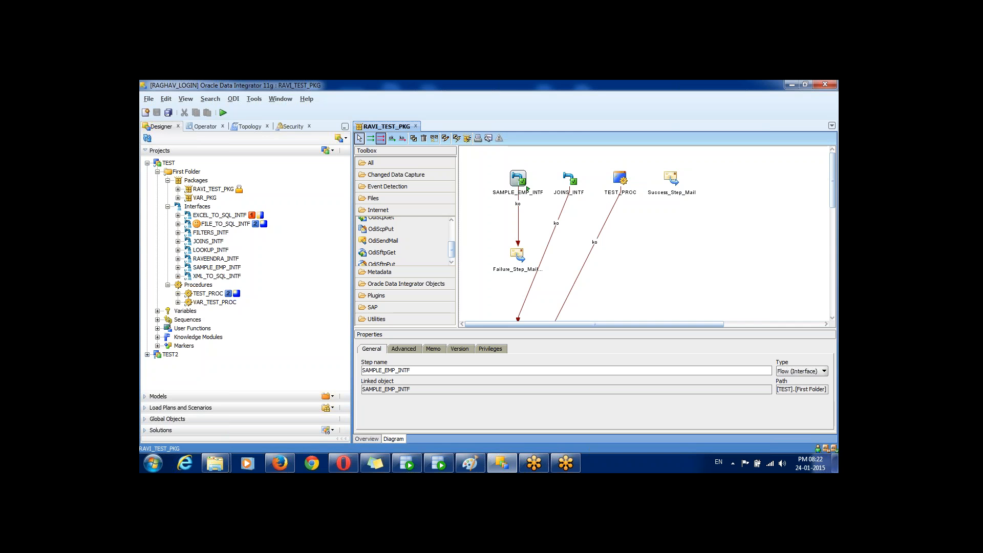
{"action": "left_click", "coordinate": [371, 138]}
Step: Create and save a new package named SCENARIOS_TEST in First Folder, accepting the lock
{"action": "right_click", "coordinate": [194, 181]}
{"action": "left_click", "coordinate": [226, 187]}
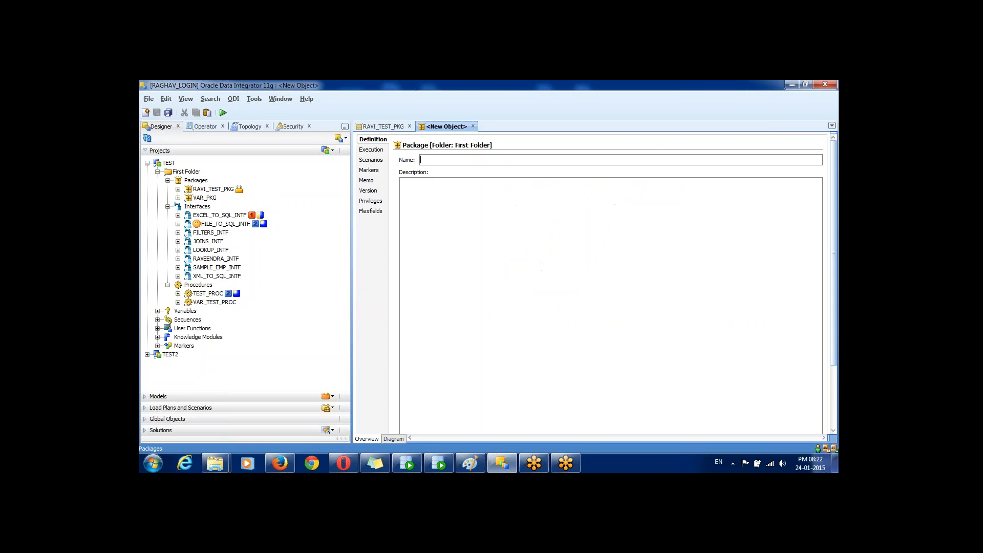
{"action": "type", "text": "SCE"}
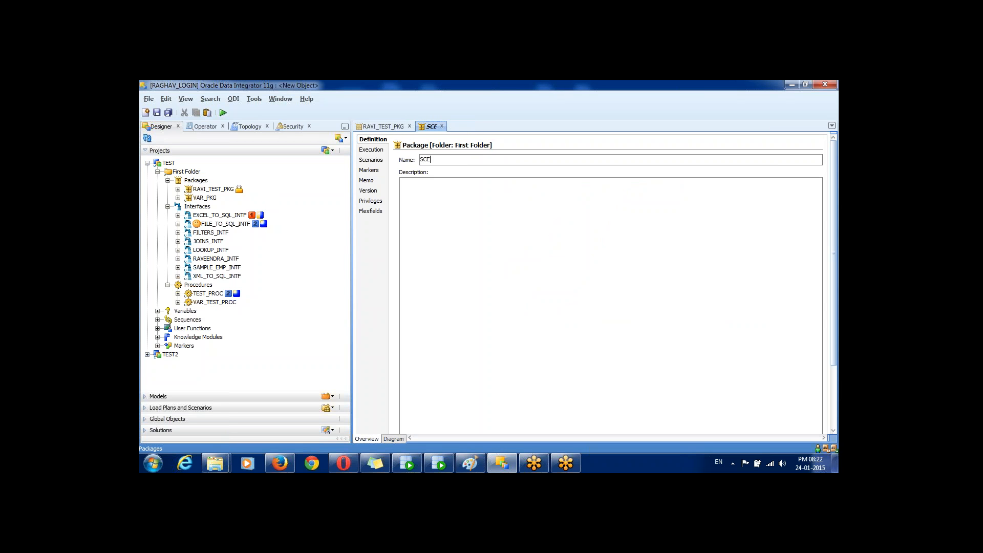
{"action": "type", "text": "NARIOS_TEST"}
{"action": "key", "text": "ctrl+s"}
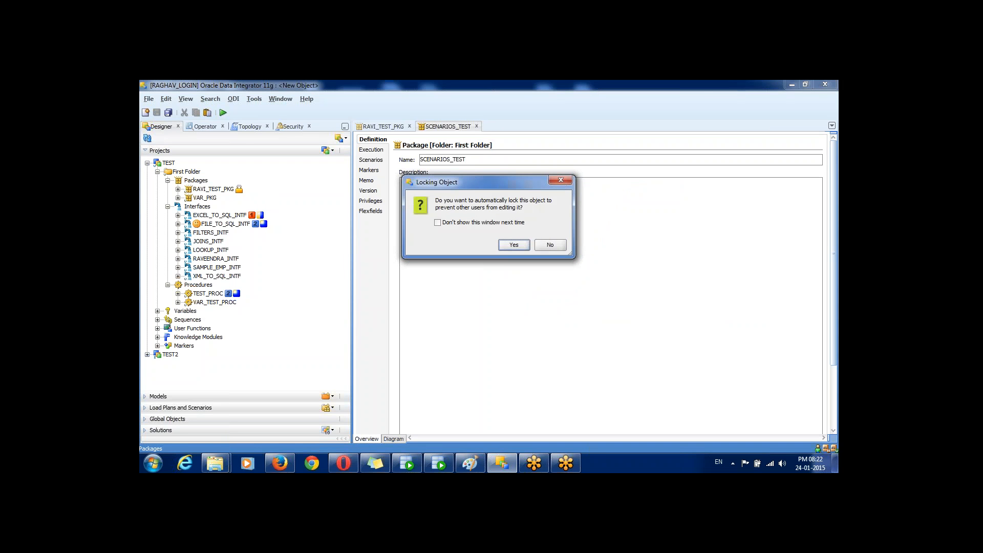
{"action": "key", "text": "Return"}
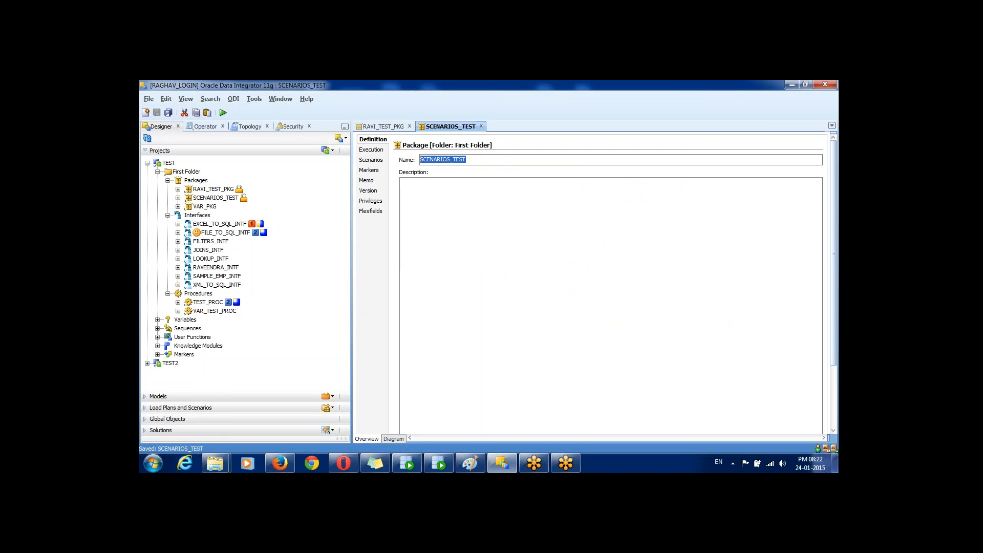
Step: Show the new package's diagram and expand the JOINS_INTF interface in the Projects tree
{"action": "left_click", "coordinate": [393, 438]}
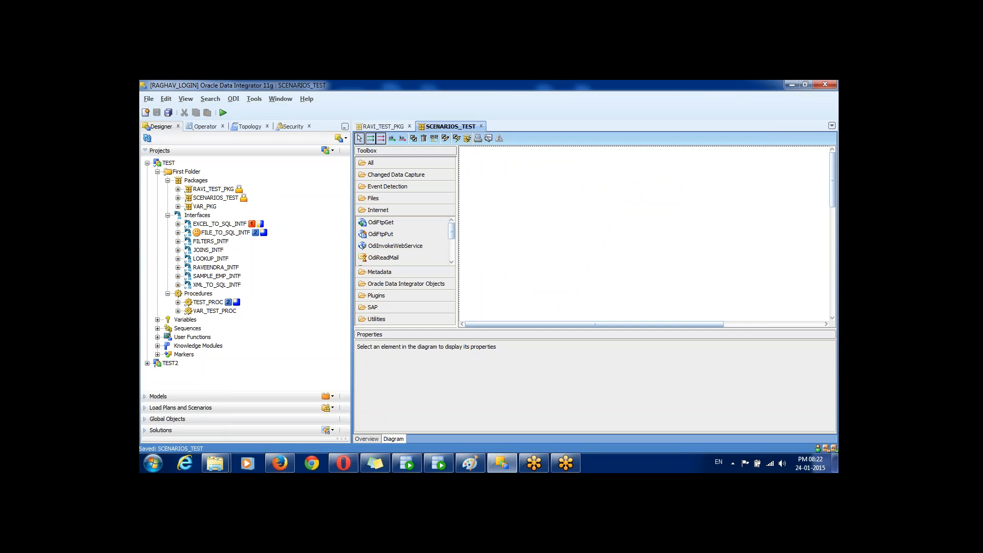
{"action": "left_click", "coordinate": [208, 250]}
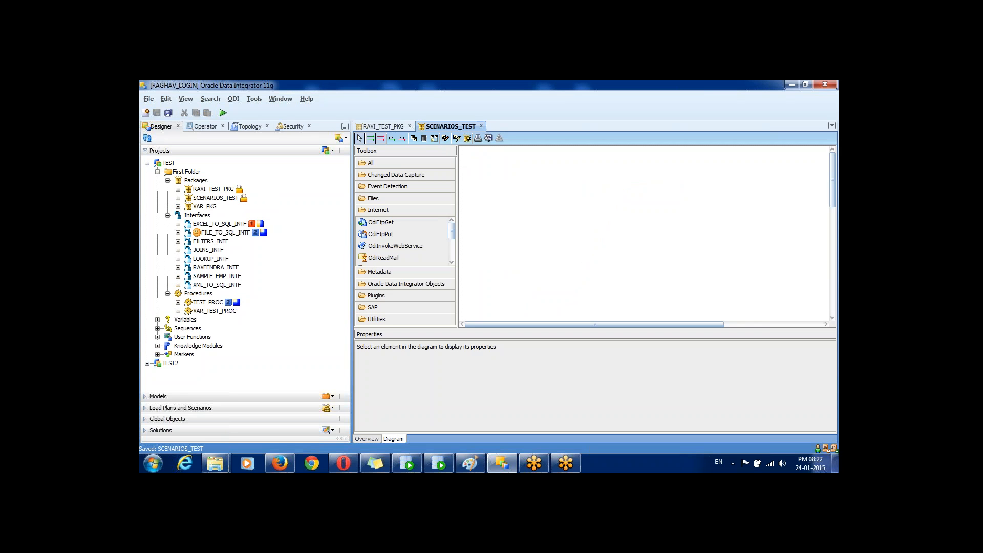
{"action": "left_click", "coordinate": [178, 250]}
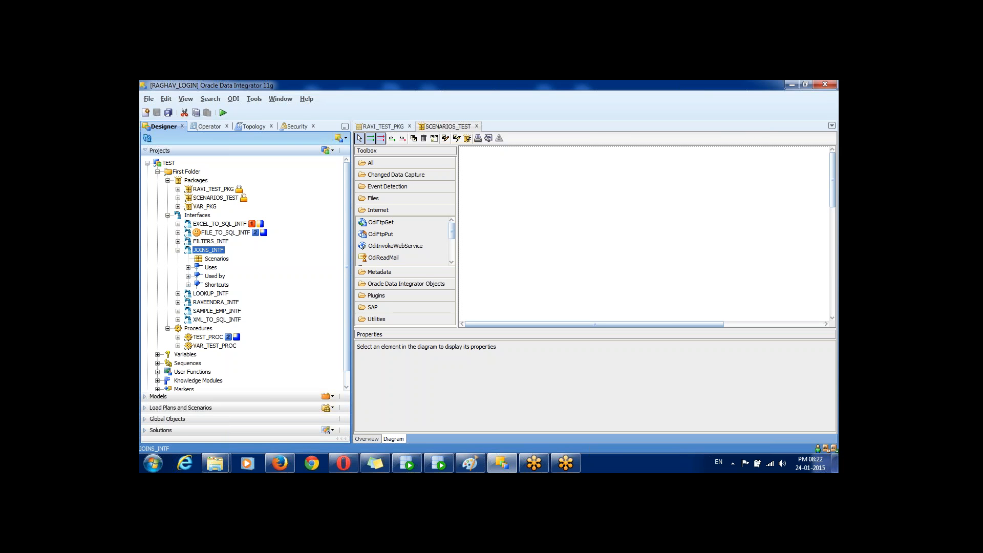
Step: Generate scenario JOINS_INTF Version 001, keeping PV_NAME as its startup parameter
{"action": "right_click", "coordinate": [211, 251]}
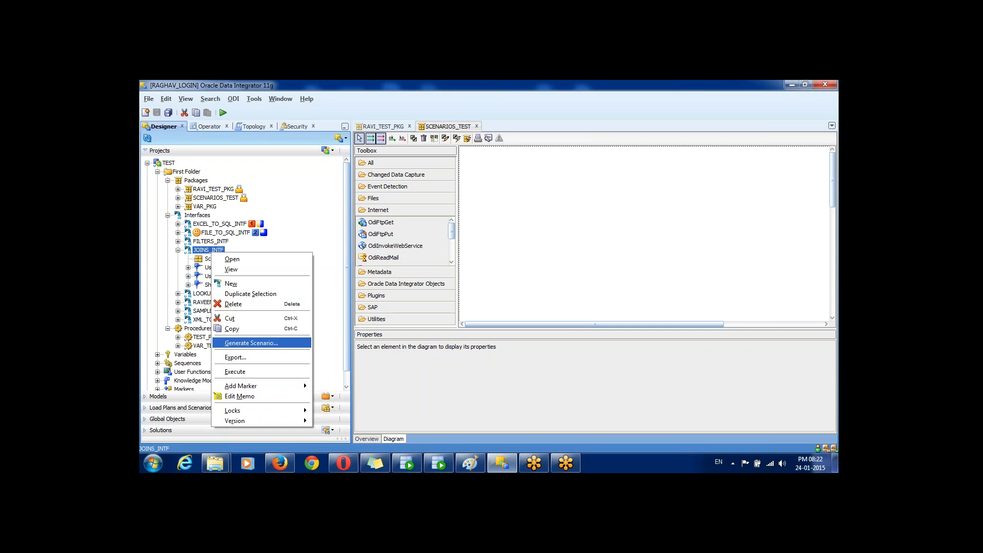
{"action": "key", "text": "Return"}
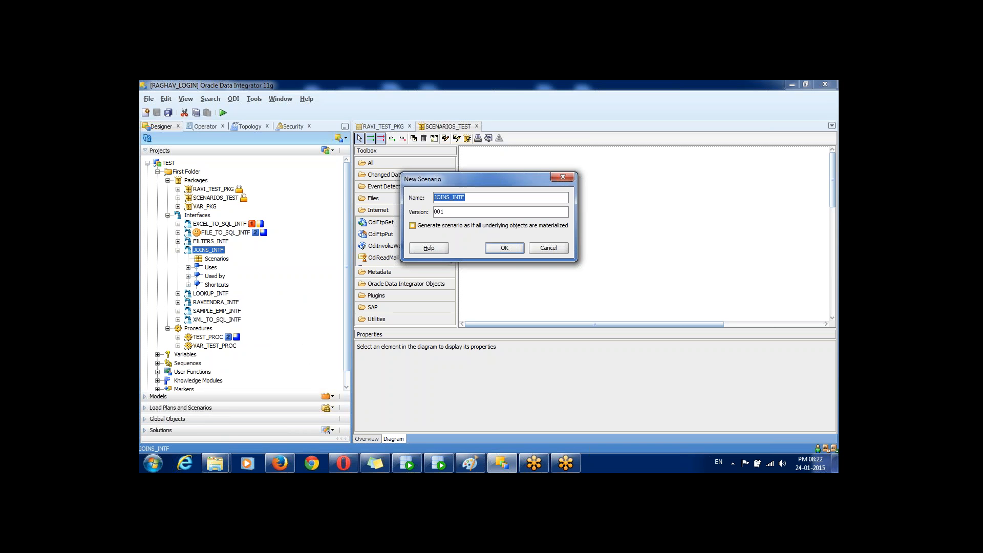
{"action": "left_click", "coordinate": [504, 248]}
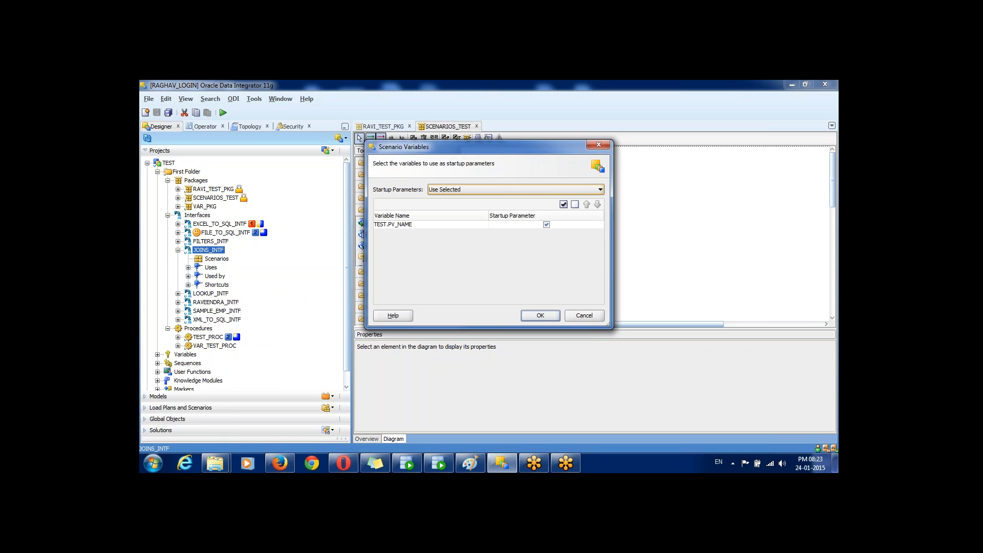
{"action": "key", "text": "Return"}
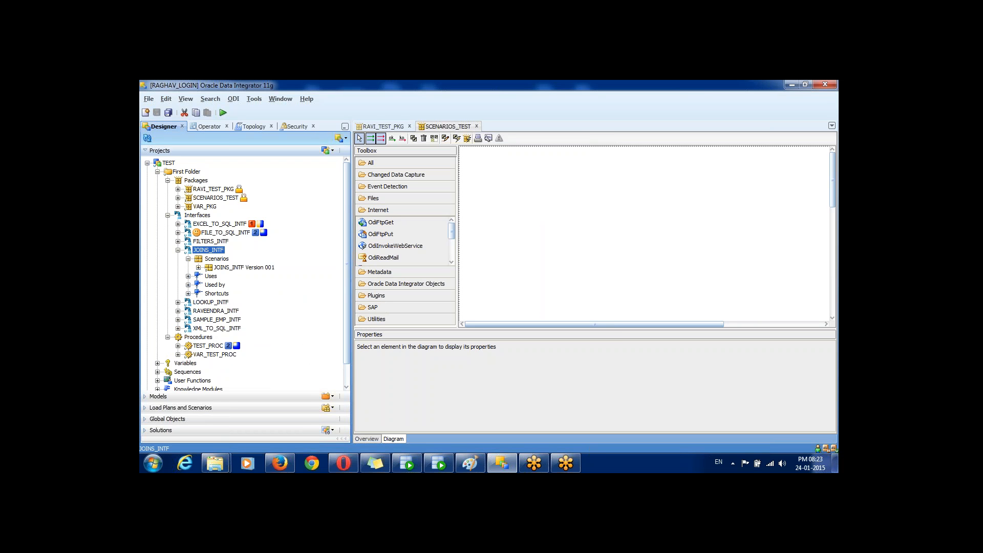
{"action": "left_click", "coordinate": [217, 319]}
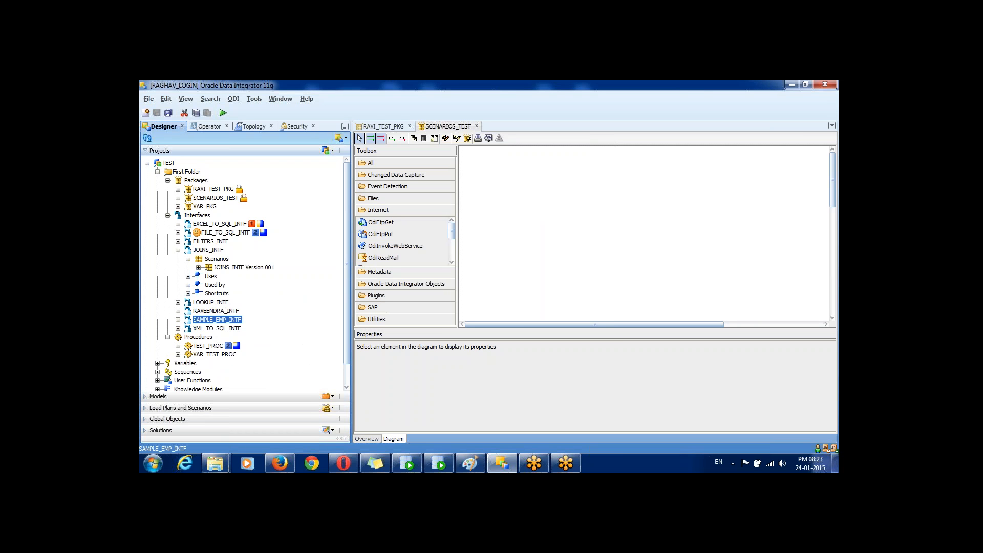
Step: Generate the Version 001 scenario for SAMPLE_EMP_INTF and confirm it under Scenarios
{"action": "right_click", "coordinate": [211, 320]}
{"action": "key", "text": "Return"}
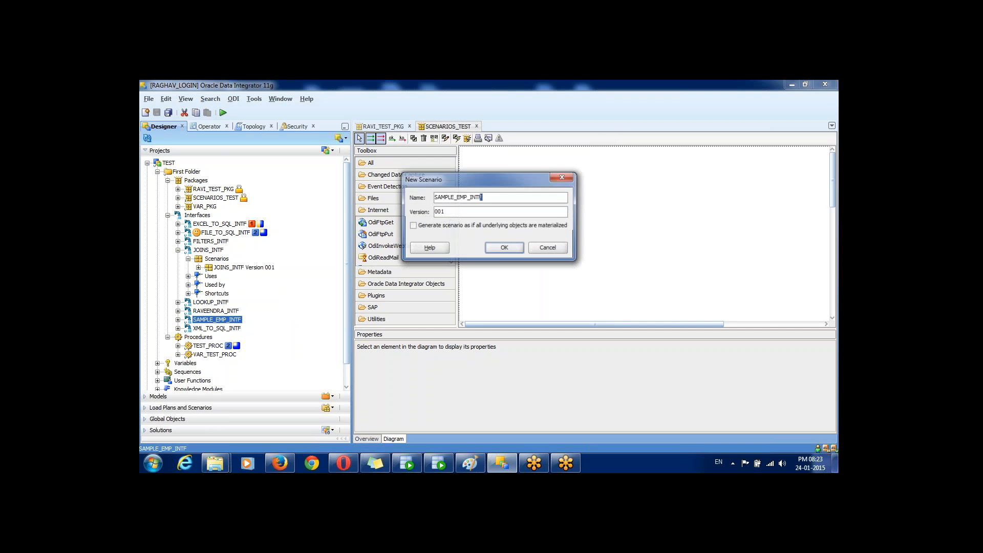
{"action": "key", "text": "Return"}
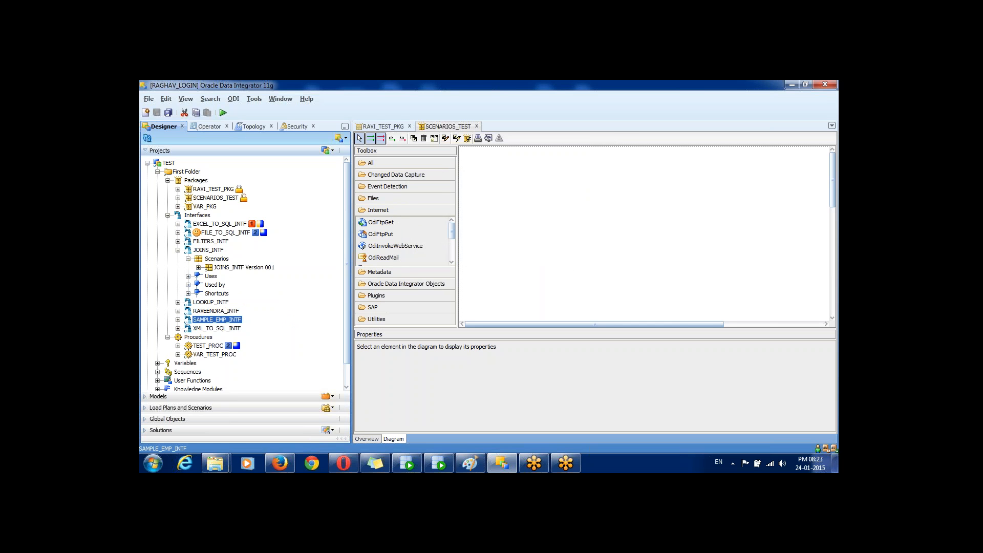
{"action": "key", "text": "Right"}
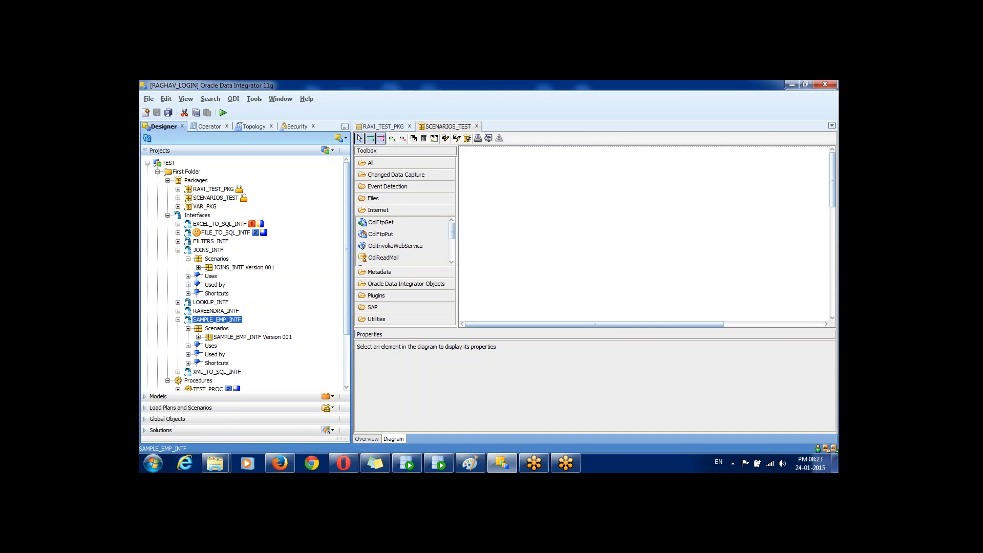
{"action": "left_click", "coordinate": [252, 337]}
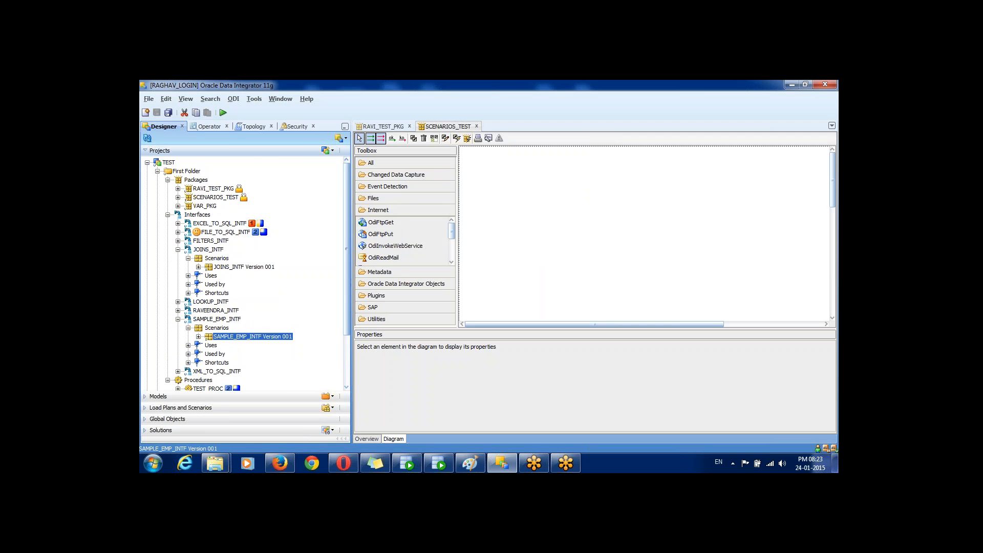
Step: Generate the Version 001 scenario for the TEST_PROC procedure
{"action": "scroll", "coordinate": [245, 274], "scroll_direction": "down", "scroll_amount": 3}
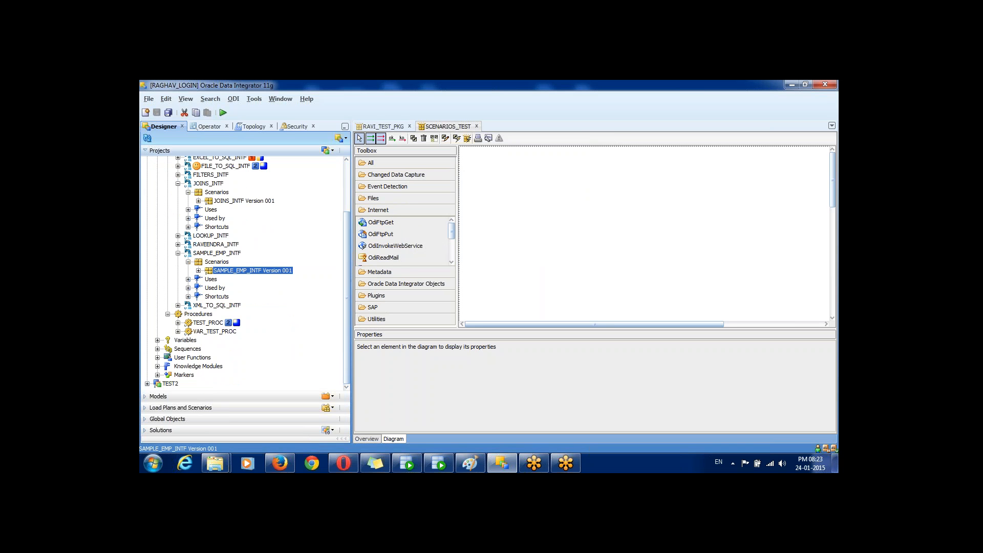
{"action": "left_click", "coordinate": [178, 323]}
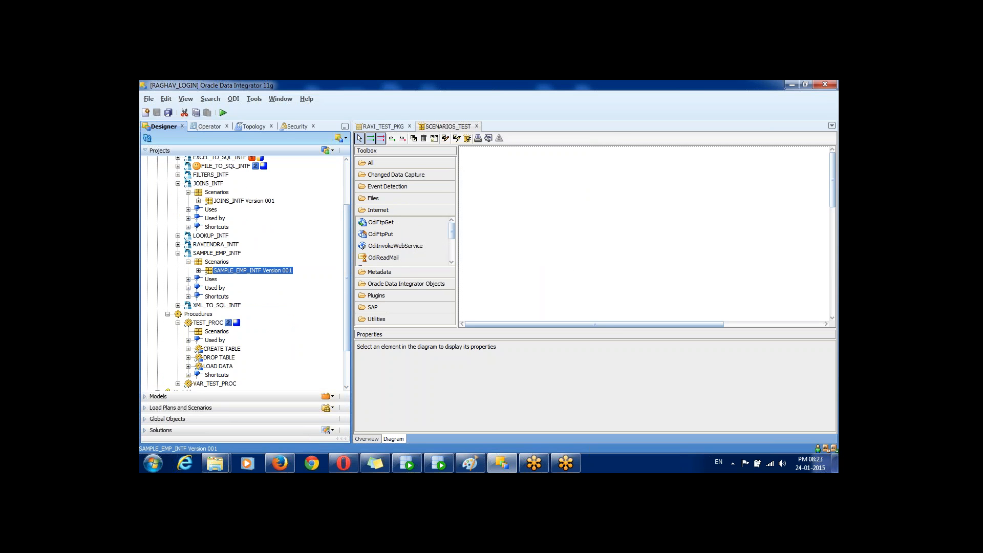
{"action": "right_click", "coordinate": [207, 323]}
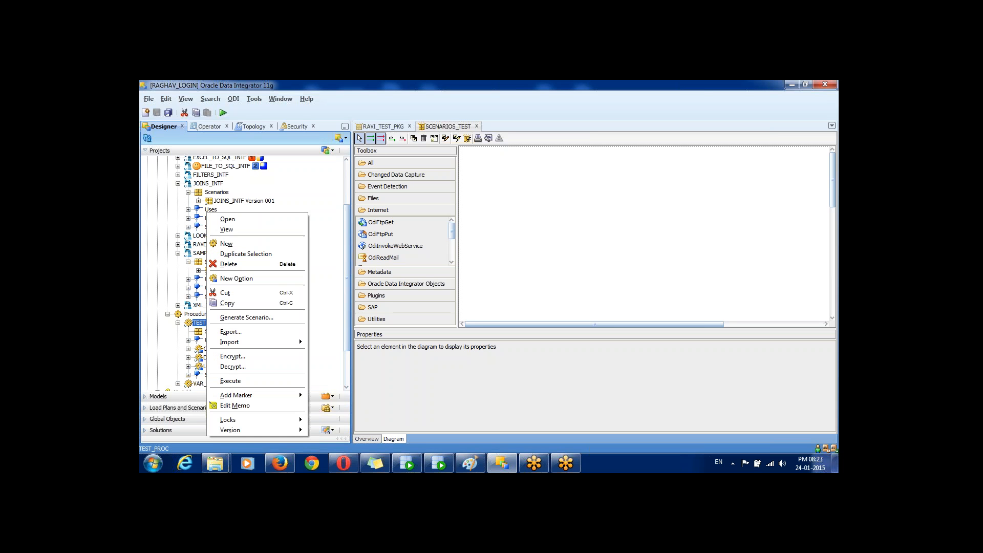
{"action": "left_click", "coordinate": [247, 318]}
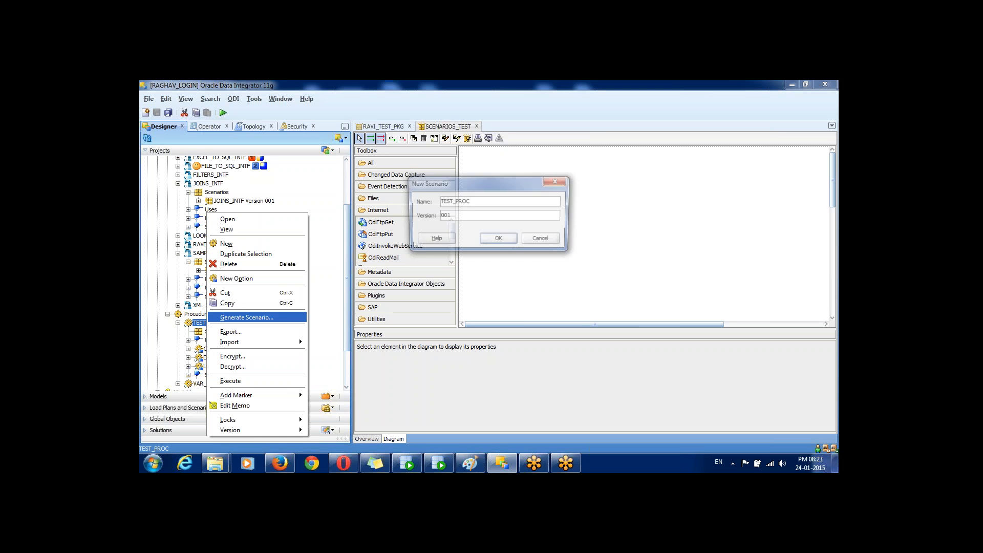
{"action": "key", "text": "Return"}
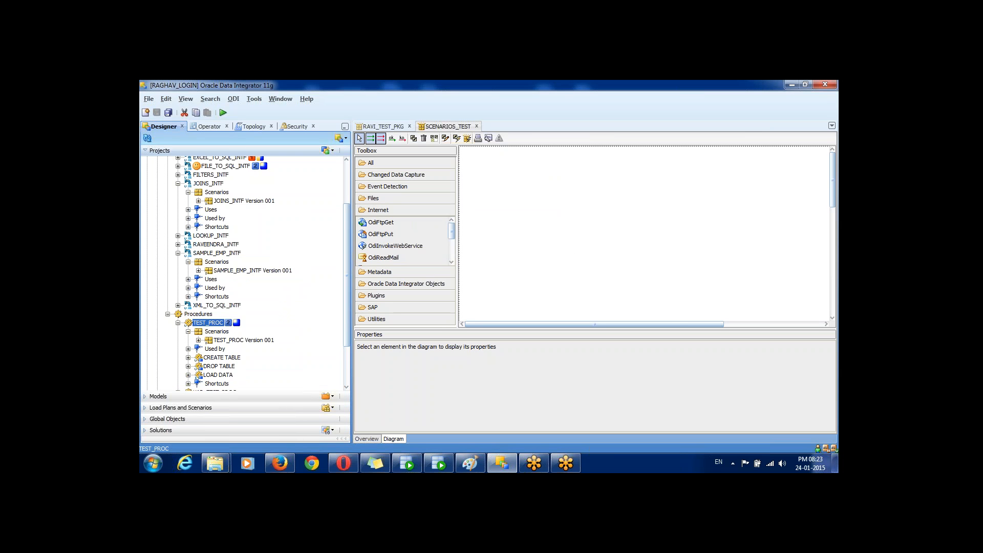
{"action": "left_click", "coordinate": [243, 201]}
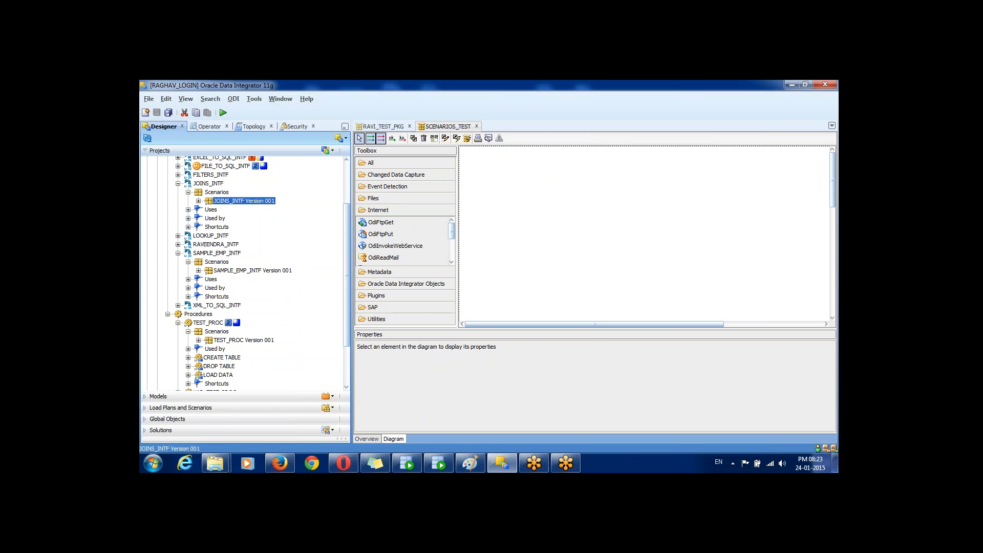
Step: Place JOINS_INTF, SAMPLE_EMP_INTF and TEST_PROC Version 001 as three steps in the SCENARIOS_TEST diagram
{"action": "left_click_drag", "start_coordinate": [244, 200], "coordinate": [513, 210]}
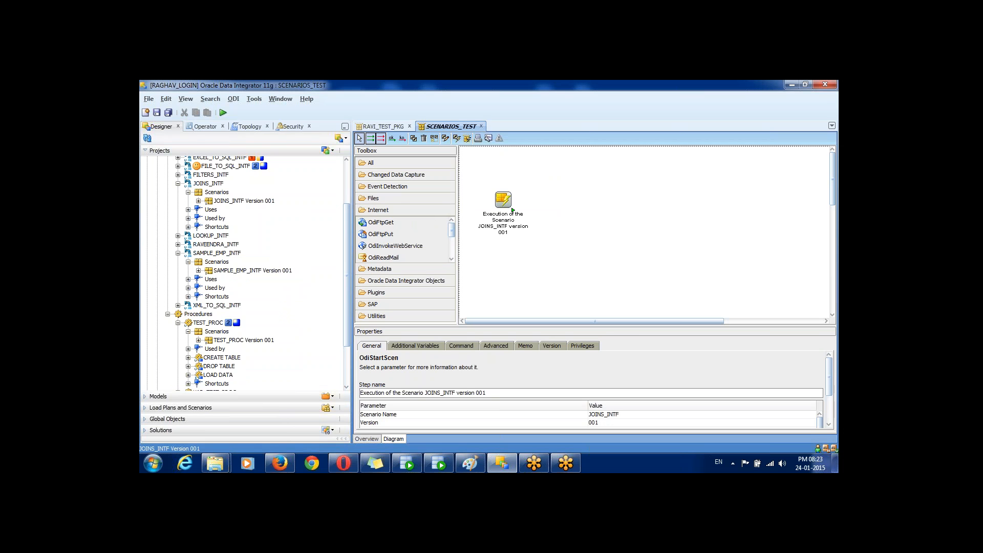
{"action": "left_click", "coordinate": [252, 270]}
{"action": "left_click_drag", "start_coordinate": [252, 270], "coordinate": [585, 204]}
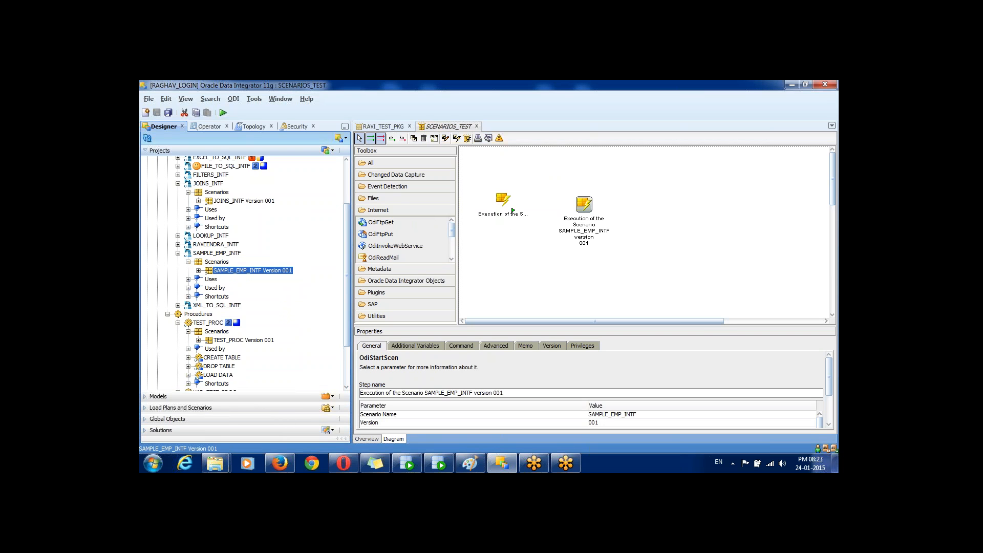
{"action": "left_click", "coordinate": [243, 340]}
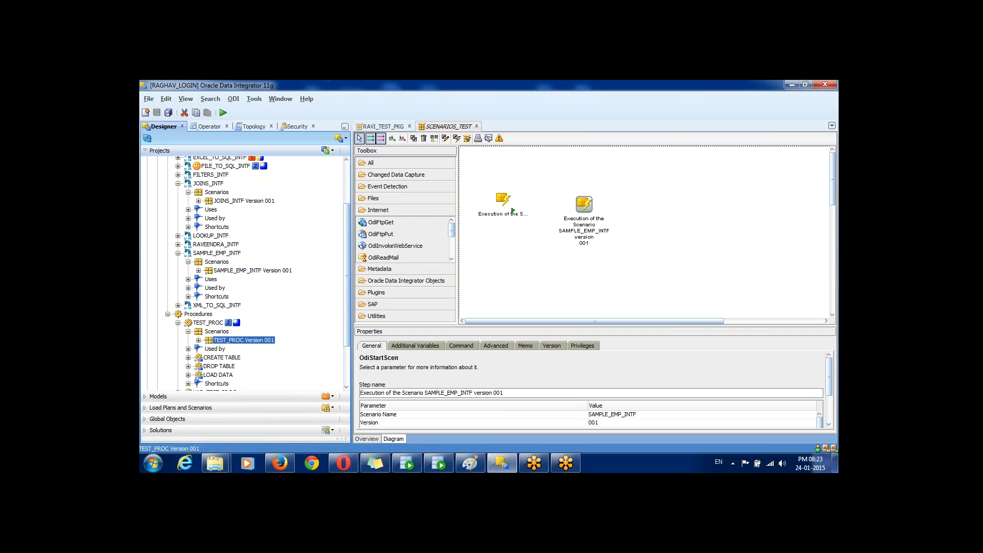
{"action": "left_click_drag", "start_coordinate": [244, 340], "coordinate": [664, 206]}
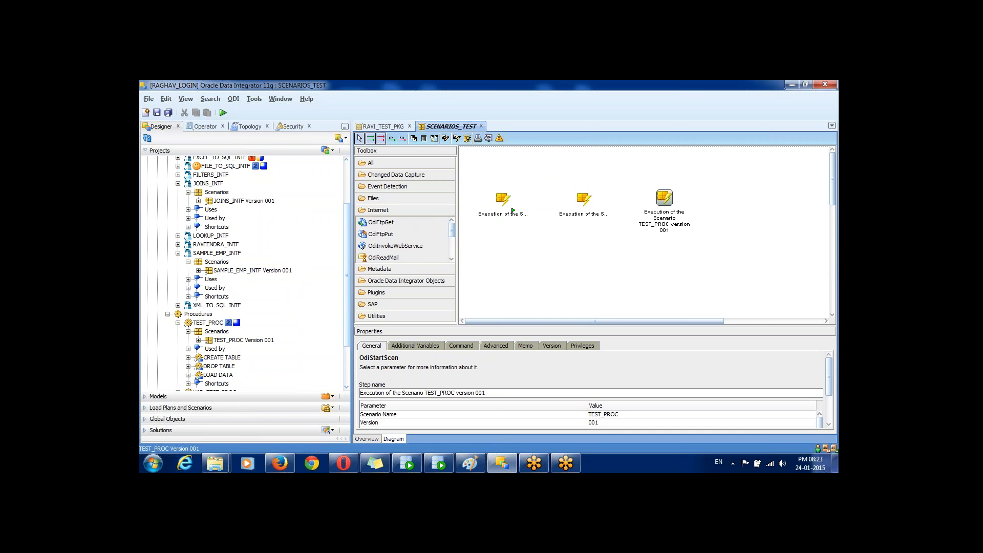
{"action": "left_click_drag", "start_coordinate": [347, 275], "coordinate": [347, 251]}
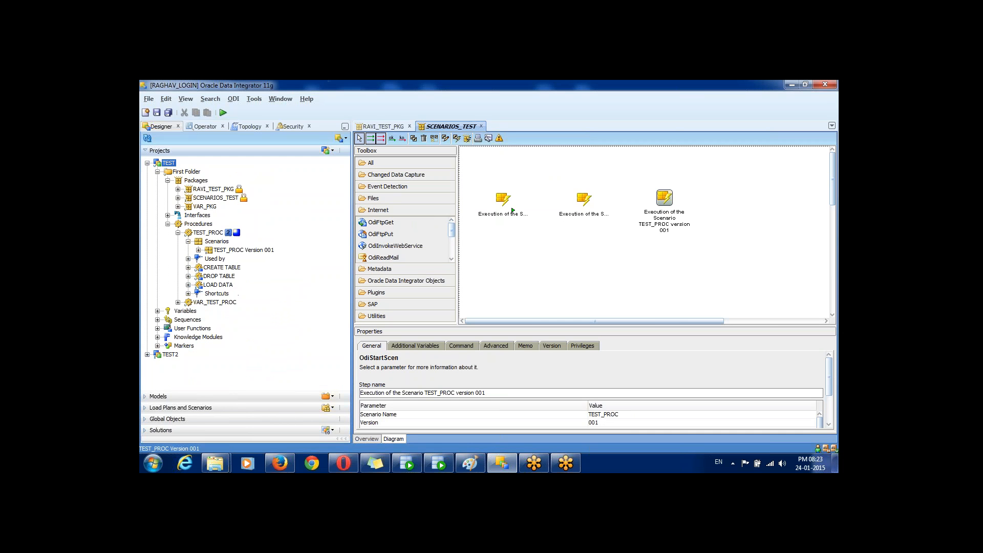
Step: Collapse the Procedures node and expand Variables to show PV_ID and PV_NAME
{"action": "left_click", "coordinate": [168, 224]}
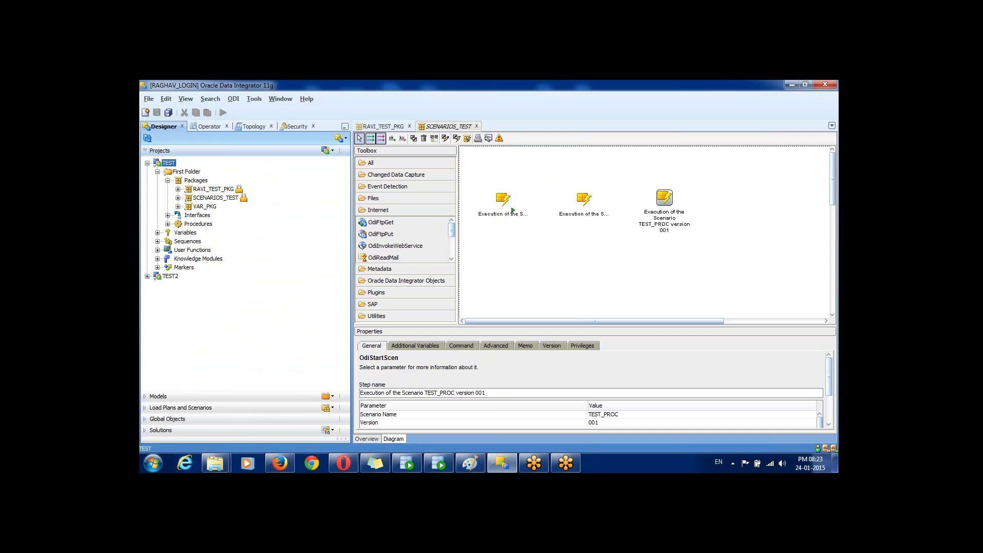
{"action": "left_click", "coordinate": [157, 232]}
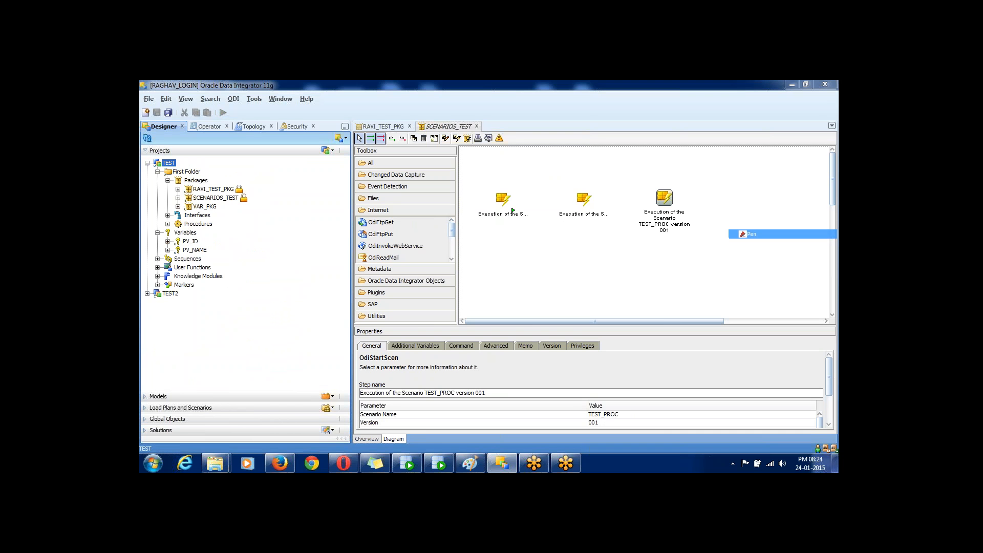
{"action": "mouse_move", "coordinate": [230, 176]}
{"action": "left_mouse_down"}
{"action": "mouse_move", "coordinate": [160, 184]}
{"action": "mouse_move", "coordinate": [164, 238]}
{"action": "mouse_move", "coordinate": [239, 226]}
{"action": "mouse_move", "coordinate": [262, 188]}
{"action": "mouse_move", "coordinate": [235, 178]}
{"action": "mouse_move", "coordinate": [227, 158]}
{"action": "left_mouse_up"}
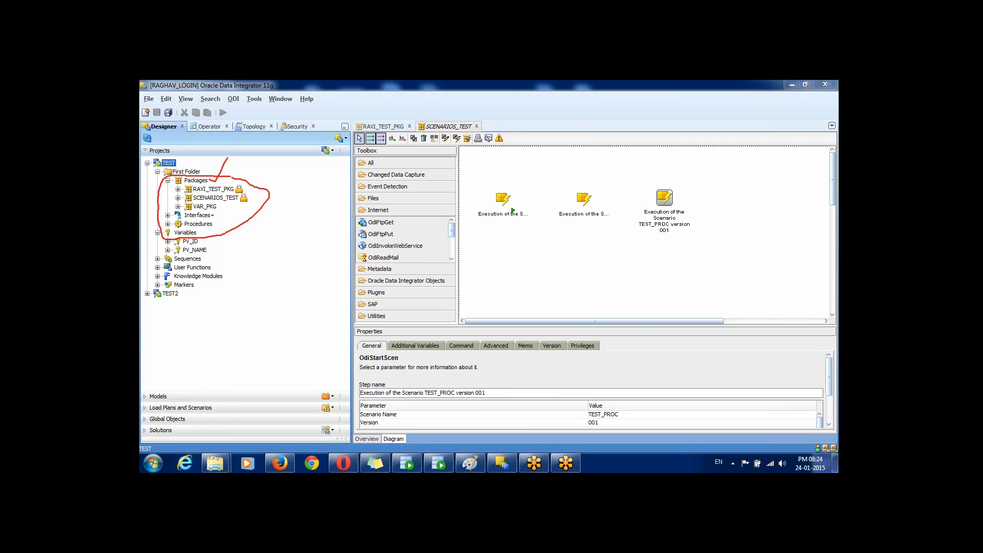
{"action": "mouse_move", "coordinate": [213, 215]}
{"action": "left_mouse_down"}
{"action": "mouse_move", "coordinate": [229, 199]}
{"action": "mouse_move", "coordinate": [229, 215]}
{"action": "left_mouse_up"}
{"action": "key", "text": "Escape"}
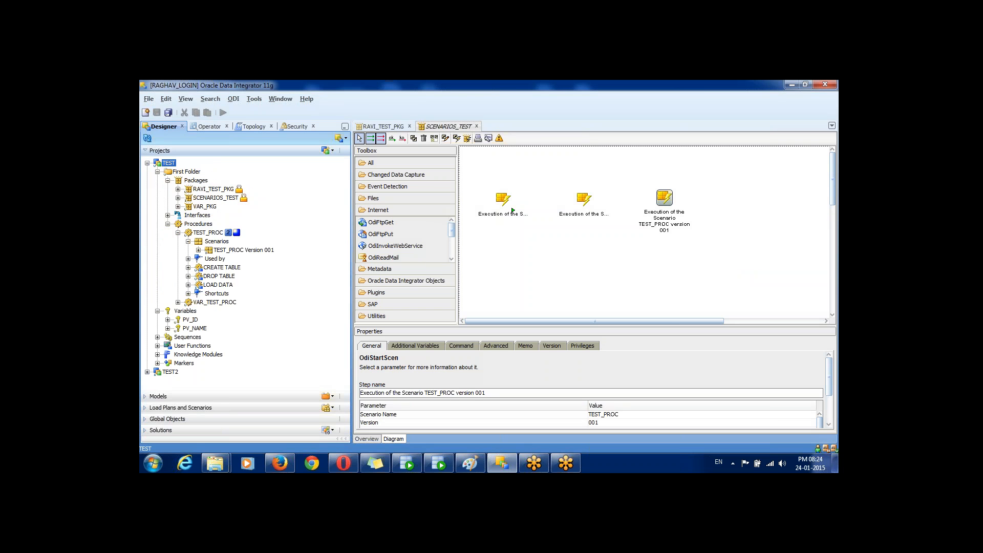
{"action": "double_click", "coordinate": [243, 249]}
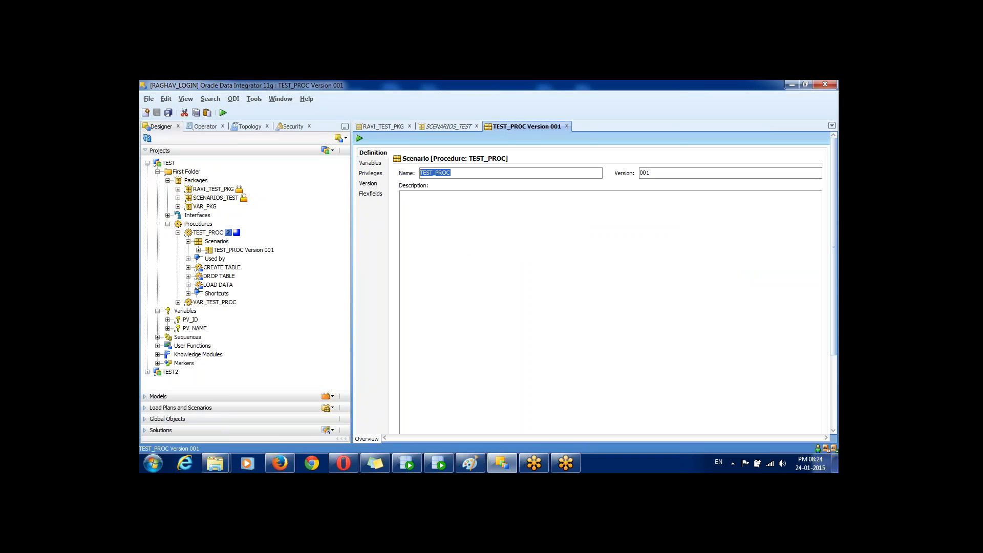
{"action": "left_click", "coordinate": [243, 250]}
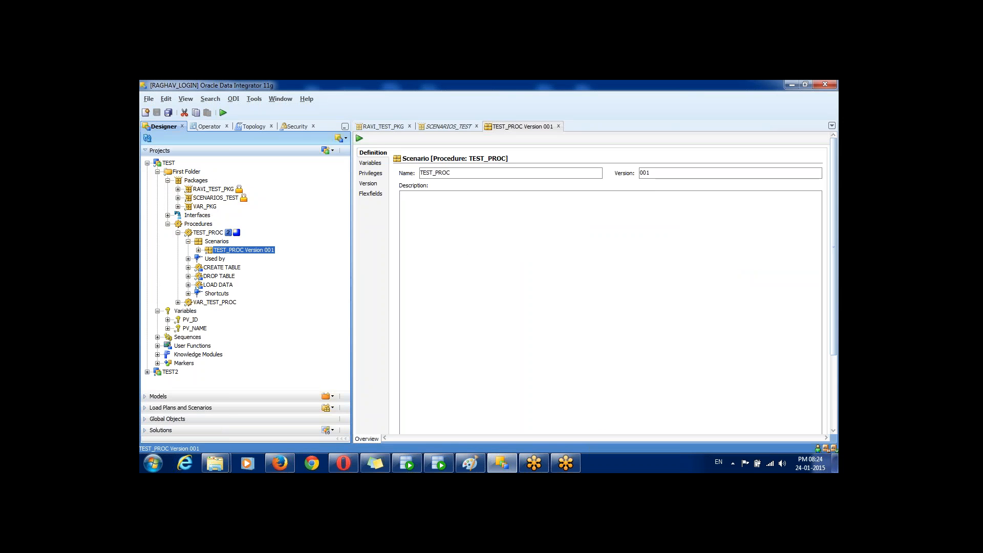
{"action": "left_click", "coordinate": [558, 126]}
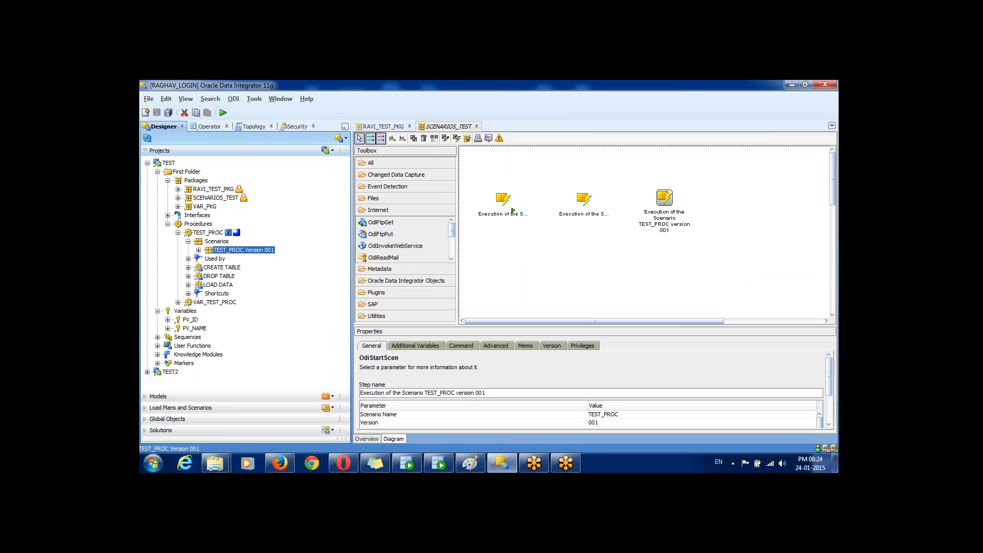
Step: Expand TEST_PROC's Scenarios to reveal TEST_PROC Version 001 and its Variables, Executions, Scheduling, Used by nodes
{"action": "left_click", "coordinate": [208, 232]}
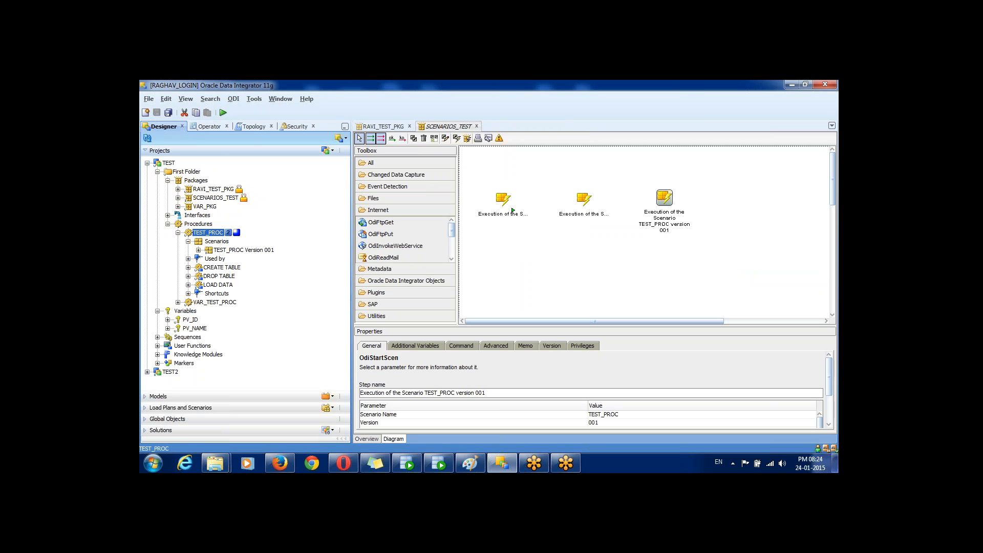
{"action": "key", "text": "Up"}
{"action": "key", "text": "Up"}
{"action": "key", "text": "Up"}
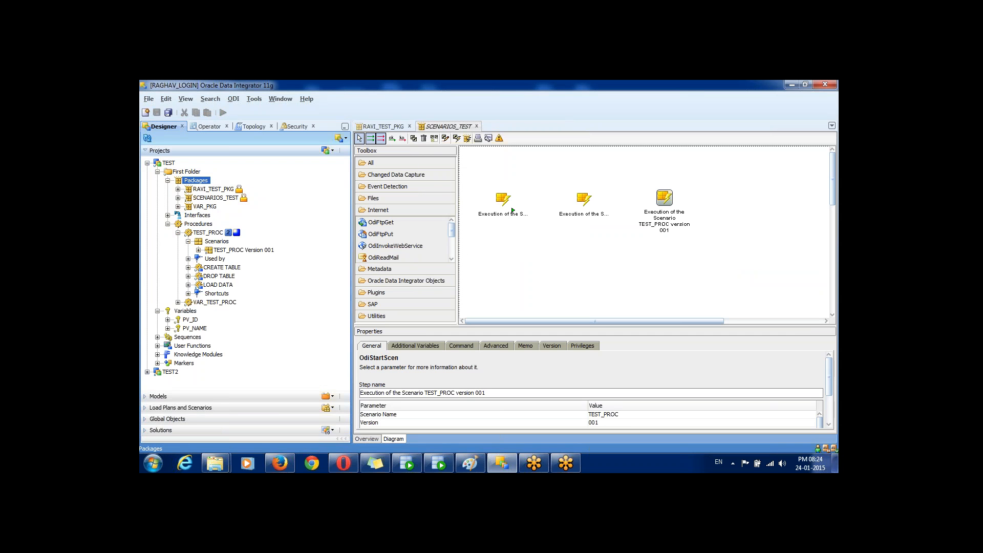
{"action": "right_click", "coordinate": [213, 233]}
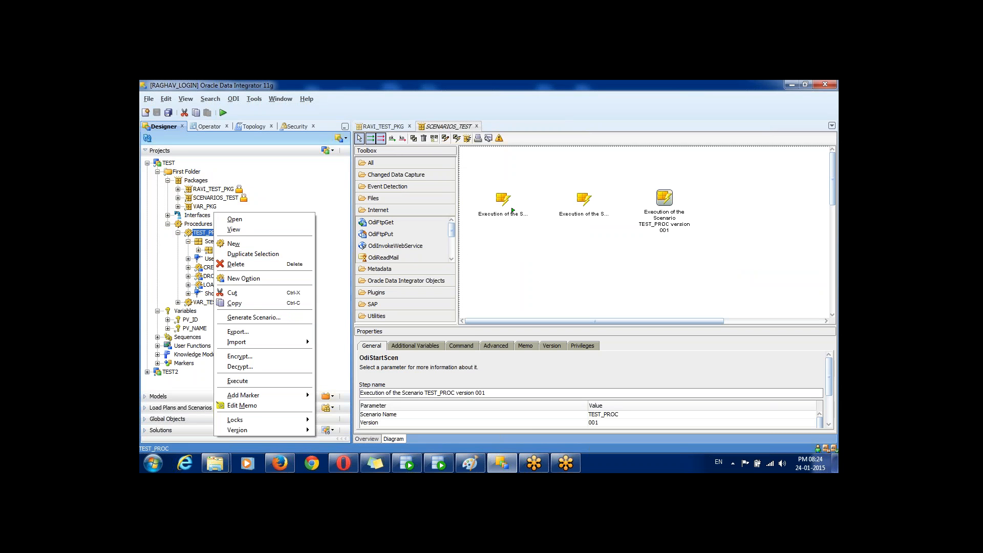
{"action": "left_click", "coordinate": [199, 250]}
{"action": "right_click", "coordinate": [221, 248]}
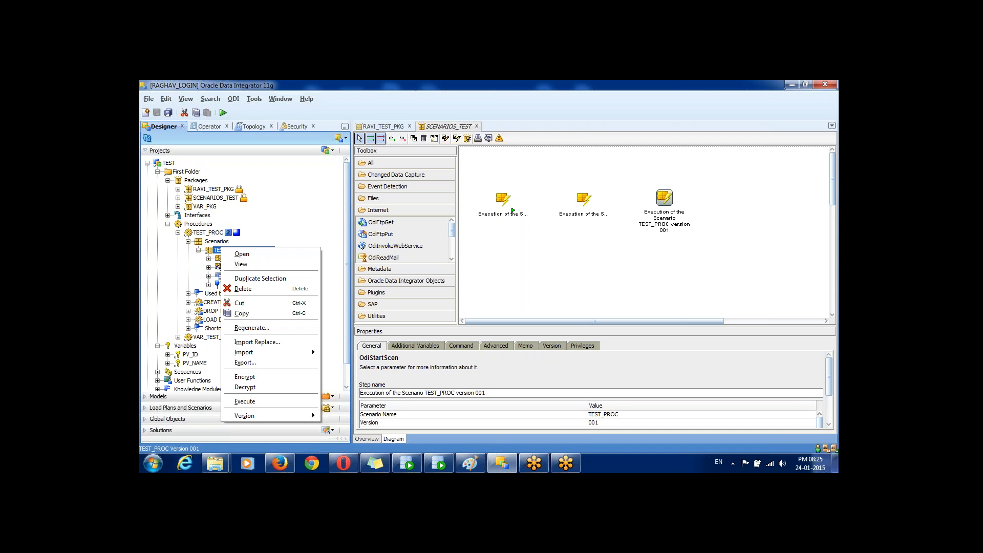
{"action": "right_click", "coordinate": [214, 232]}
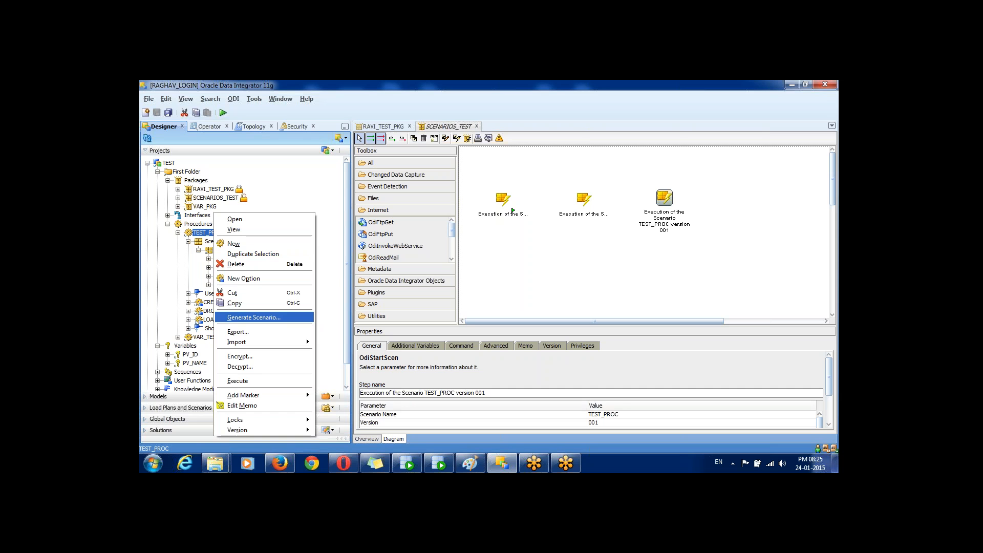
{"action": "key", "text": "Escape"}
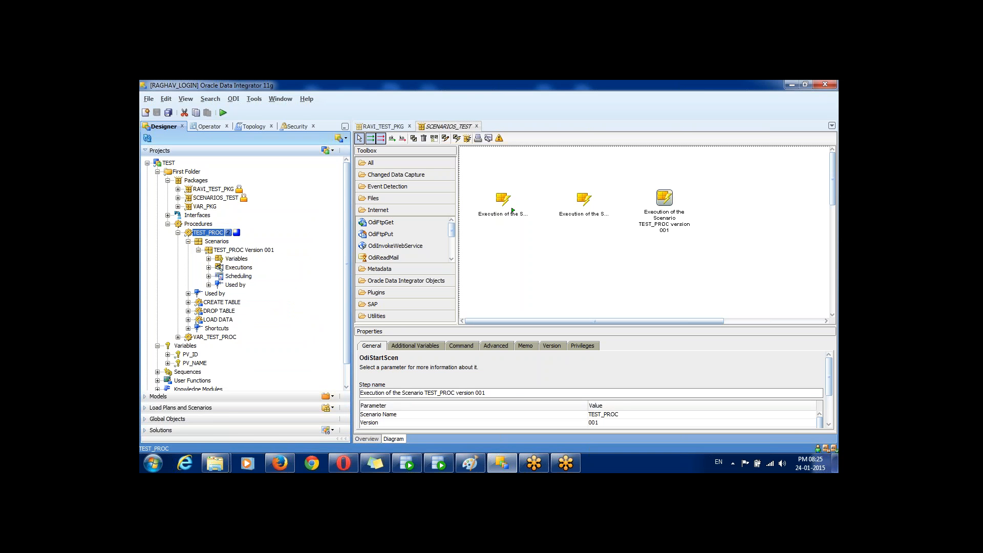
Step: Link JOINS_INTF to SAMPLE_EMP_INTF to TEST_PROC with ok links, then enlarge the Properties panel
{"action": "left_click", "coordinate": [392, 139]}
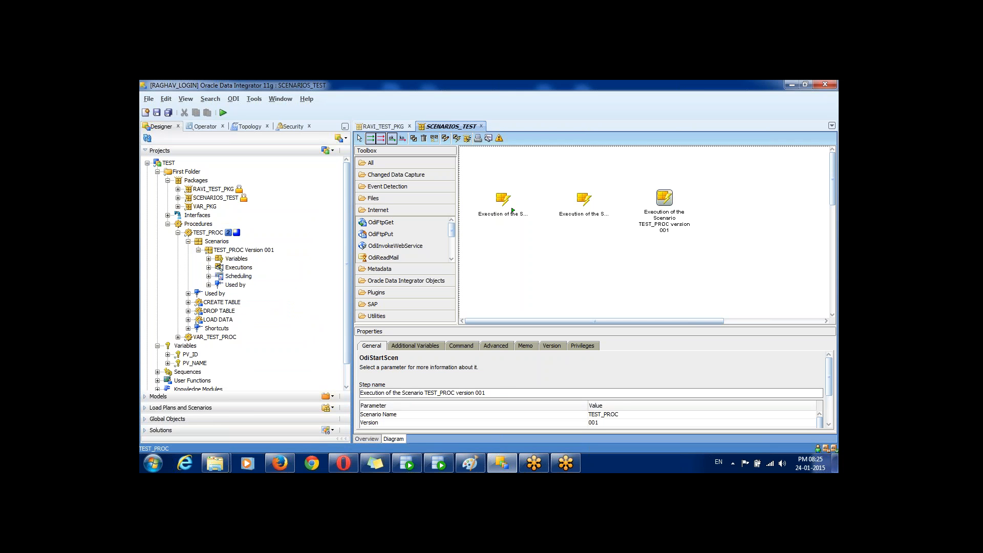
{"action": "left_click_drag", "start_coordinate": [513, 210], "coordinate": [664, 198]}
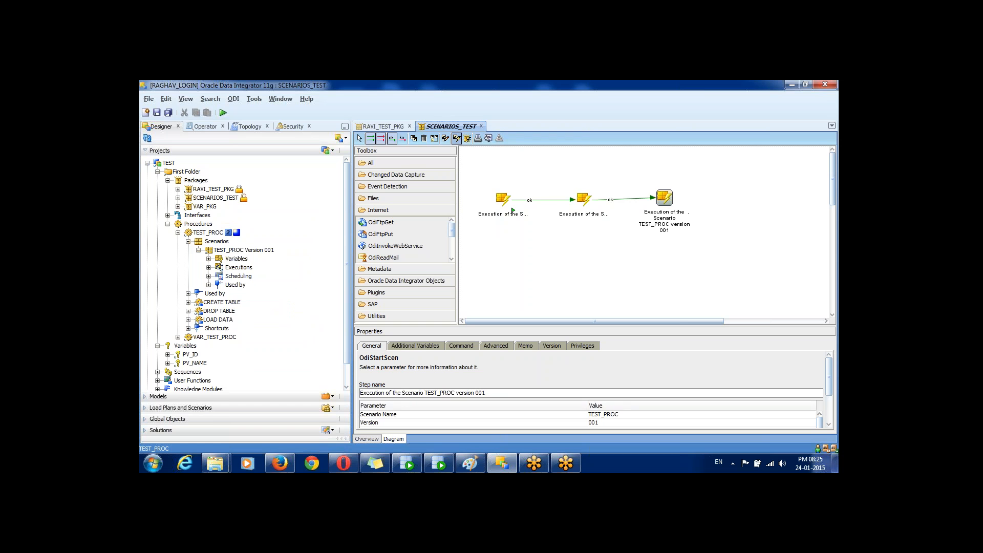
{"action": "left_click", "coordinate": [360, 138]}
{"action": "left_click_drag", "start_coordinate": [829, 377], "coordinate": [829, 403]}
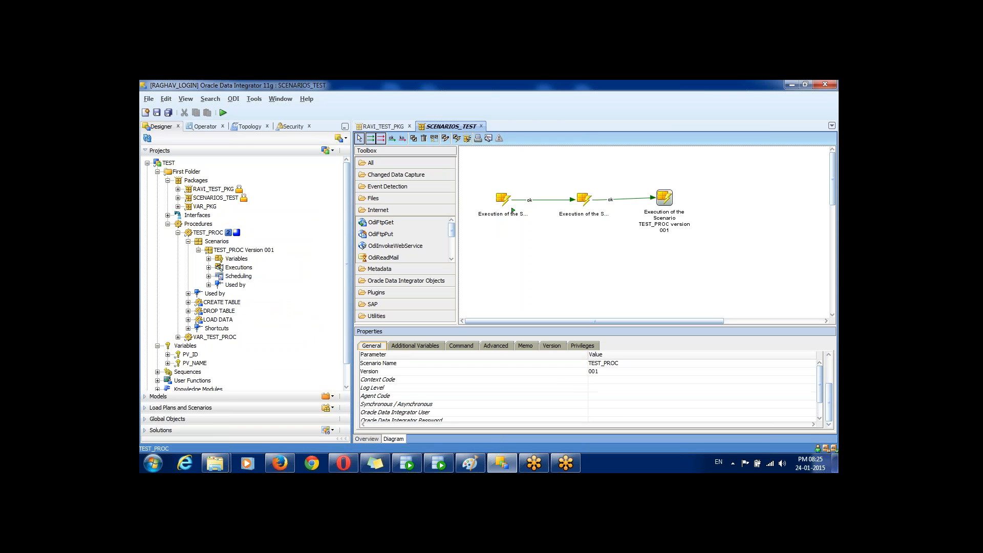
{"action": "left_click_drag", "start_coordinate": [665, 326], "coordinate": [666, 313]}
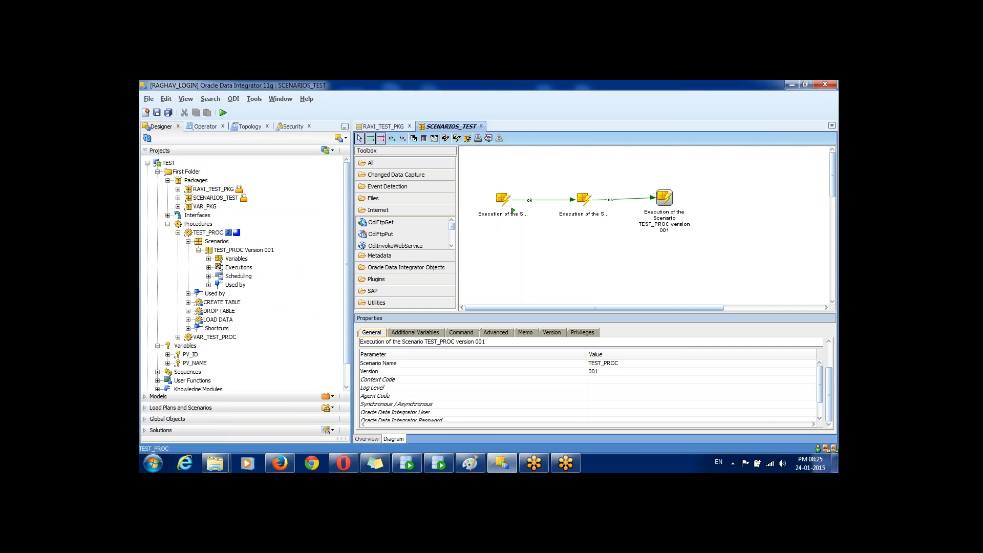
Step: Open the Synchronous / Asynchronous setting for JOINS_INTF and SAMPLE_EMP_INTF, leaving them in Synchronous Mode
{"action": "left_click", "coordinate": [513, 210]}
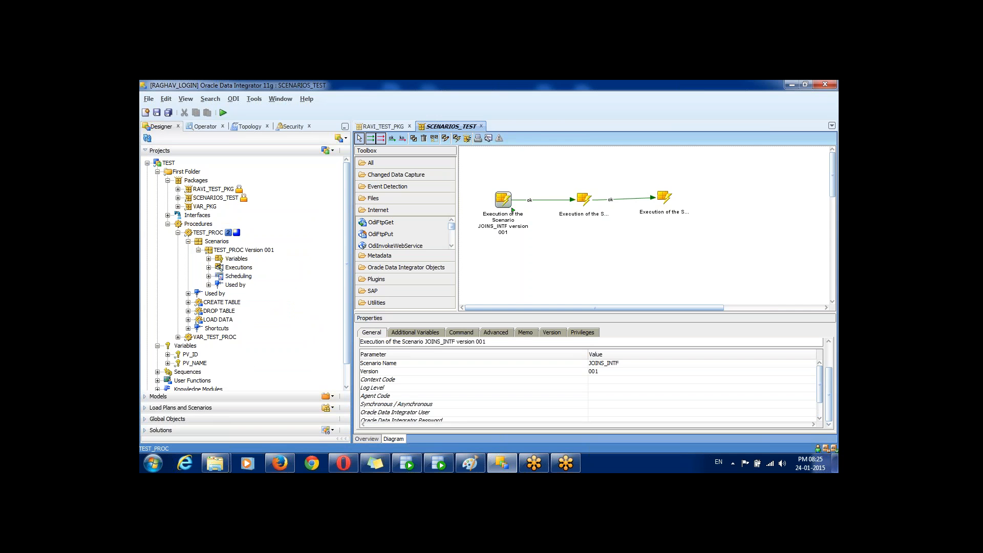
{"action": "left_click", "coordinate": [410, 404]}
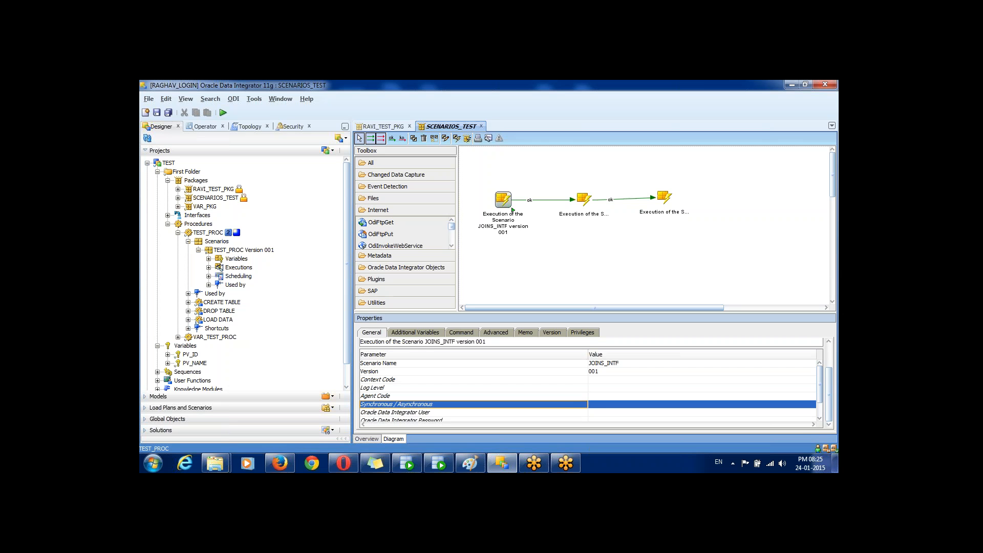
{"action": "left_click", "coordinate": [635, 404]}
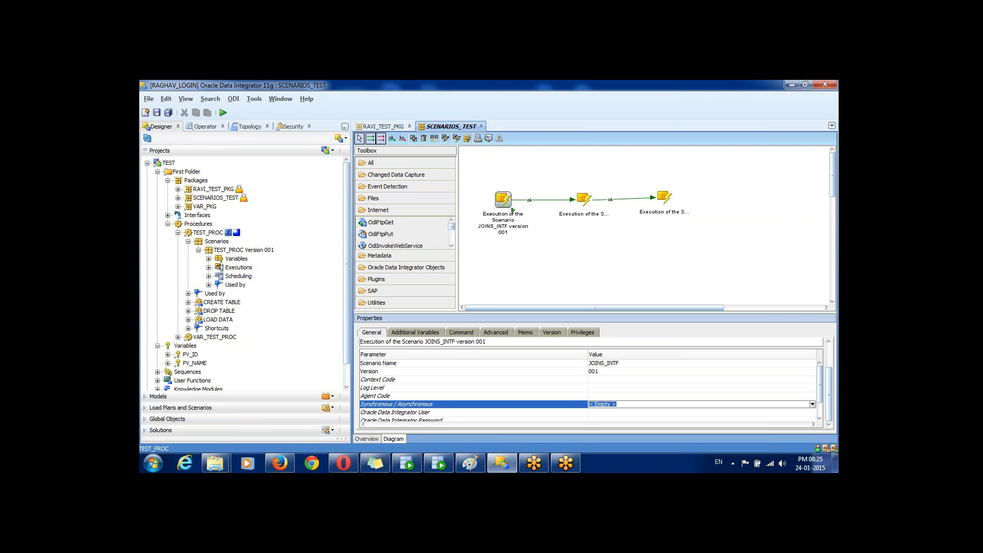
{"action": "left_click", "coordinate": [812, 404]}
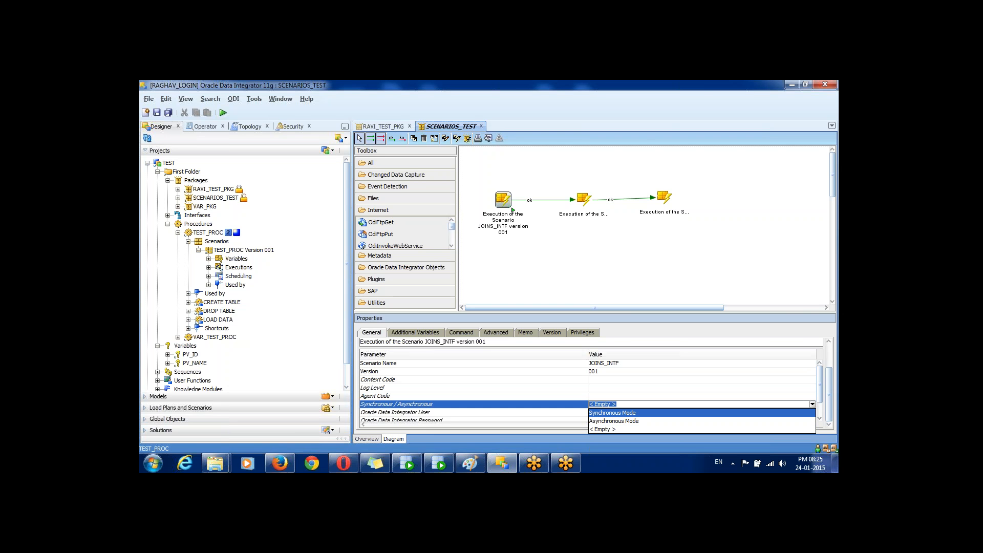
{"action": "left_click", "coordinate": [612, 412]}
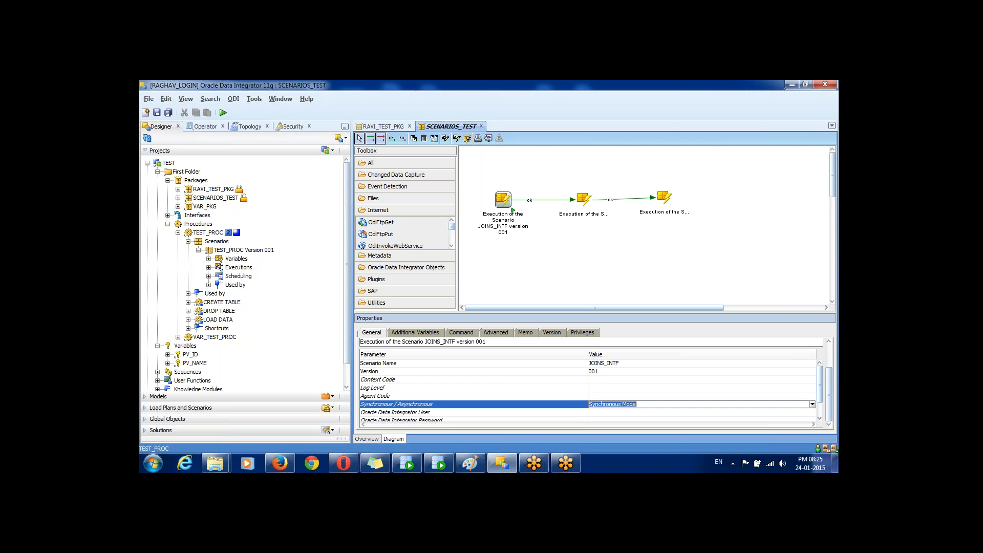
{"action": "left_click", "coordinate": [474, 404]}
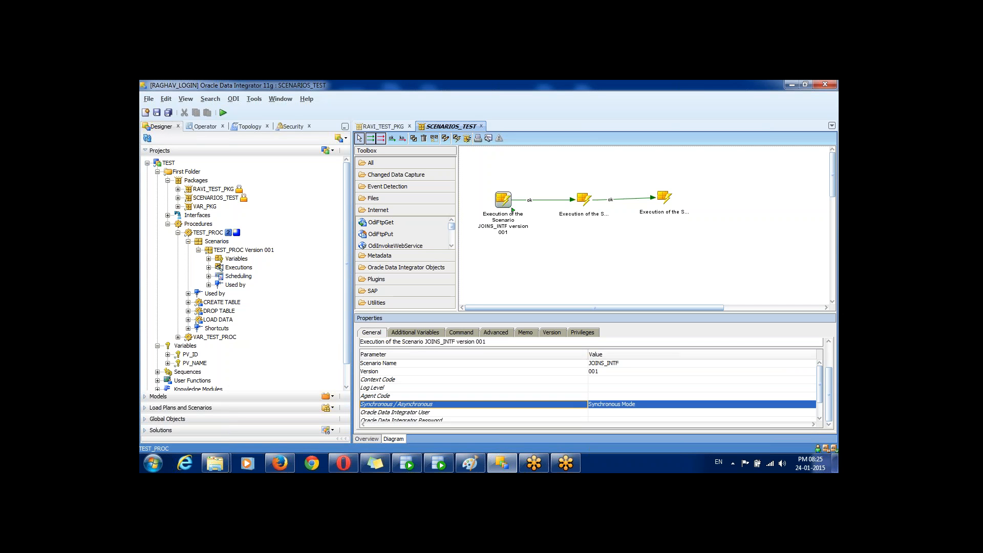
{"action": "left_click", "coordinate": [584, 199]}
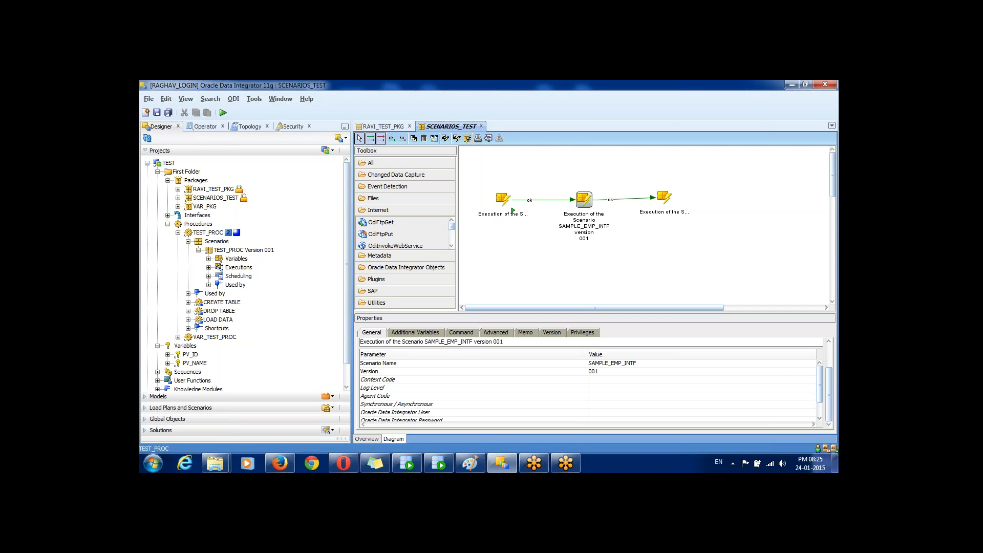
{"action": "left_click", "coordinate": [473, 404]}
{"action": "left_click", "coordinate": [812, 404]}
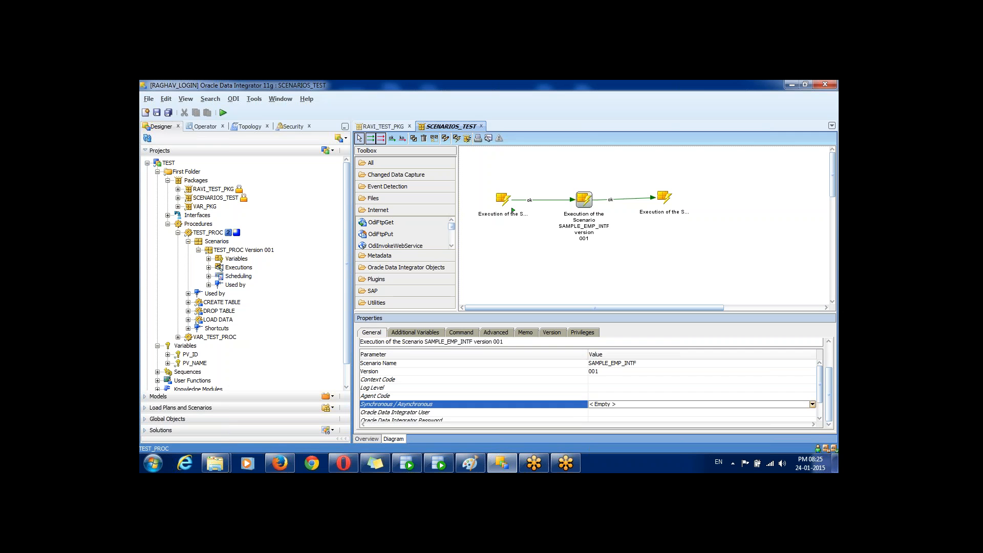
{"action": "left_click", "coordinate": [812, 405]}
{"action": "key", "text": "Return"}
Step: Set the TEST_PROC step to Asynchronous Mode
{"action": "left_click", "coordinate": [664, 198]}
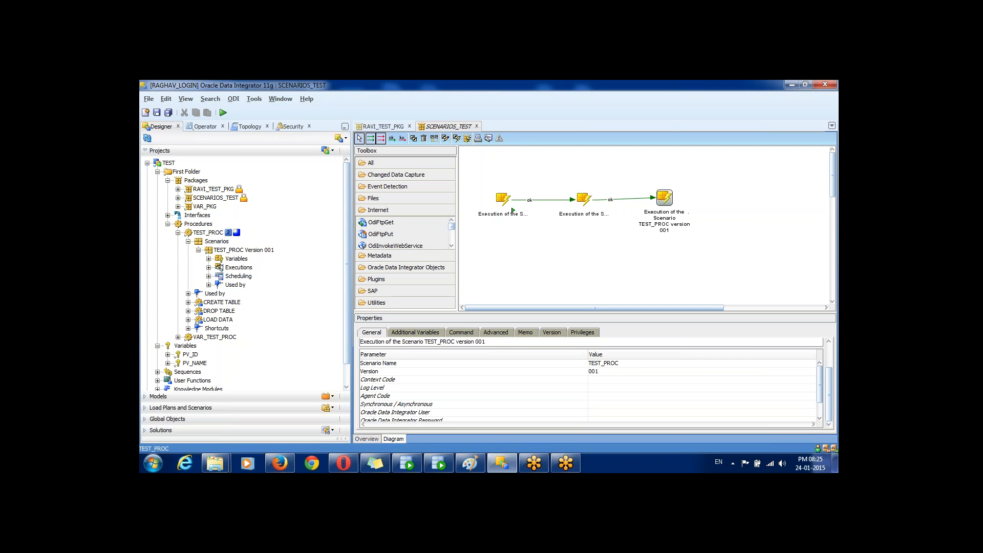
{"action": "left_click", "coordinate": [451, 404]}
{"action": "left_click", "coordinate": [666, 404]}
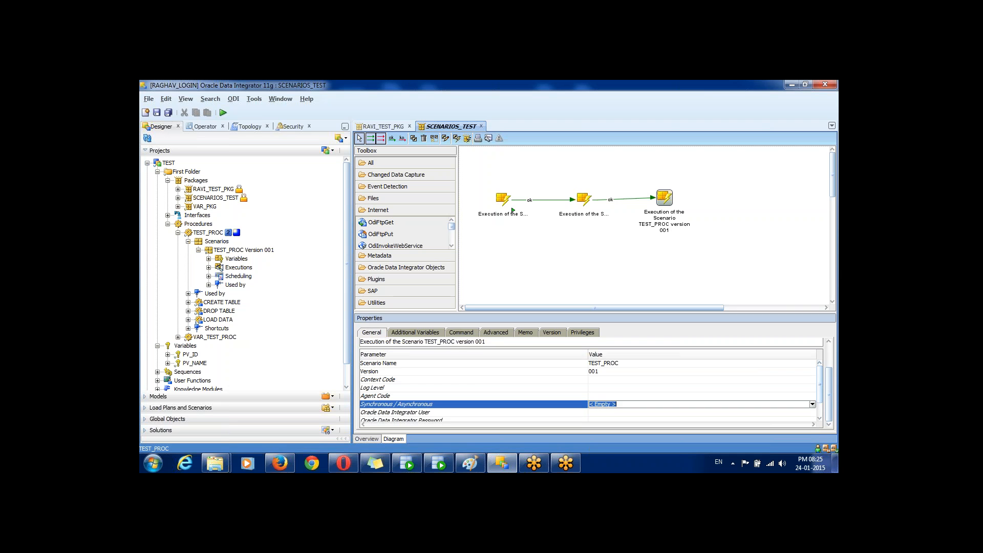
{"action": "left_click", "coordinate": [812, 404]}
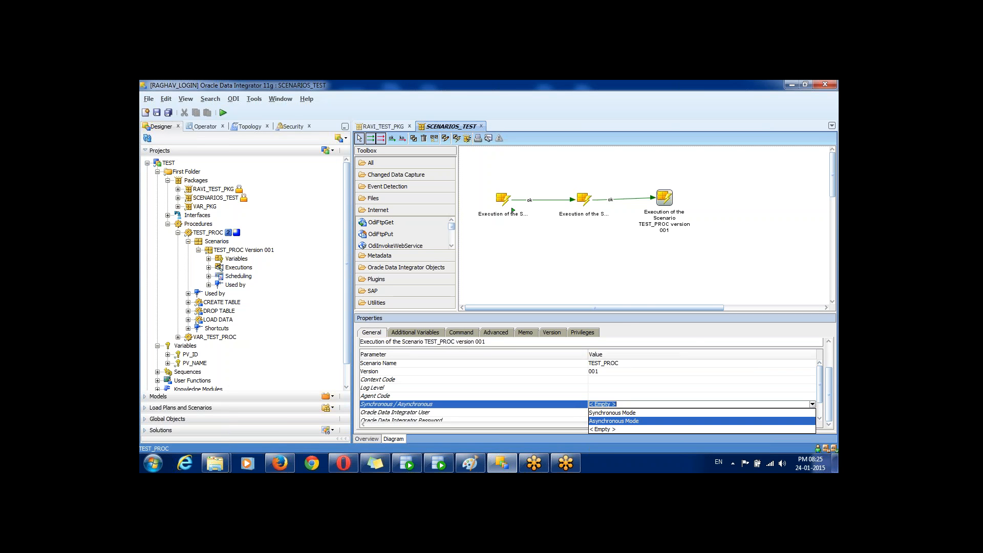
{"action": "key", "text": "Return"}
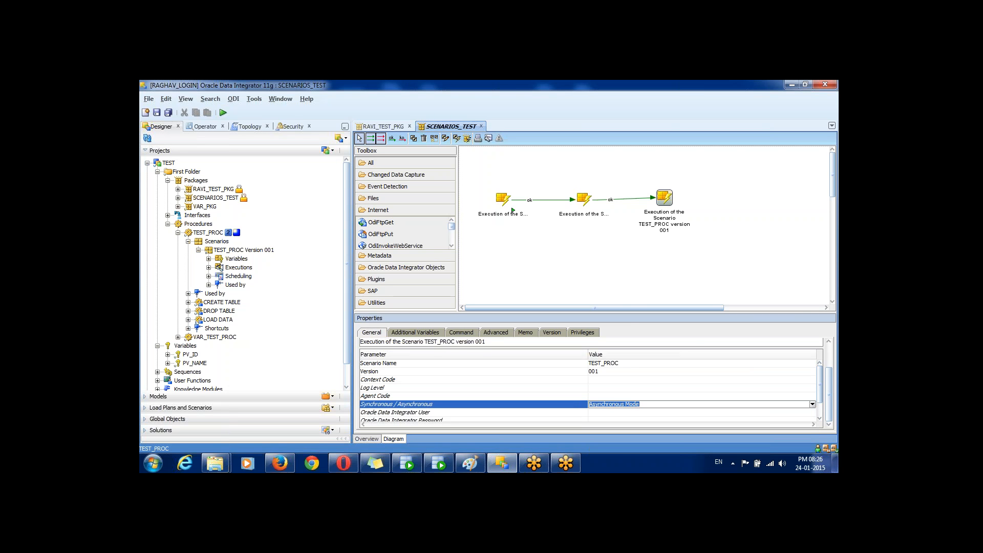
{"action": "left_click", "coordinate": [460, 405]}
Step: Switch the SAMPLE_EMP_INTF and JOINS_INTF steps to Asynchronous Mode
{"action": "left_click", "coordinate": [584, 199]}
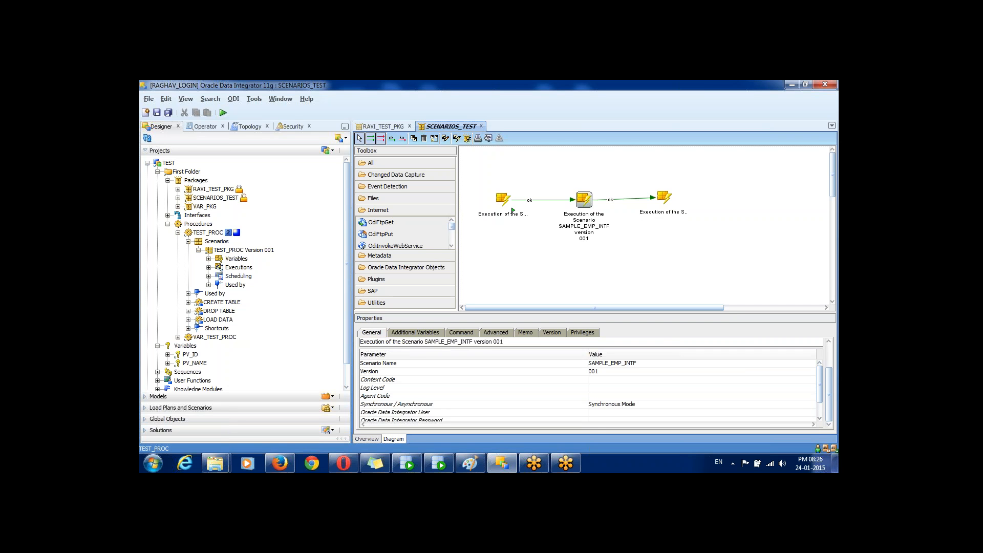
{"action": "left_click", "coordinate": [812, 404]}
{"action": "left_click", "coordinate": [813, 404]}
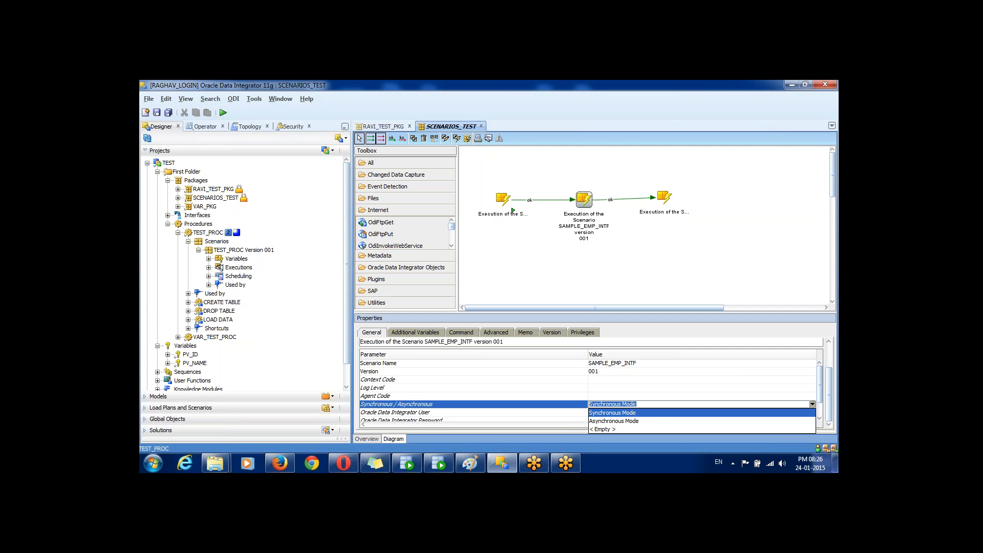
{"action": "left_click", "coordinate": [702, 421]}
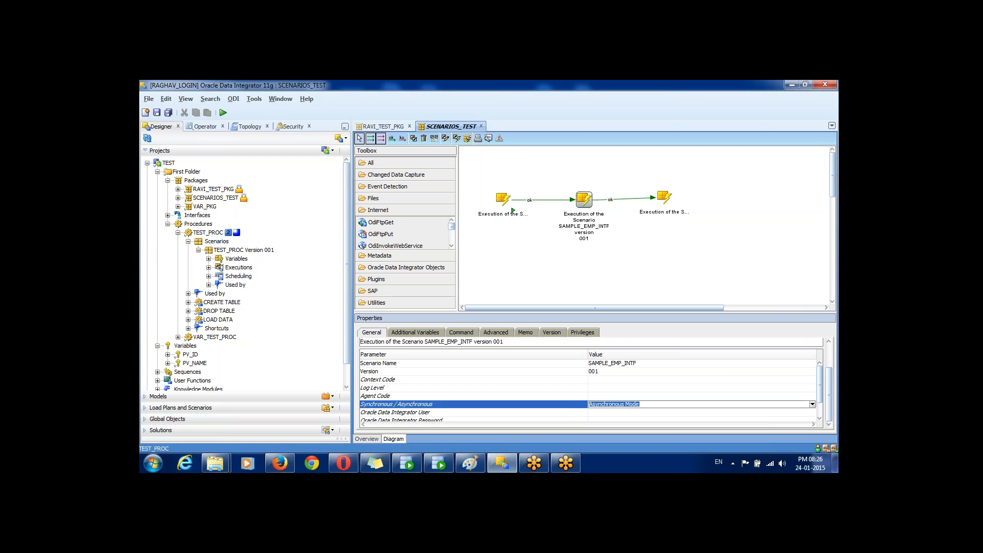
{"action": "left_click", "coordinate": [502, 404]}
{"action": "left_click", "coordinate": [513, 211]}
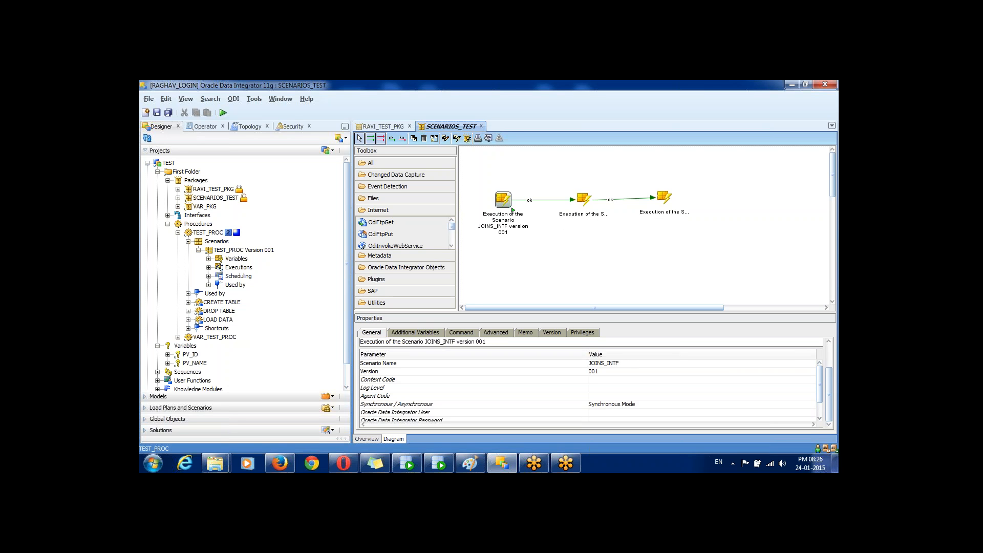
{"action": "left_click", "coordinate": [612, 404]}
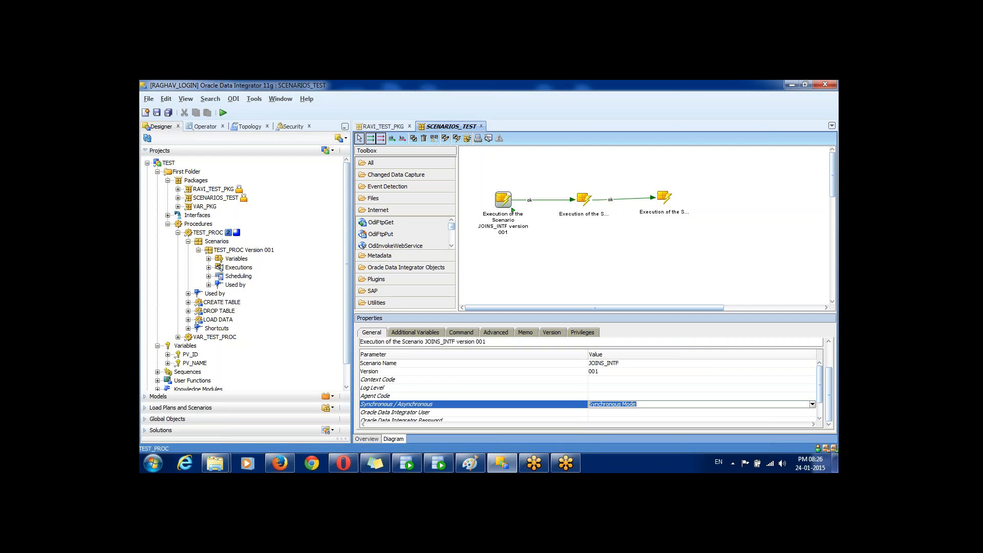
{"action": "left_click", "coordinate": [812, 404]}
{"action": "left_click", "coordinate": [640, 420]}
{"action": "left_click", "coordinate": [474, 405]}
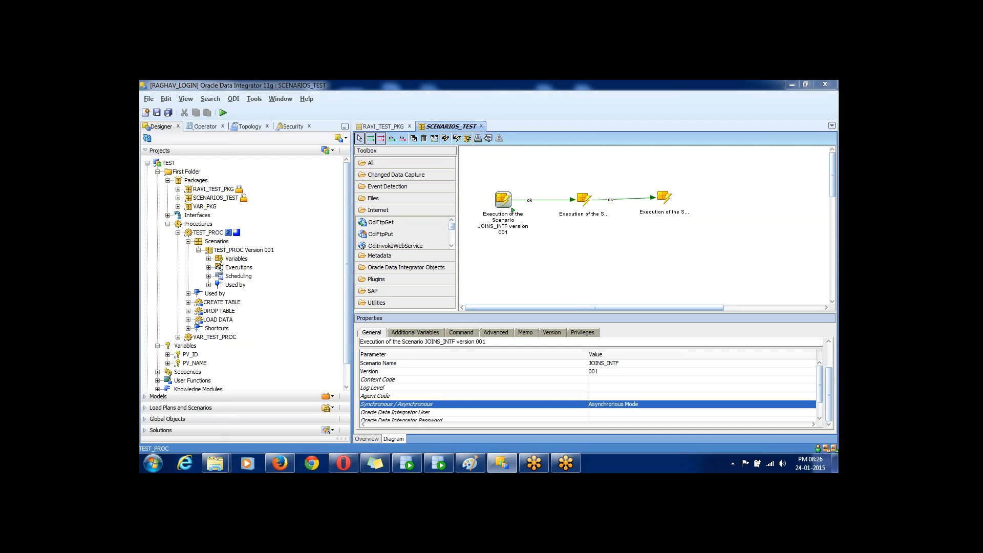
Step: Review the ok-linked SCENARIOS_TEST diagram and JOINS_INTF's Asynchronous Mode property
{"action": "mouse_move", "coordinate": [602, 389]}
{"action": "left_mouse_down"}
{"action": "mouse_move", "coordinate": [572, 407]}
{"action": "mouse_move", "coordinate": [622, 420]}
{"action": "mouse_move", "coordinate": [652, 400]}
{"action": "mouse_move", "coordinate": [608, 393]}
{"action": "mouse_move", "coordinate": [632, 379]}
{"action": "left_mouse_up"}
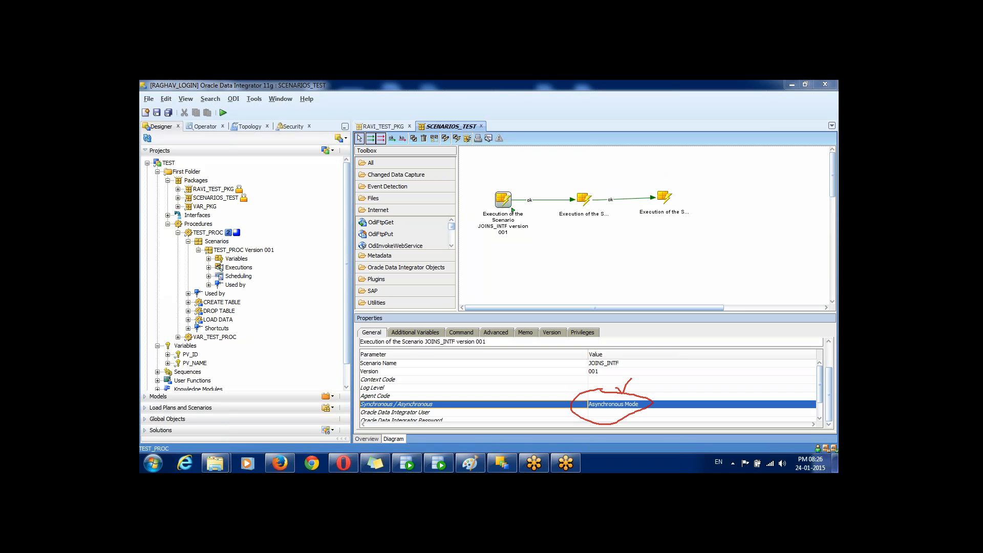
{"action": "left_click_drag", "start_coordinate": [500, 165], "coordinate": [521, 144]}
{"action": "left_click_drag", "start_coordinate": [574, 172], "coordinate": [591, 149]}
{"action": "left_click_drag", "start_coordinate": [645, 173], "coordinate": [664, 173]}
{"action": "mouse_move", "coordinate": [516, 192]}
{"action": "left_mouse_down"}
{"action": "mouse_move", "coordinate": [558, 187]}
{"action": "mouse_move", "coordinate": [553, 198]}
{"action": "mouse_move", "coordinate": [633, 185]}
{"action": "mouse_move", "coordinate": [628, 210]}
{"action": "left_mouse_up"}
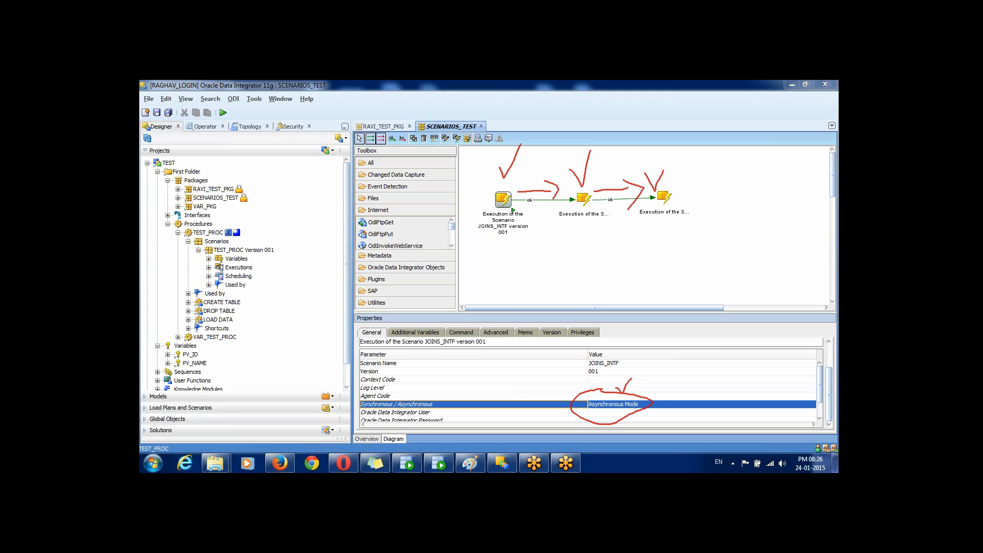
{"action": "mouse_move", "coordinate": [521, 185]}
{"action": "left_mouse_down"}
{"action": "mouse_move", "coordinate": [494, 186]}
{"action": "mouse_move", "coordinate": [543, 233]}
{"action": "mouse_move", "coordinate": [532, 193]}
{"action": "left_mouse_up"}
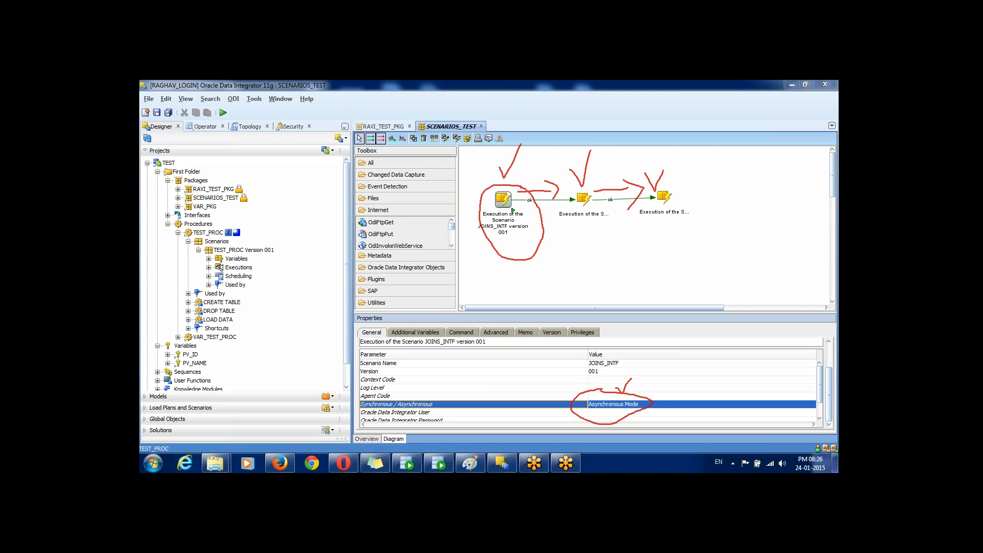
{"action": "mouse_move", "coordinate": [417, 122]}
{"action": "left_mouse_down"}
{"action": "mouse_move", "coordinate": [485, 153]}
{"action": "mouse_move", "coordinate": [514, 129]}
{"action": "mouse_move", "coordinate": [423, 112]}
{"action": "left_mouse_up"}
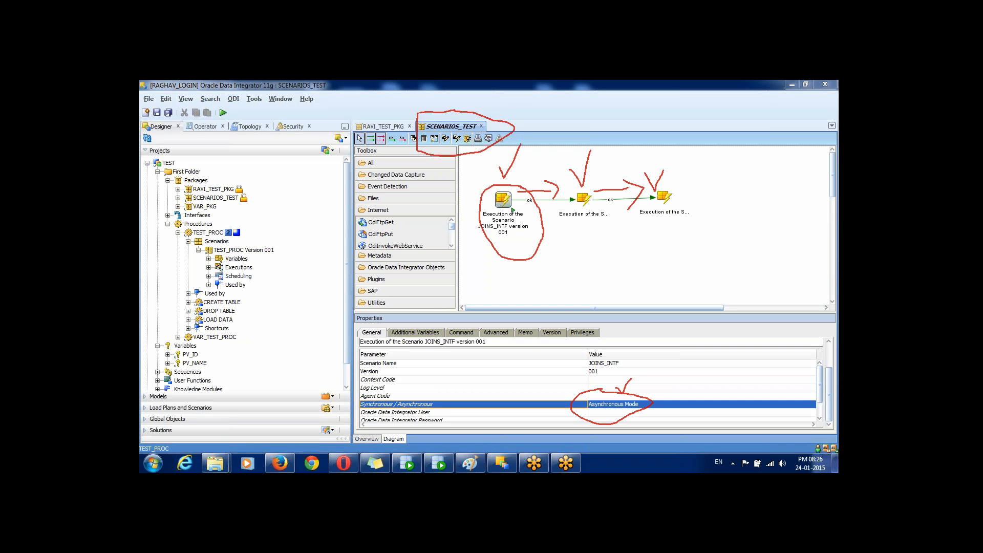
{"action": "mouse_move", "coordinate": [622, 202]}
{"action": "left_mouse_down"}
{"action": "mouse_move", "coordinate": [584, 187]}
{"action": "mouse_move", "coordinate": [560, 220]}
{"action": "mouse_move", "coordinate": [633, 190]}
{"action": "left_mouse_up"}
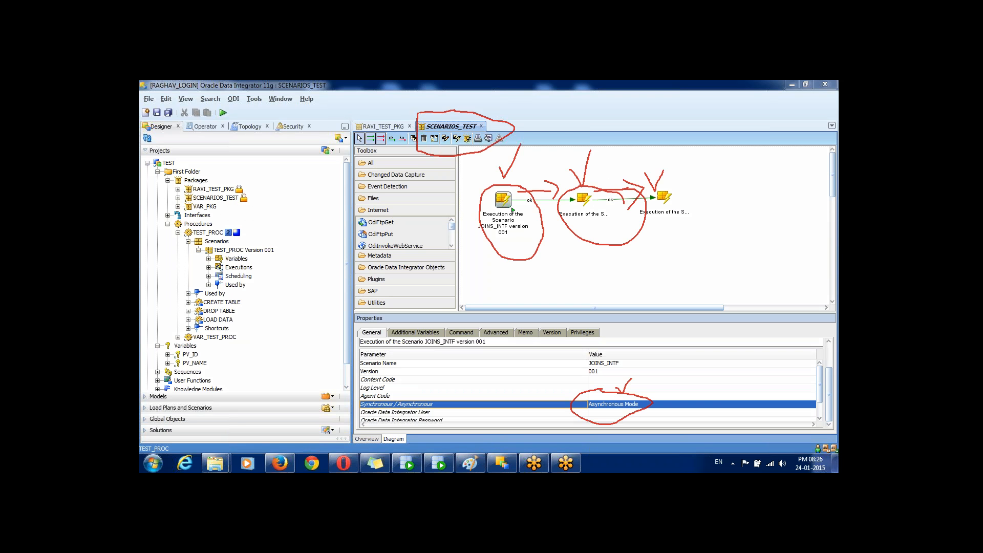
{"action": "mouse_move", "coordinate": [209, 181]}
{"action": "left_mouse_down"}
{"action": "mouse_move", "coordinate": [218, 188]}
{"action": "mouse_move", "coordinate": [230, 172]}
{"action": "left_mouse_up"}
{"action": "mouse_move", "coordinate": [514, 170]}
{"action": "left_mouse_down"}
{"action": "mouse_move", "coordinate": [523, 183]}
{"action": "mouse_move", "coordinate": [549, 149]}
{"action": "left_mouse_up"}
{"action": "mouse_move", "coordinate": [607, 168]}
{"action": "left_mouse_down"}
{"action": "mouse_move", "coordinate": [616, 180]}
{"action": "mouse_move", "coordinate": [640, 154]}
{"action": "mouse_move", "coordinate": [683, 183]}
{"action": "mouse_move", "coordinate": [697, 169]}
{"action": "left_mouse_up"}
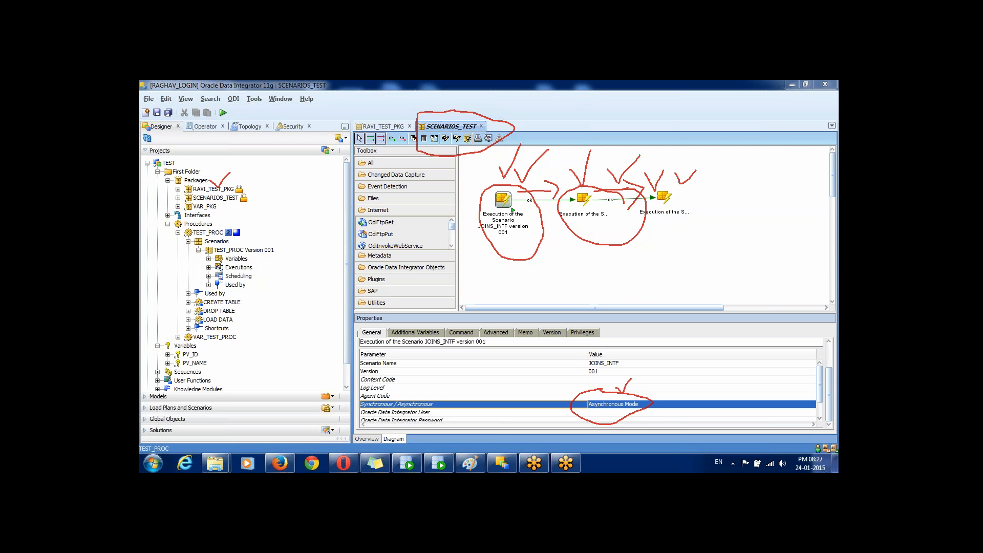
{"action": "key", "text": "Escape"}
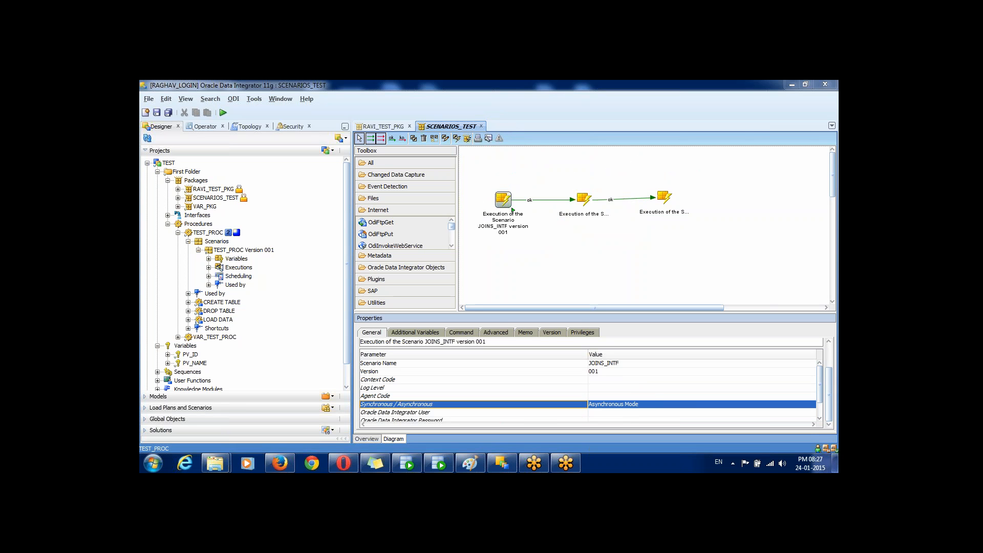
Step: Save and run SCENARIOS_TEST, then refresh Operator to list its JOINS_INTF, SAMPLE_EMP_INTF and TEST_PROC sessions
{"action": "left_click", "coordinate": [783, 226]}
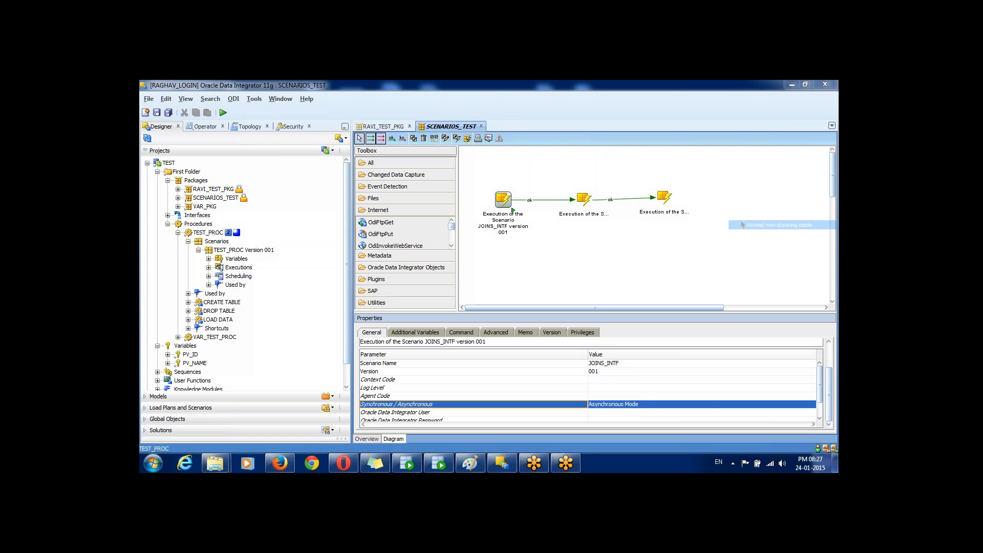
{"action": "left_click", "coordinate": [168, 113]}
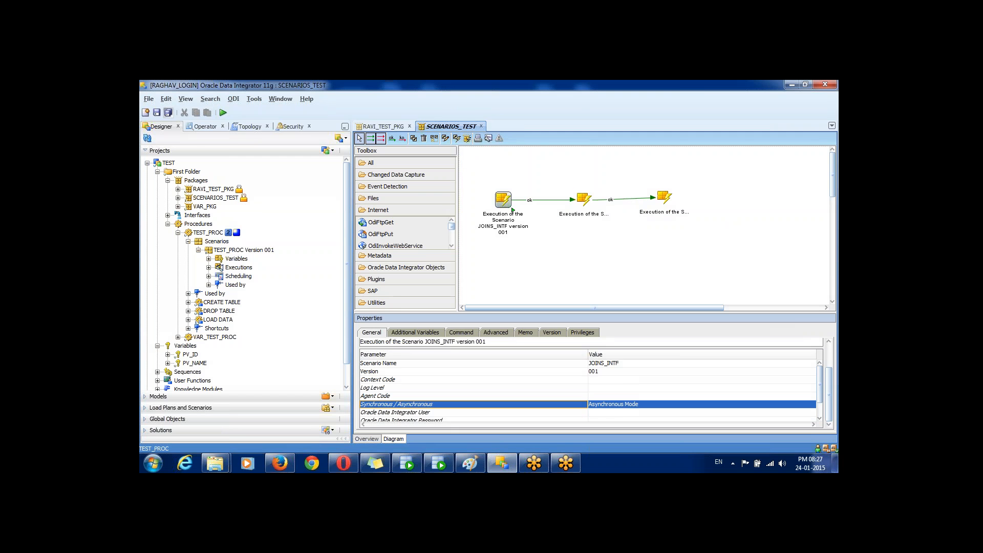
{"action": "left_click", "coordinate": [223, 113]}
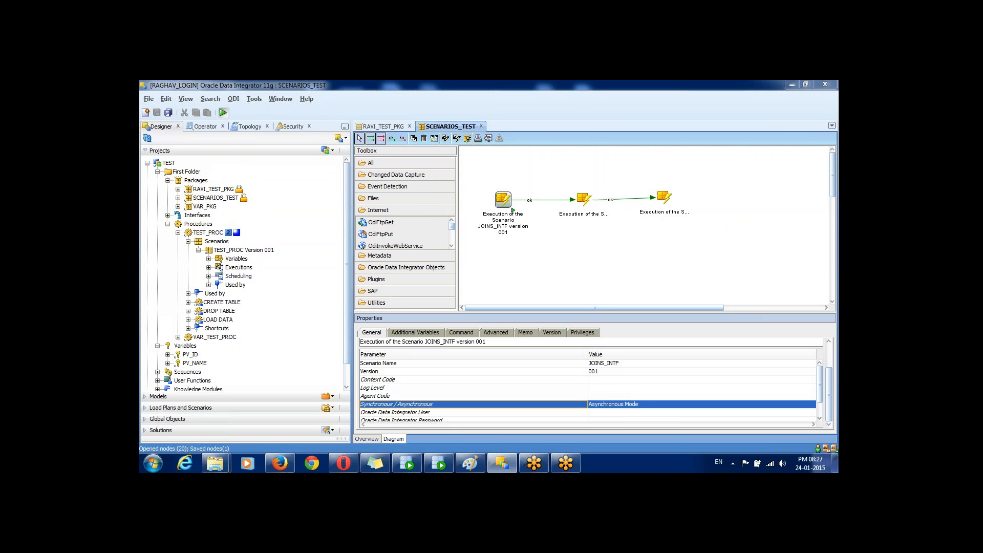
{"action": "key", "text": "Return"}
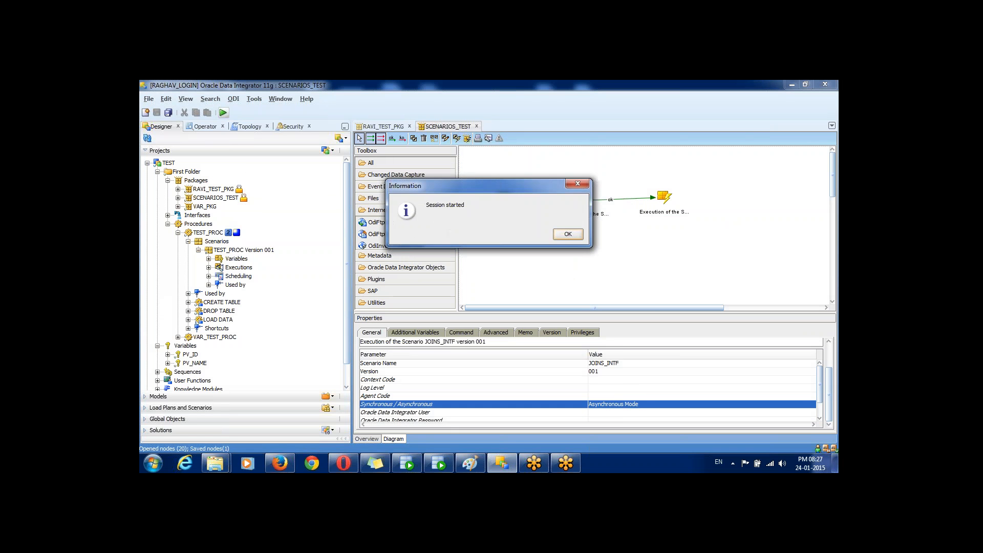
{"action": "key", "text": "Return"}
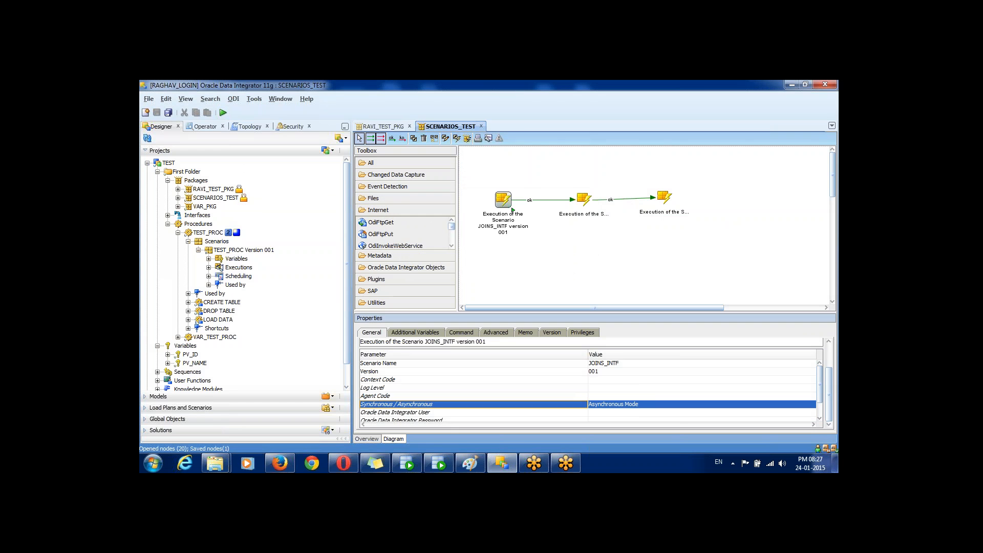
{"action": "left_click", "coordinate": [205, 126]}
{"action": "left_click", "coordinate": [147, 138]}
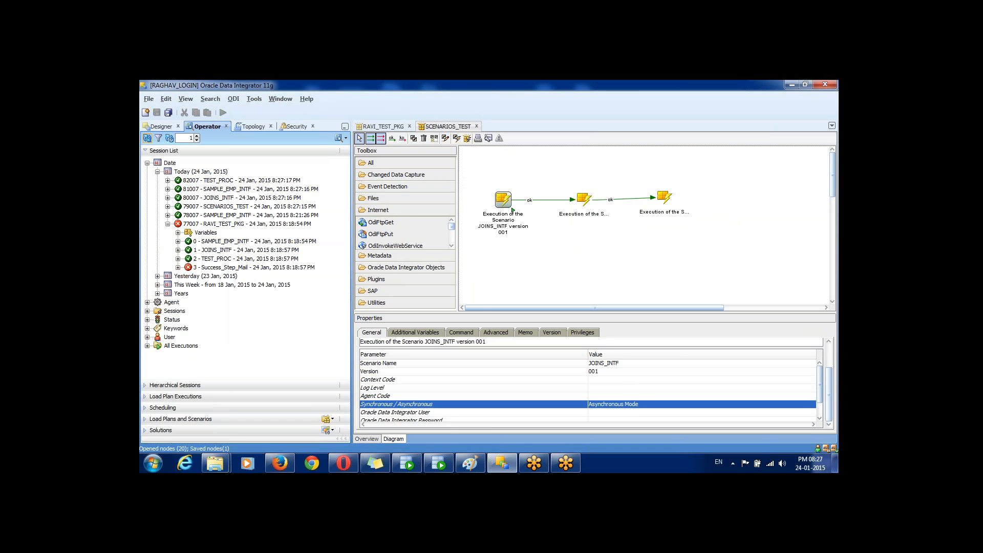
Step: Expand session 79007 SCENARIOS_TEST, widen the Session List, and check its three steps succeeded
{"action": "left_click", "coordinate": [168, 224]}
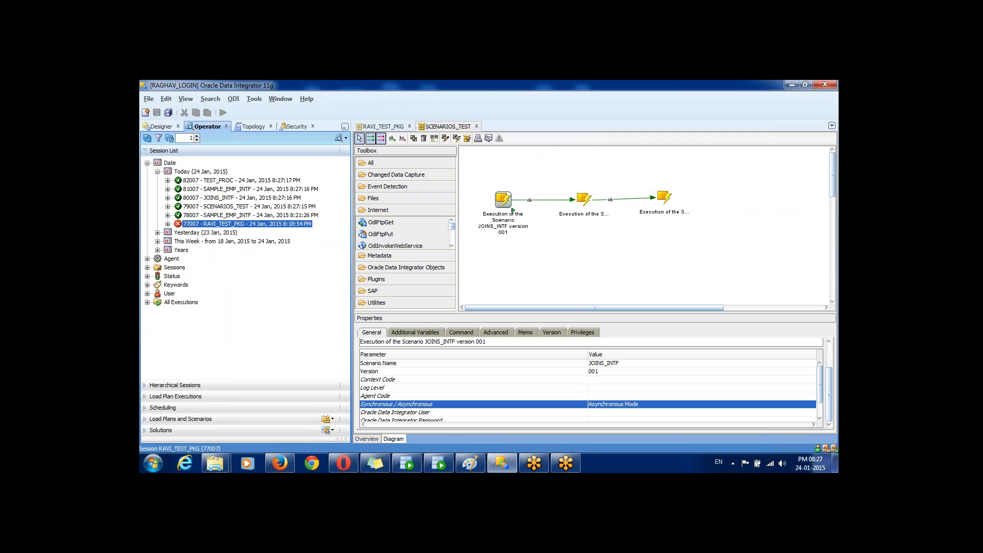
{"action": "left_click", "coordinate": [233, 206]}
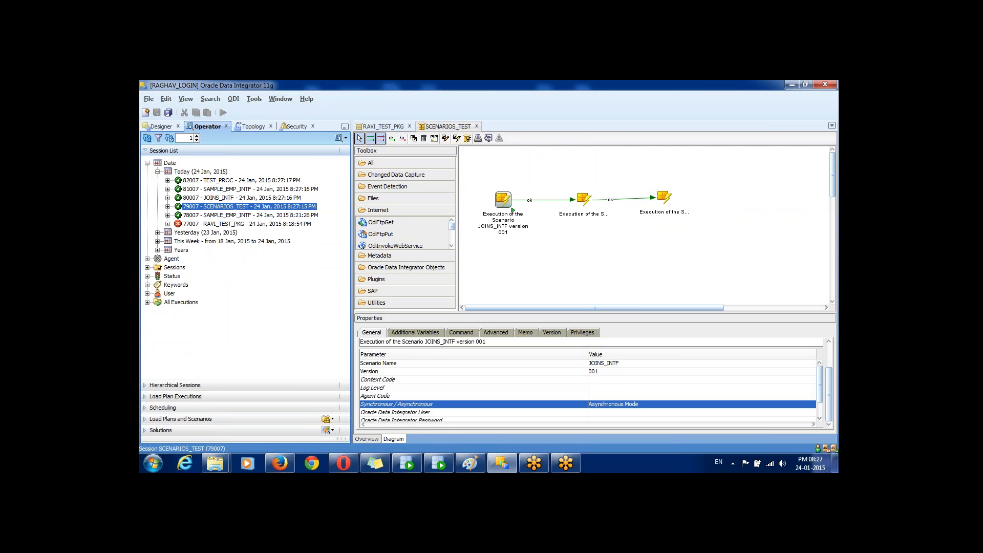
{"action": "left_click", "coordinate": [168, 207]}
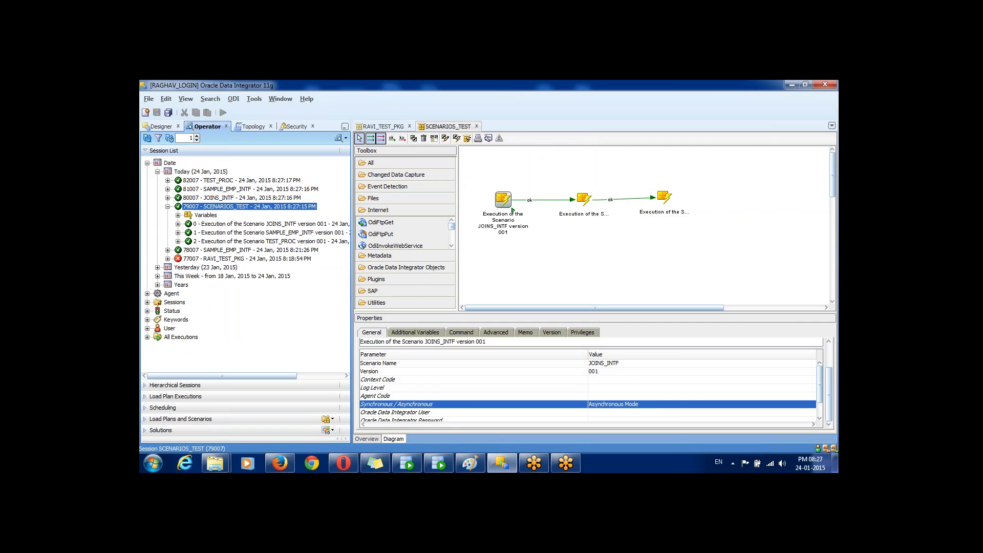
{"action": "left_click", "coordinate": [256, 224]}
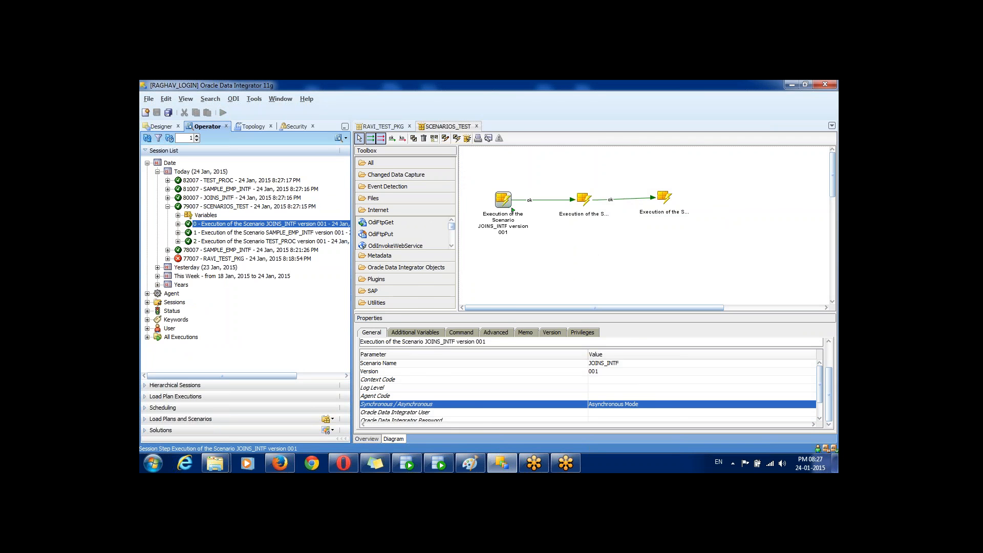
{"action": "left_click_drag", "start_coordinate": [352, 199], "coordinate": [394, 198]}
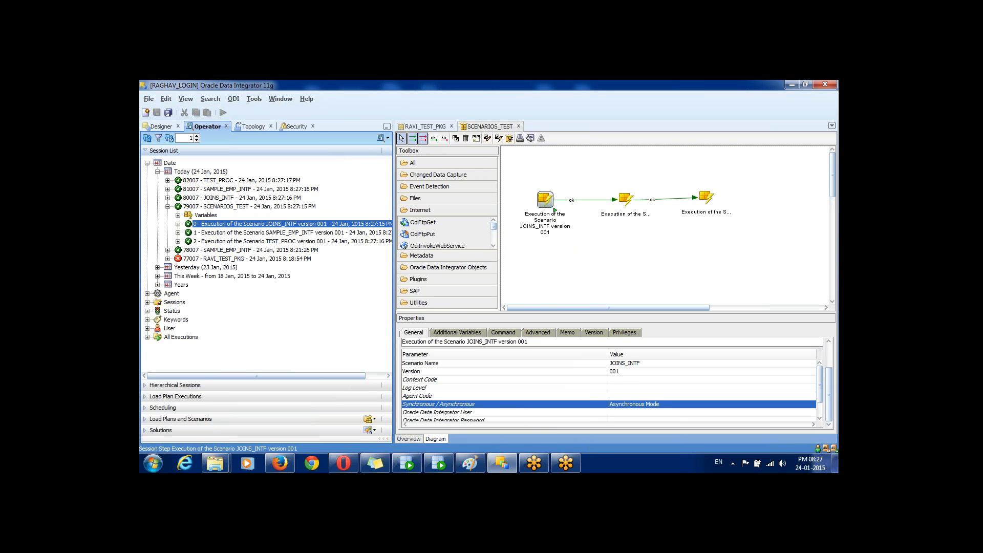
{"action": "left_click_drag", "start_coordinate": [394, 199], "coordinate": [398, 200]}
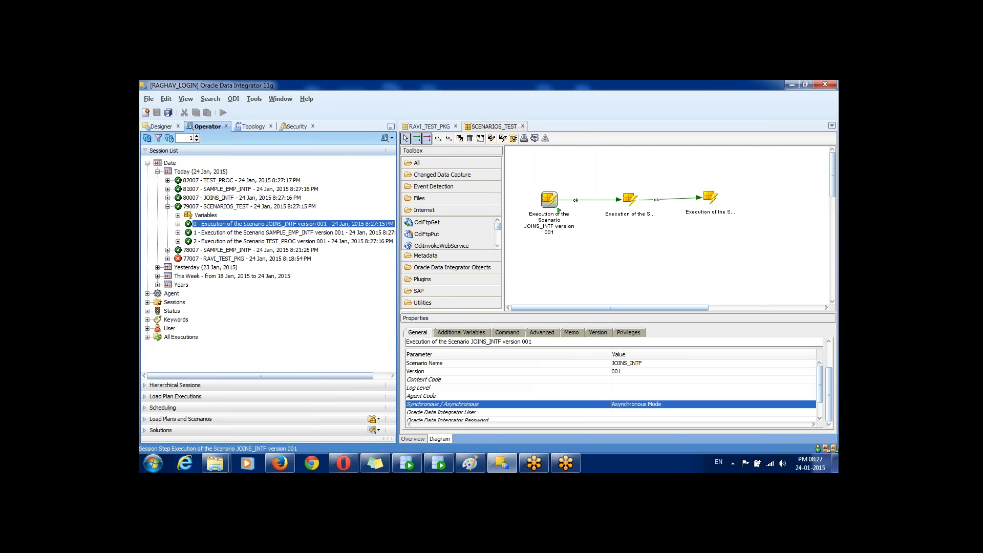
{"action": "left_click_drag", "start_coordinate": [399, 200], "coordinate": [412, 199]}
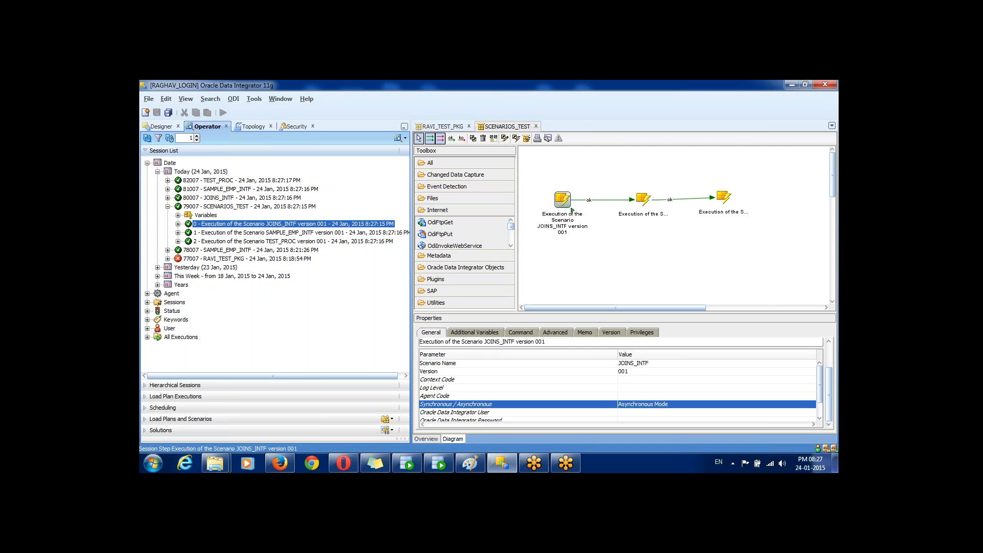
{"action": "key", "text": "Down"}
{"action": "key", "text": "Down"}
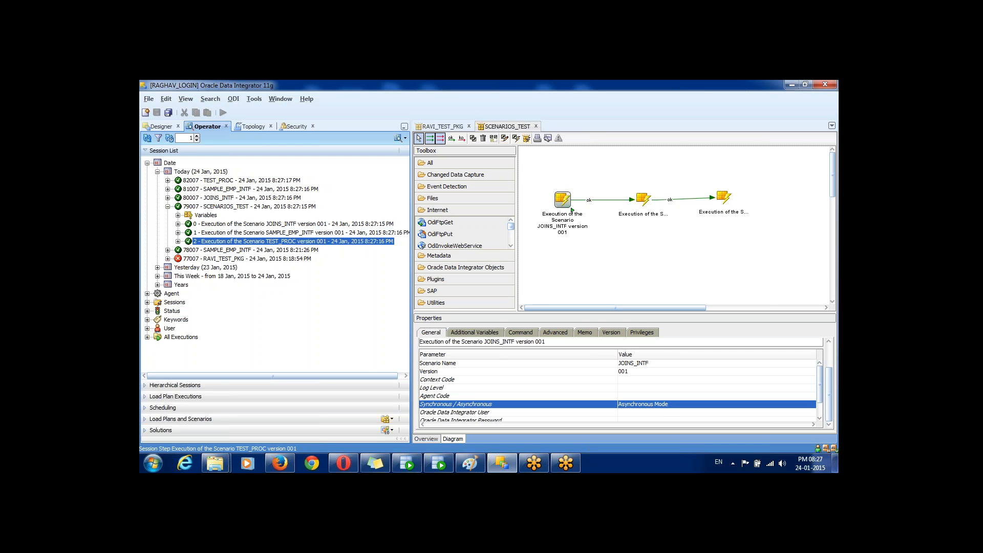
{"action": "left_click", "coordinate": [562, 199]}
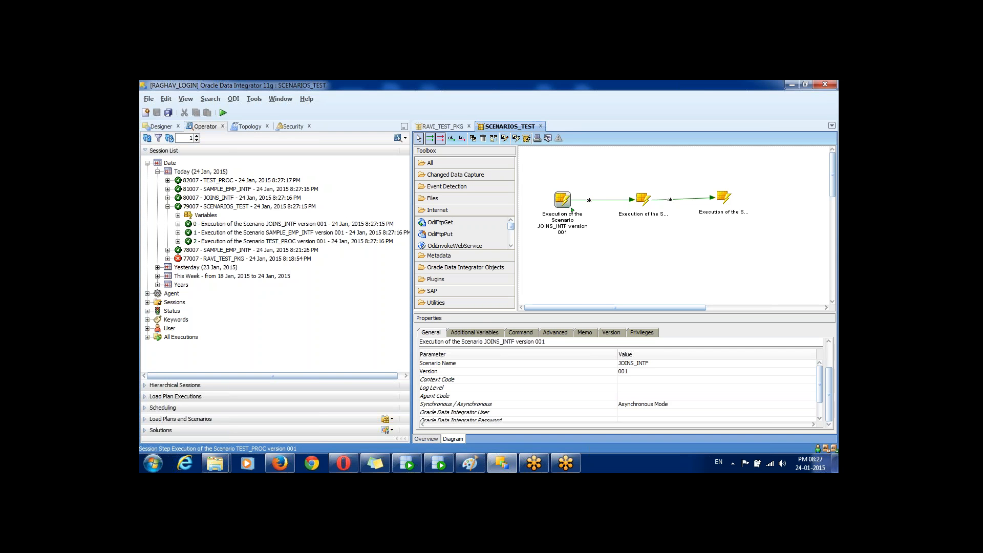
Step: Set the JOINS_INTF step back to Synchronous Mode
{"action": "left_click", "coordinate": [644, 200]}
{"action": "left_click", "coordinate": [724, 197]}
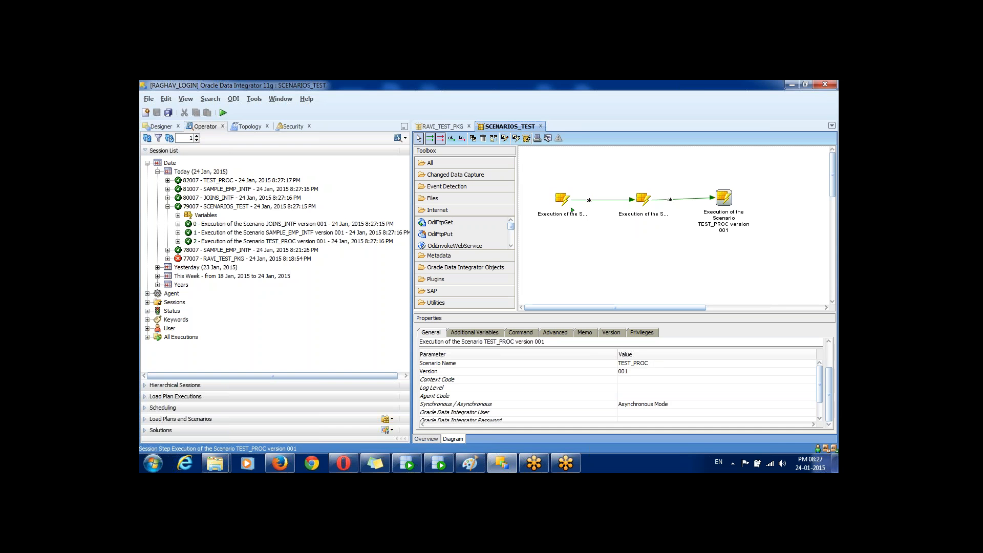
{"action": "left_click", "coordinate": [572, 210]}
{"action": "left_click", "coordinate": [644, 404]}
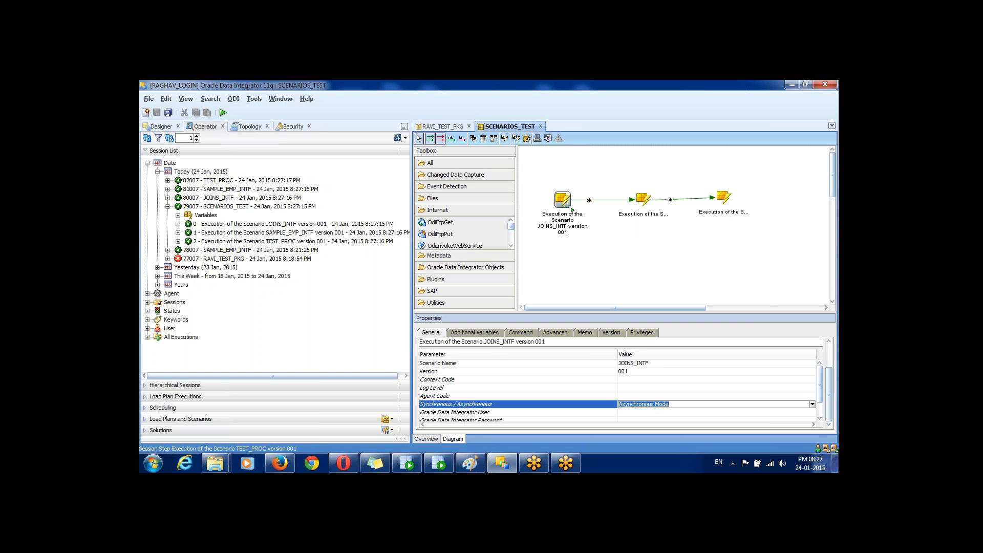
{"action": "left_click", "coordinate": [813, 404]}
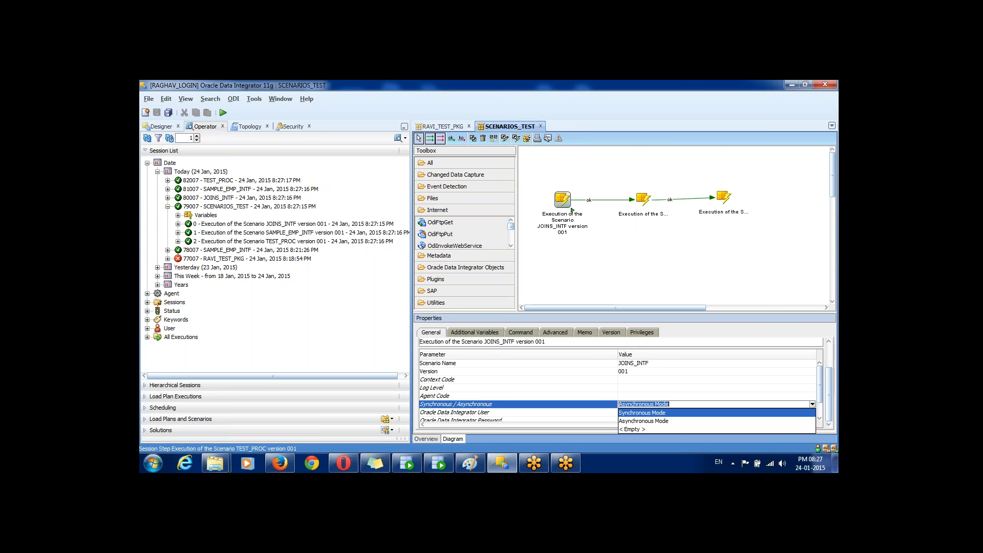
{"action": "left_click", "coordinate": [642, 413]}
{"action": "left_click", "coordinate": [518, 404]}
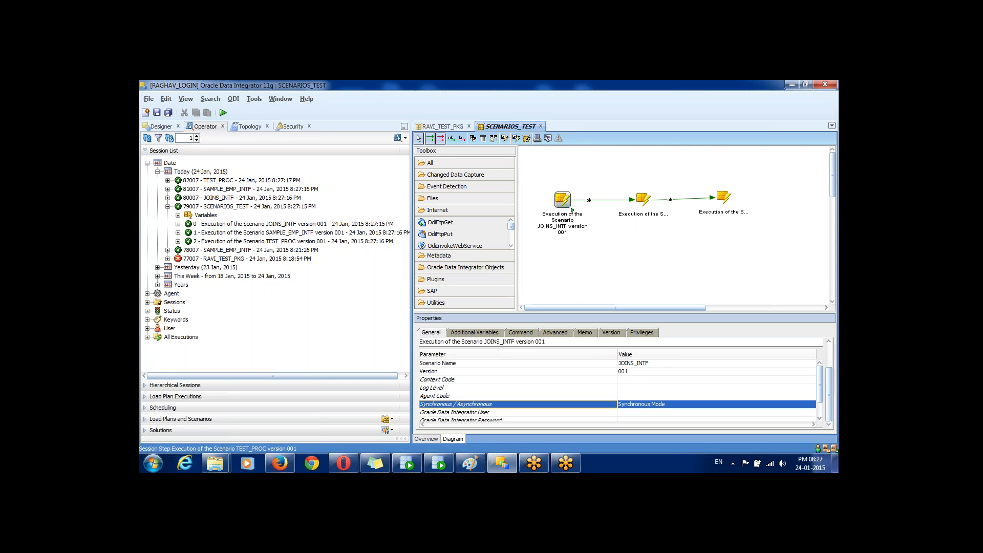
Step: Set the SAMPLE_EMP_INTF and TEST_PROC steps to Synchronous Mode
{"action": "left_click", "coordinate": [643, 199]}
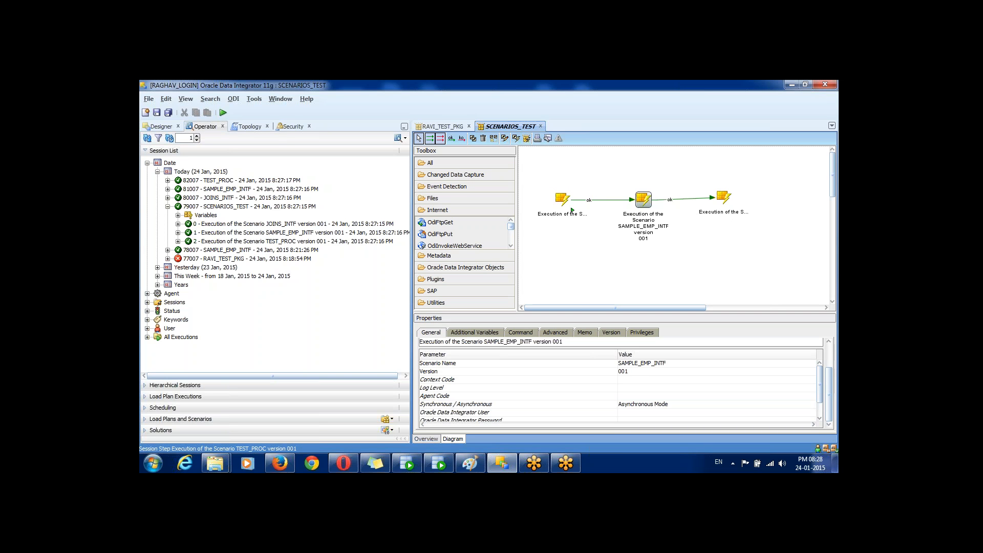
{"action": "left_click", "coordinate": [643, 404]}
{"action": "left_click", "coordinate": [813, 404]}
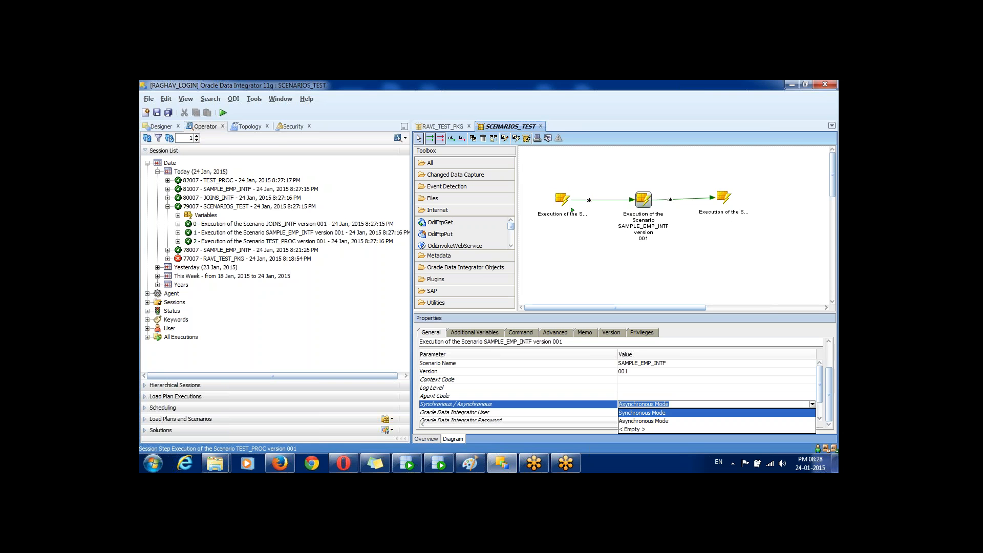
{"action": "left_click", "coordinate": [665, 412]}
{"action": "left_click", "coordinate": [518, 404]}
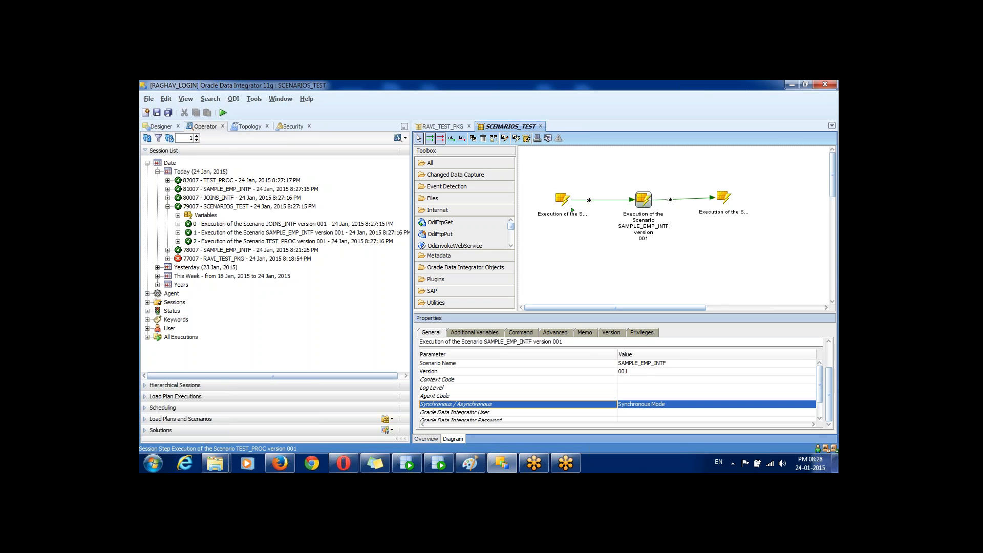
{"action": "left_click", "coordinate": [724, 198]}
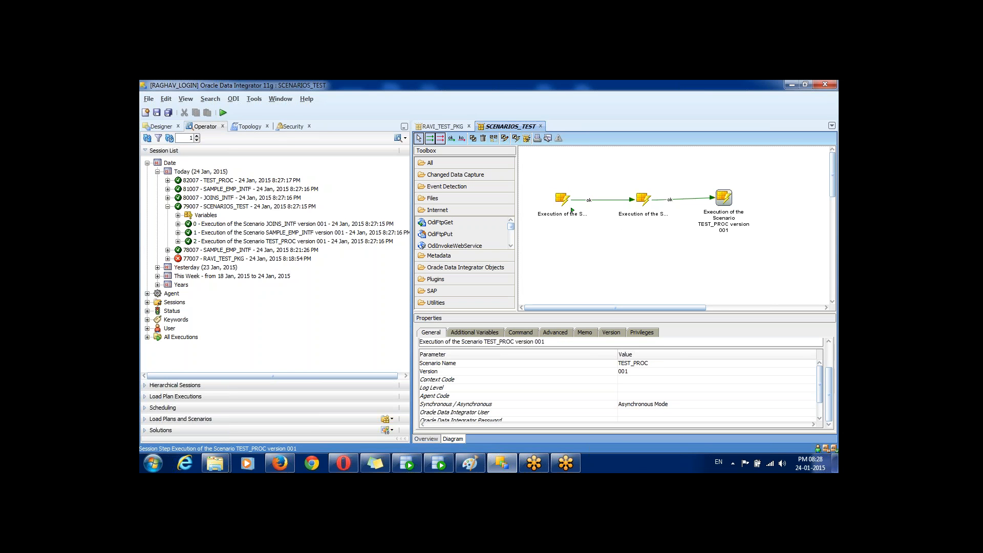
{"action": "left_click", "coordinate": [518, 404]}
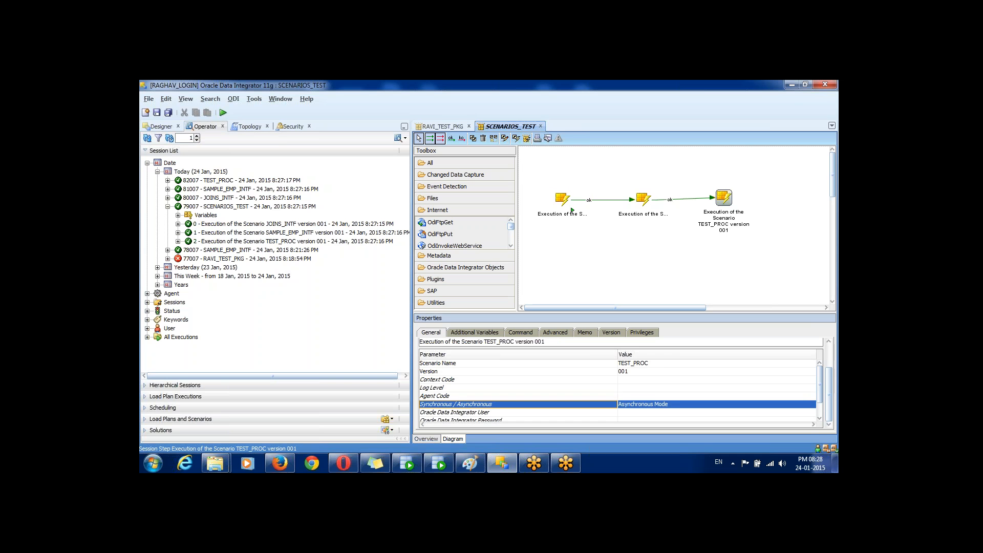
{"action": "key", "text": "Tab"}
{"action": "key", "text": "alt+Down"}
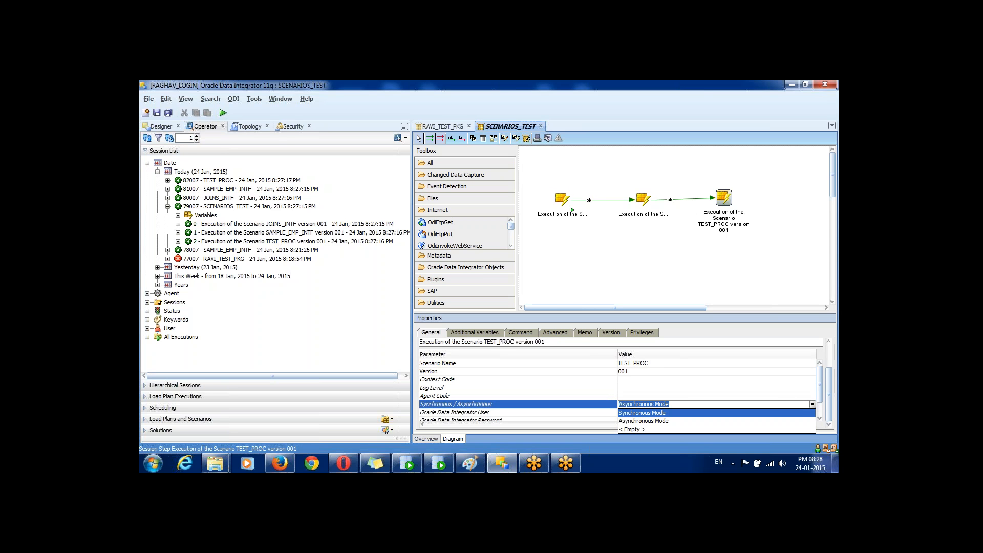
{"action": "key", "text": "Return"}
{"action": "key", "text": "Up"}
{"action": "key", "text": "Up"}
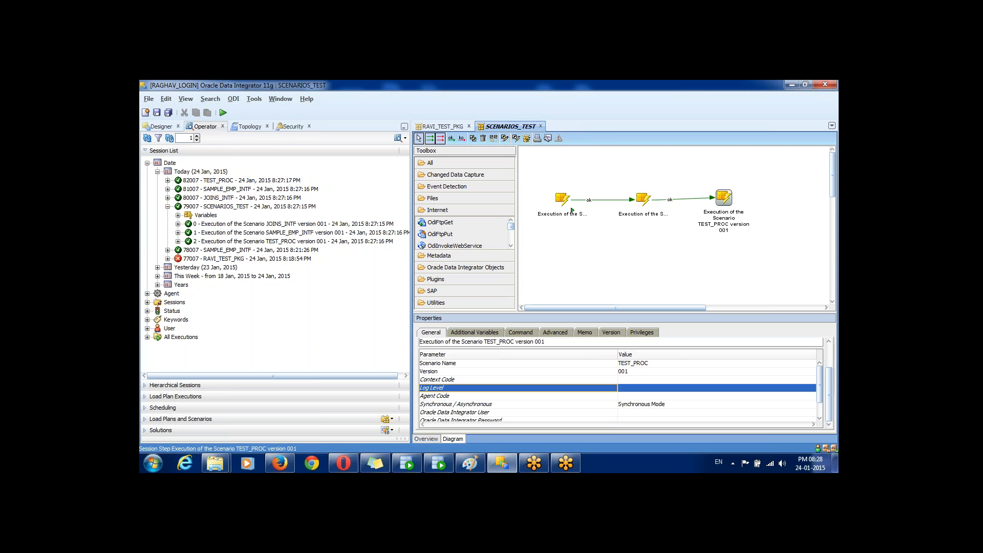
Step: Save SCENARIOS_TEST and run it again
{"action": "key", "text": "ctrl+s"}
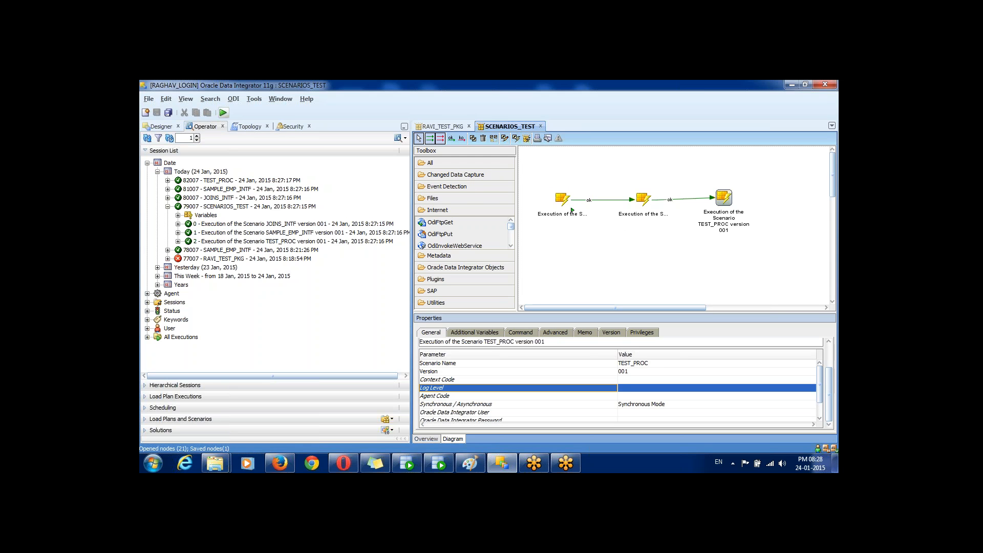
{"action": "key", "text": "shift+F10"}
{"action": "key", "text": "Return"}
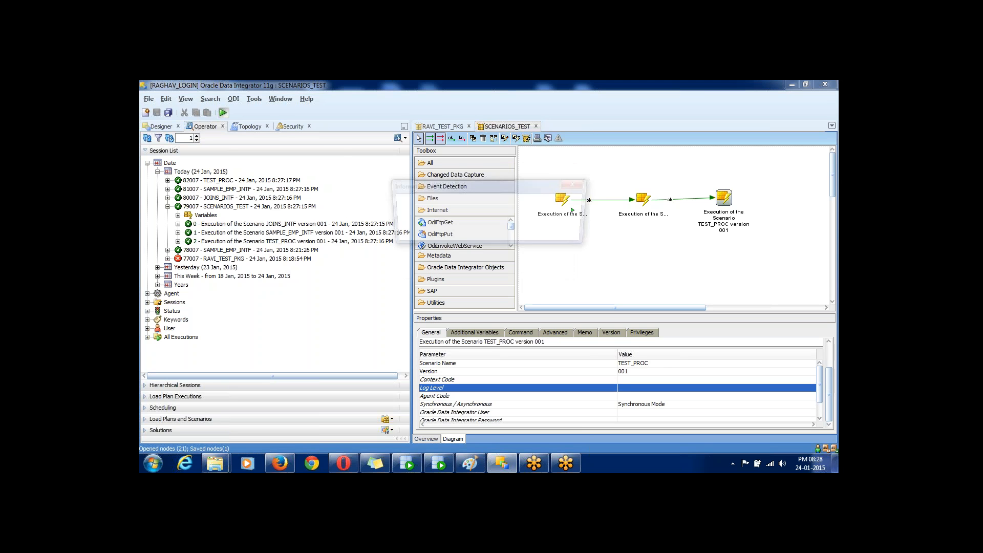
{"action": "key", "text": "Return"}
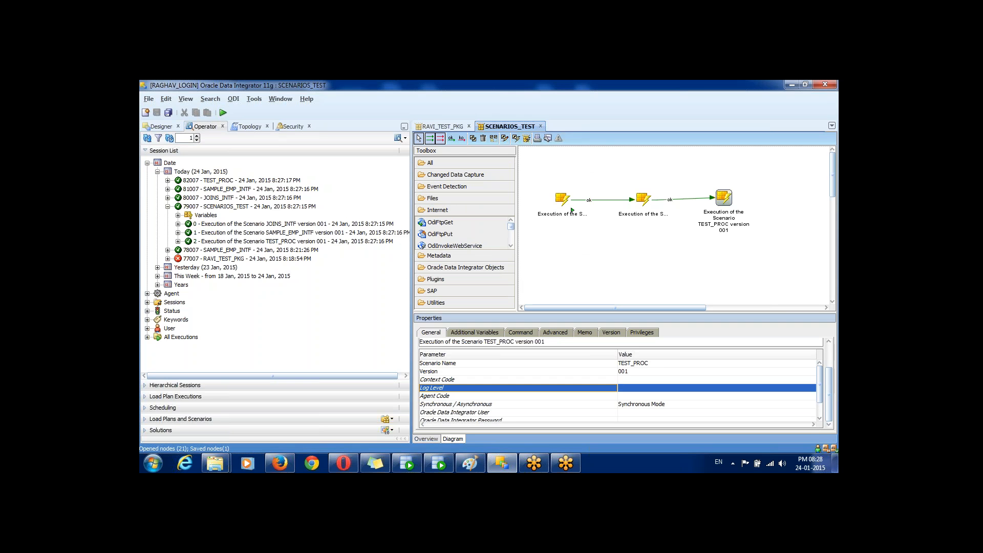
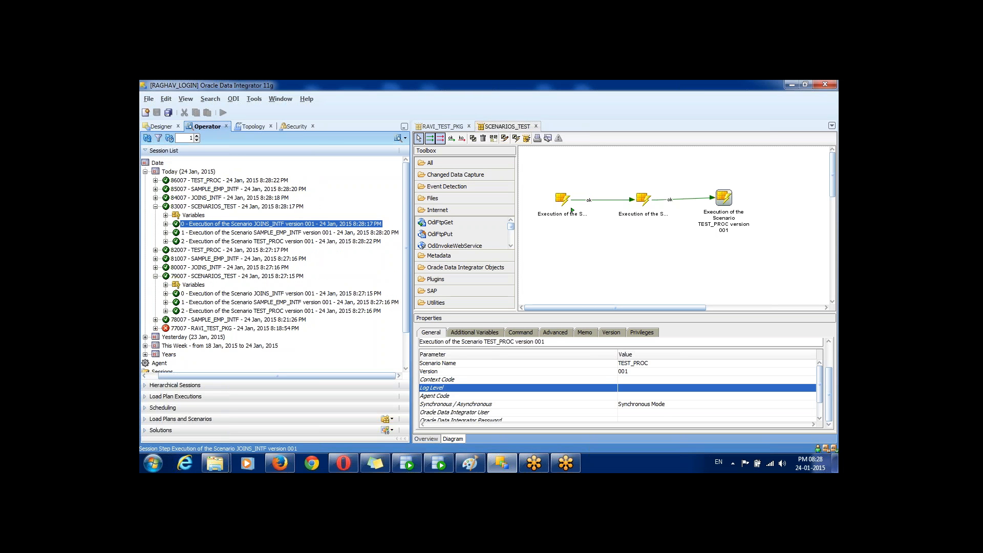
Step: Review the SAMPLE_EMP_INTF, TEST_PROC and JOINS_INTF steps and the Interfaces folder, then return to the session list
{"action": "key", "text": "Down"}
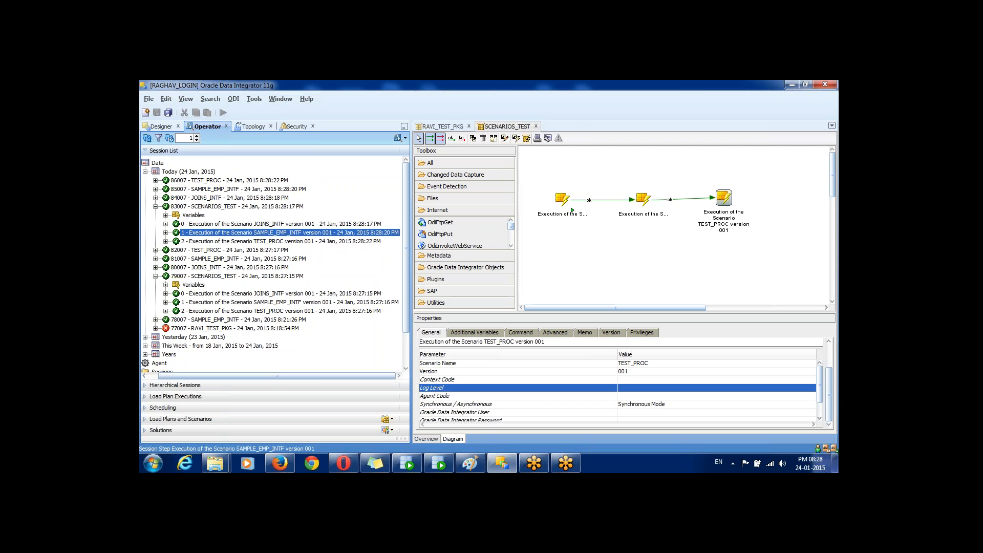
{"action": "key", "text": "Down"}
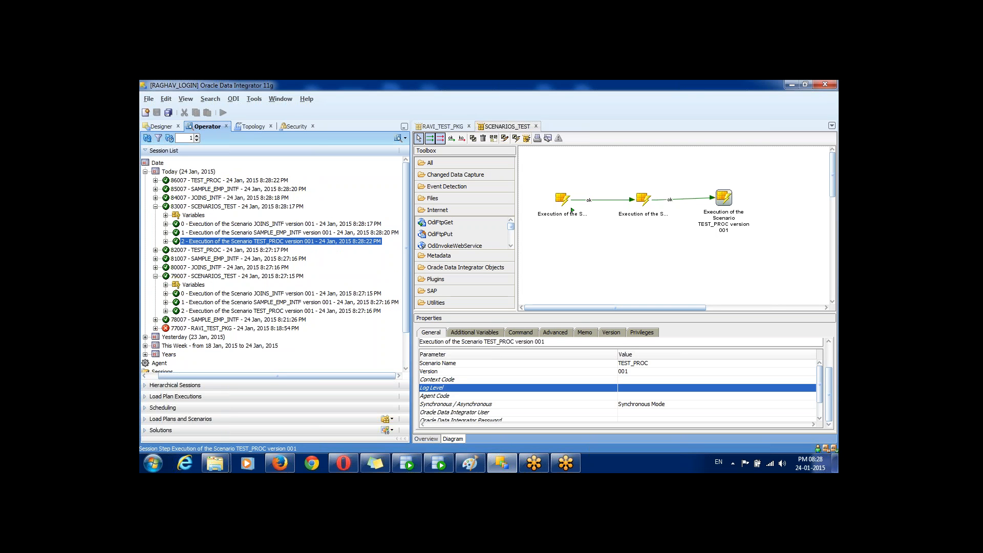
{"action": "left_click", "coordinate": [572, 210]}
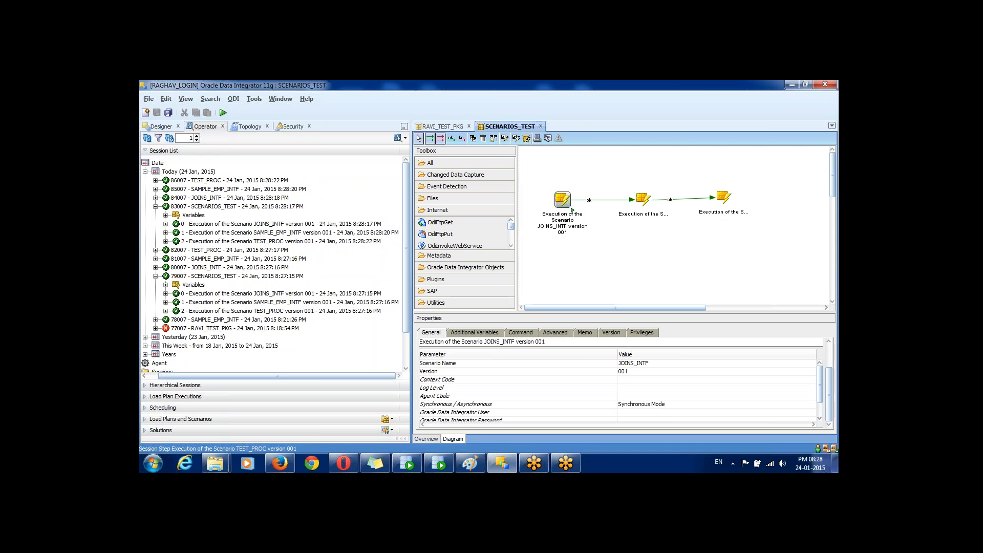
{"action": "left_click", "coordinate": [161, 126]}
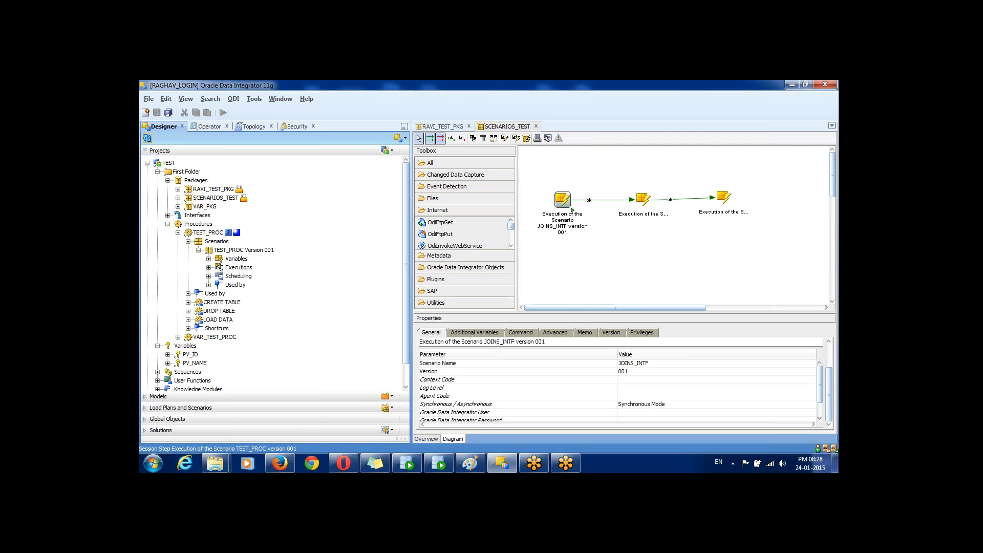
{"action": "left_click", "coordinate": [197, 215]}
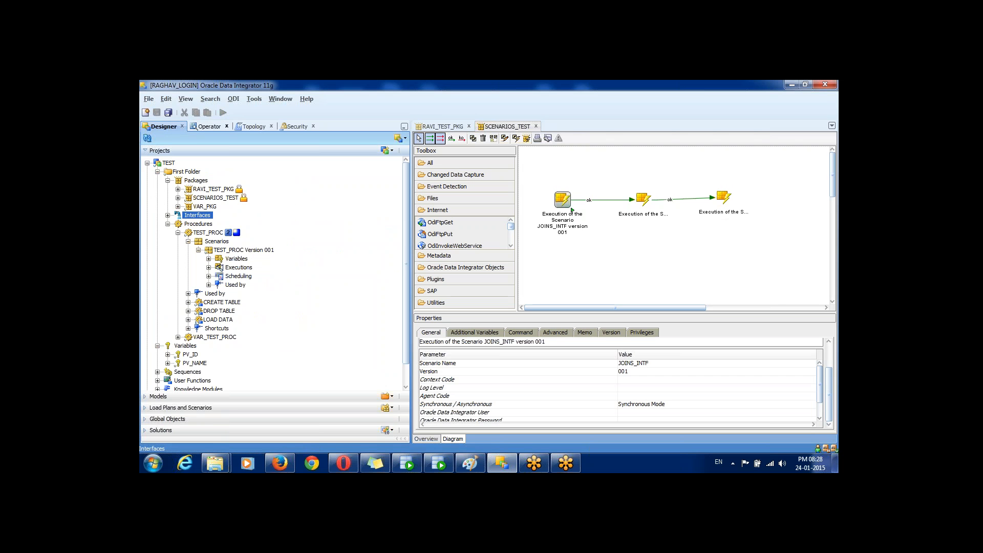
{"action": "left_click", "coordinate": [207, 126]}
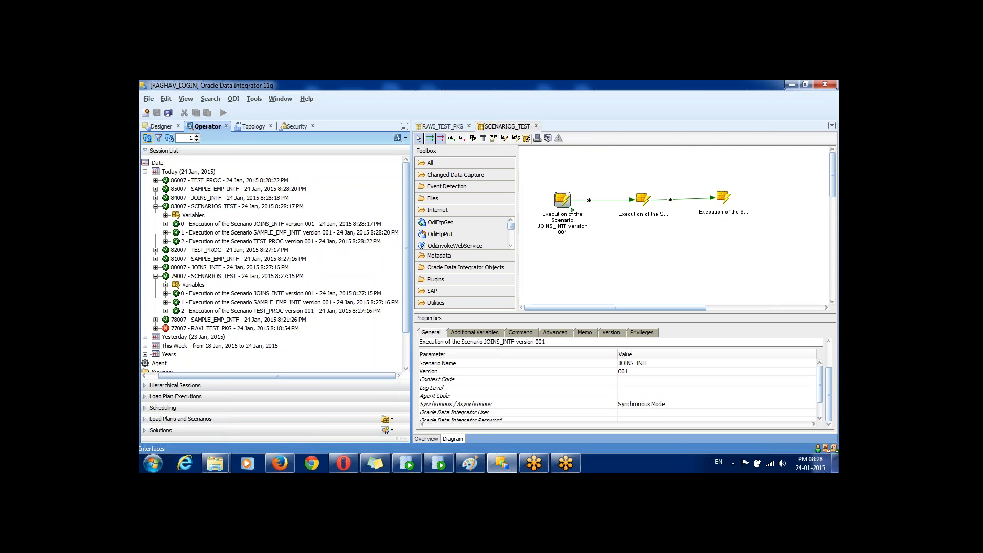
Step: Check row counts for sessions 86007 (3), 85007 (80) and 84007 (360), closing the TEST_PROC and SAMPLE_EMP_INTF tabs
{"action": "double_click", "coordinate": [230, 180]}
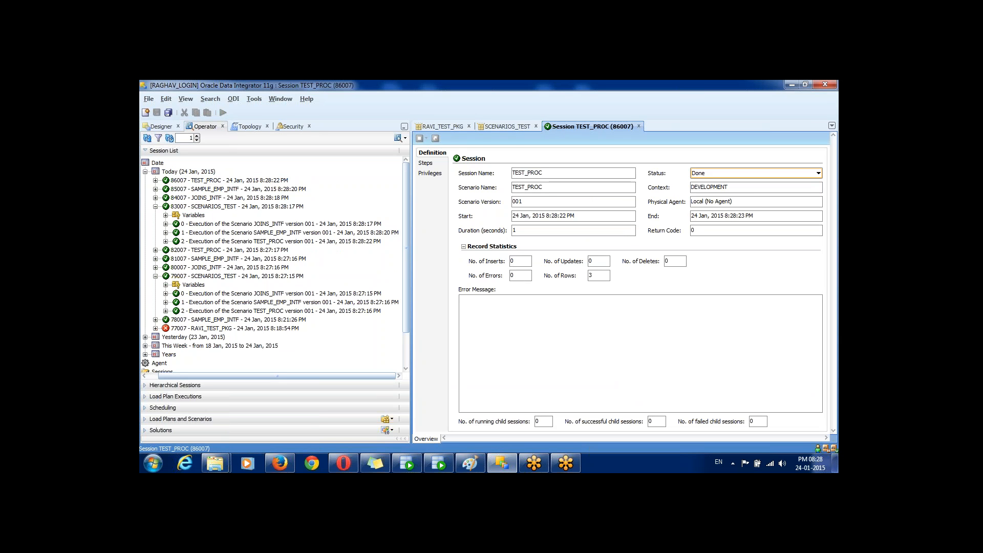
{"action": "double_click", "coordinate": [591, 276]}
{"action": "double_click", "coordinate": [238, 189]}
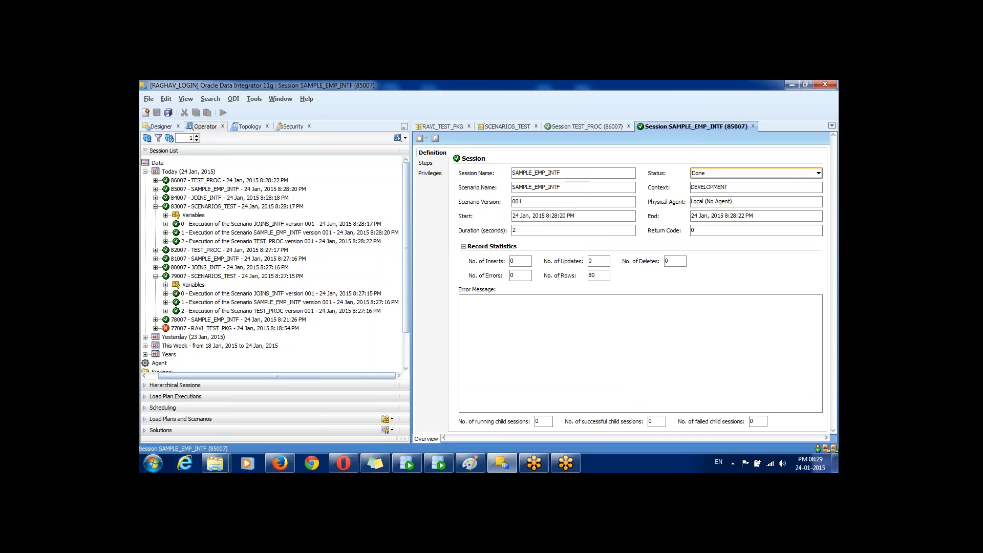
{"action": "double_click", "coordinate": [592, 276]}
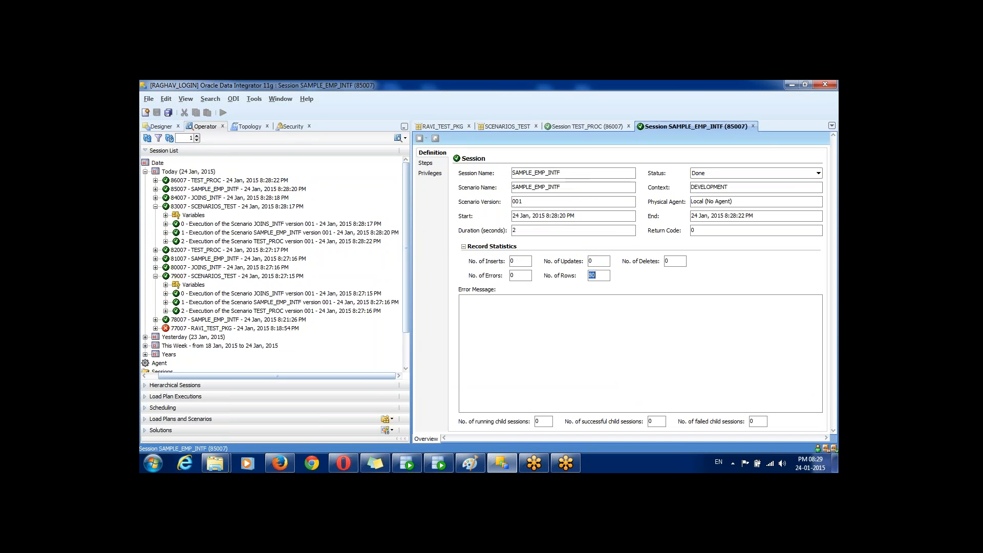
{"action": "double_click", "coordinate": [236, 198]}
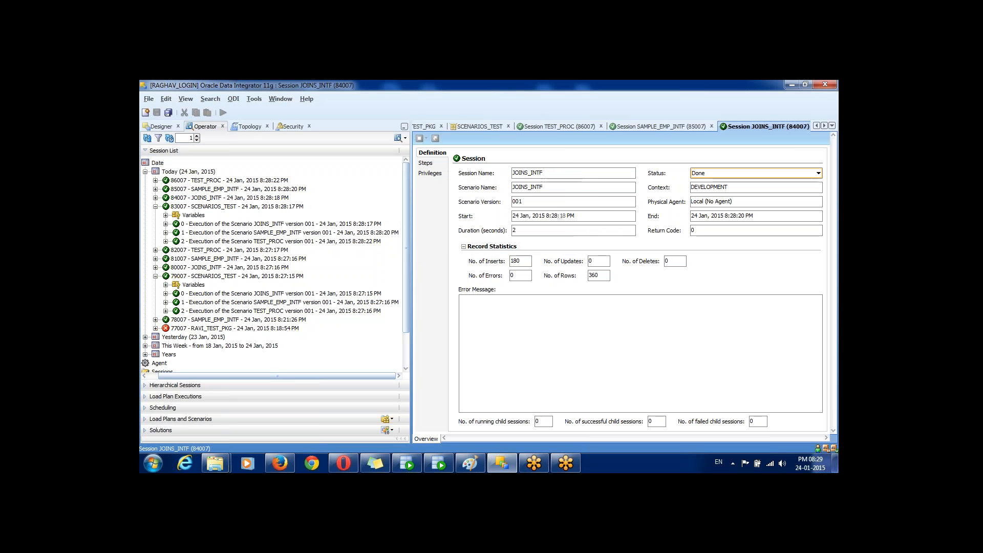
{"action": "double_click", "coordinate": [593, 276]}
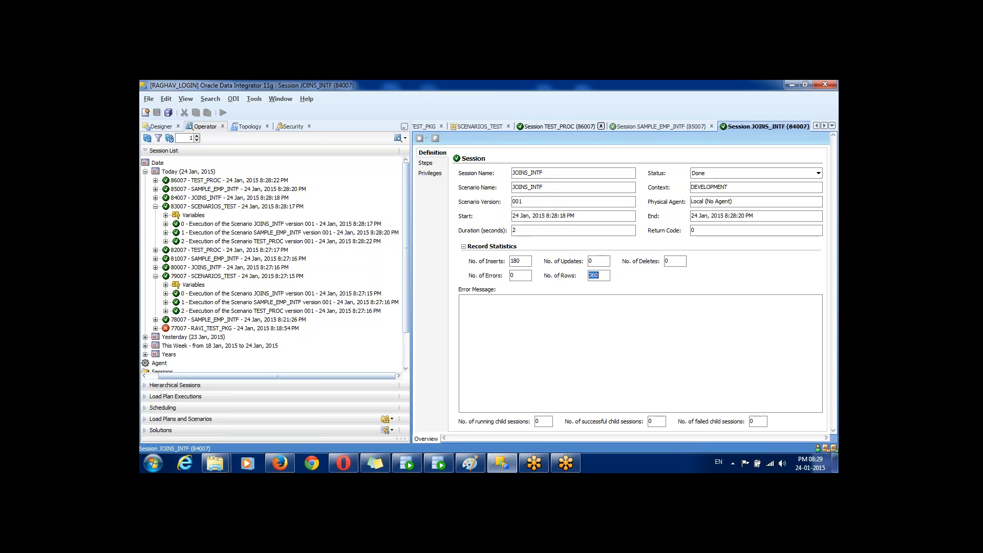
{"action": "left_click", "coordinate": [601, 126]}
{"action": "left_click", "coordinate": [646, 126]}
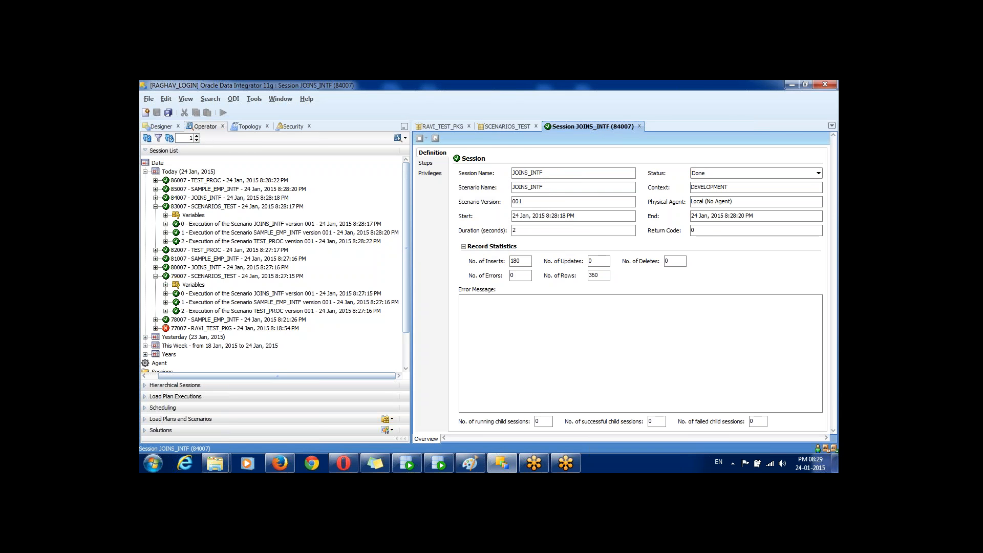
Step: Close the JOINS_INTF details, select sessions 84007 to 86007, and switch to the Designer project tree
{"action": "left_click", "coordinate": [640, 126]}
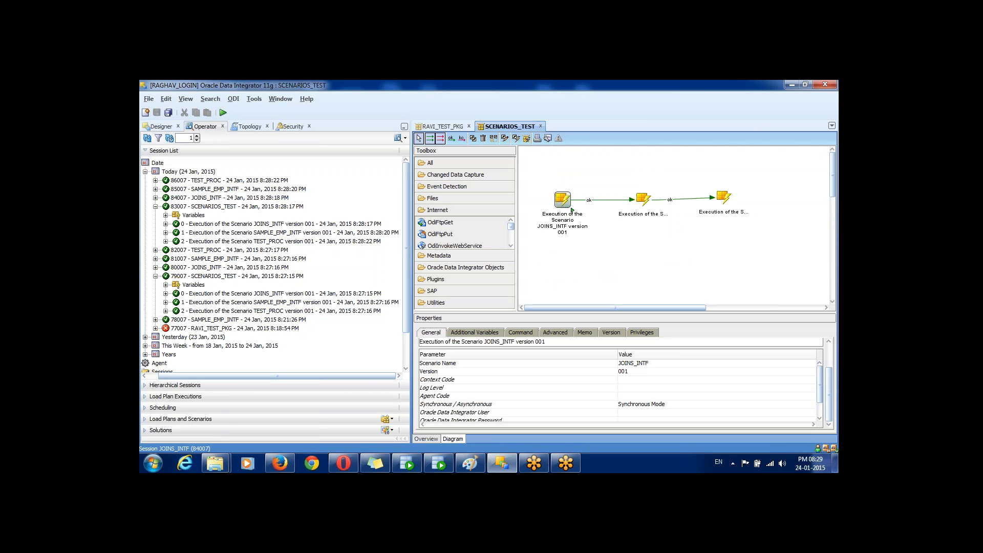
{"action": "left_click", "coordinate": [156, 206]}
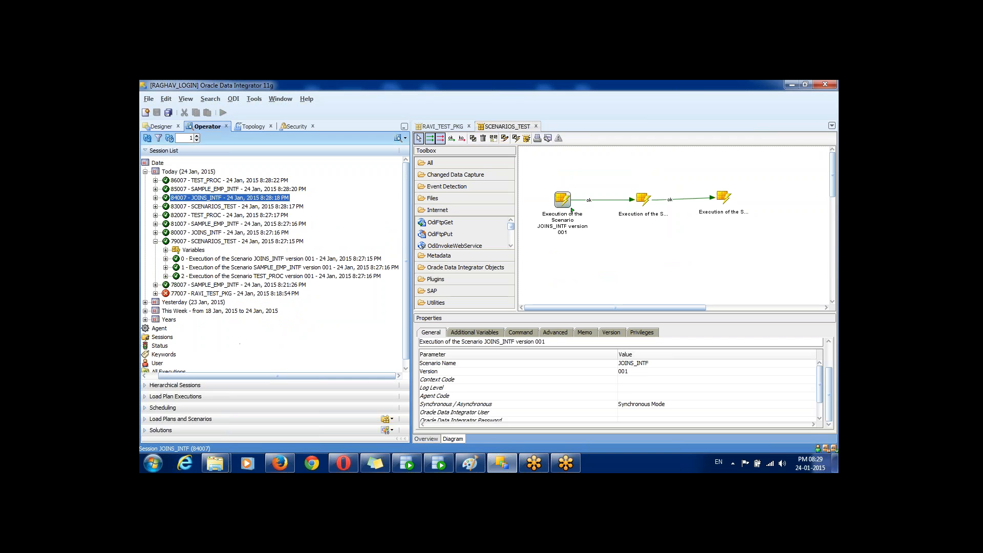
{"action": "key", "text": "Up"}
{"action": "key", "text": "Up"}
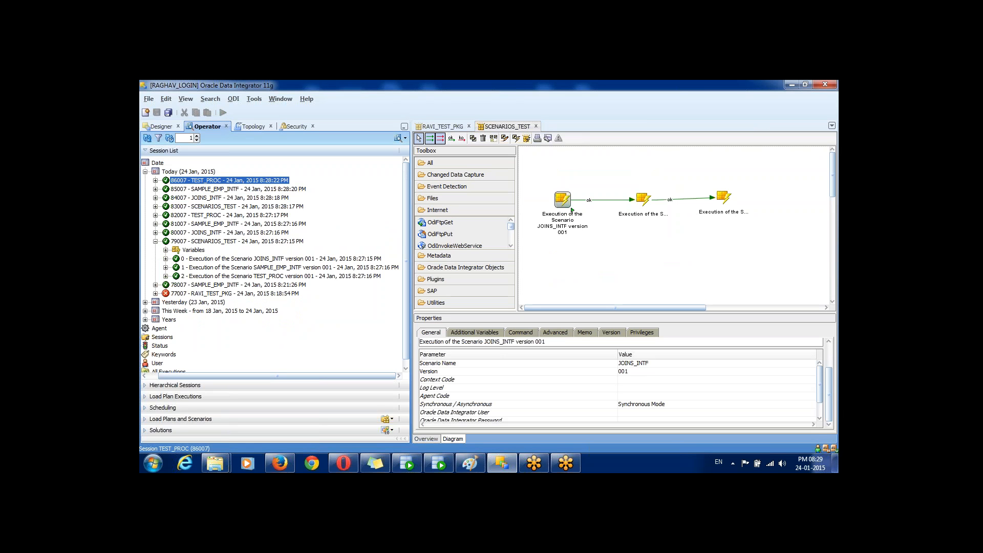
{"action": "key", "text": "Down"}
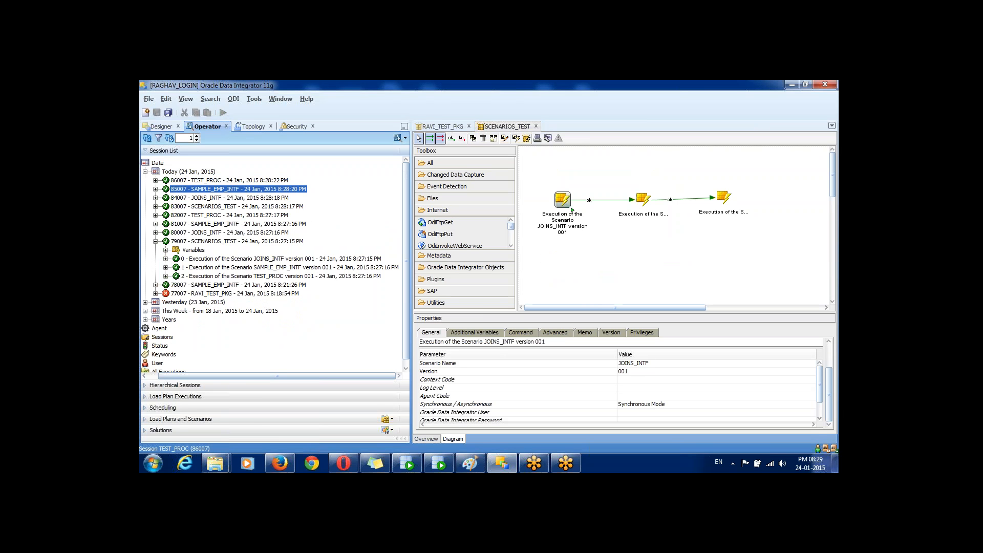
{"action": "key", "text": "Down"}
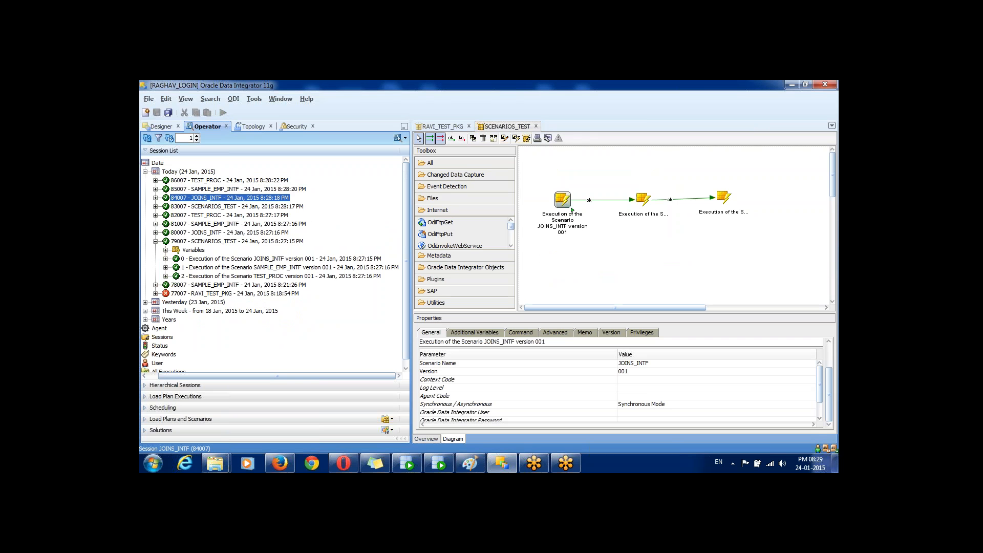
{"action": "key", "text": "shift+Up"}
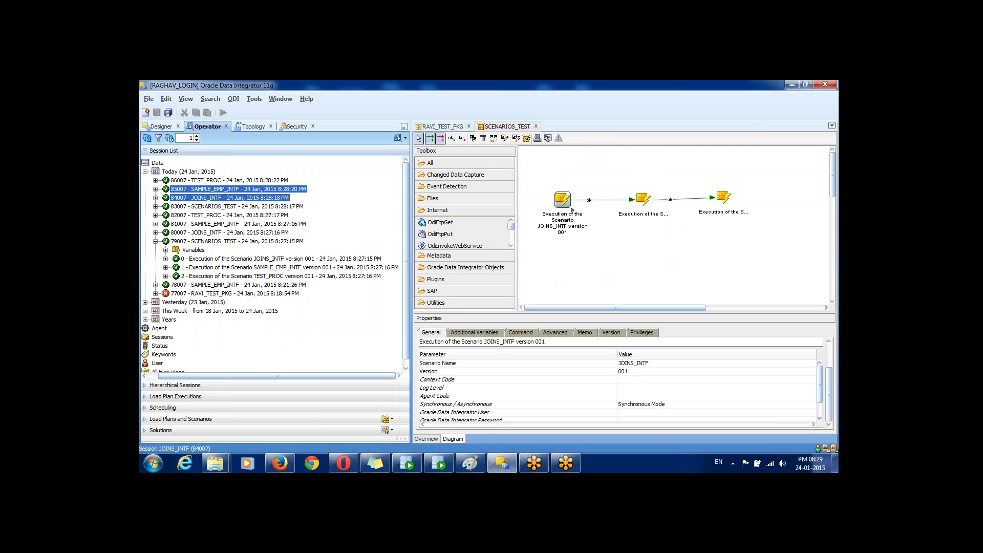
{"action": "key", "text": "shift+Up"}
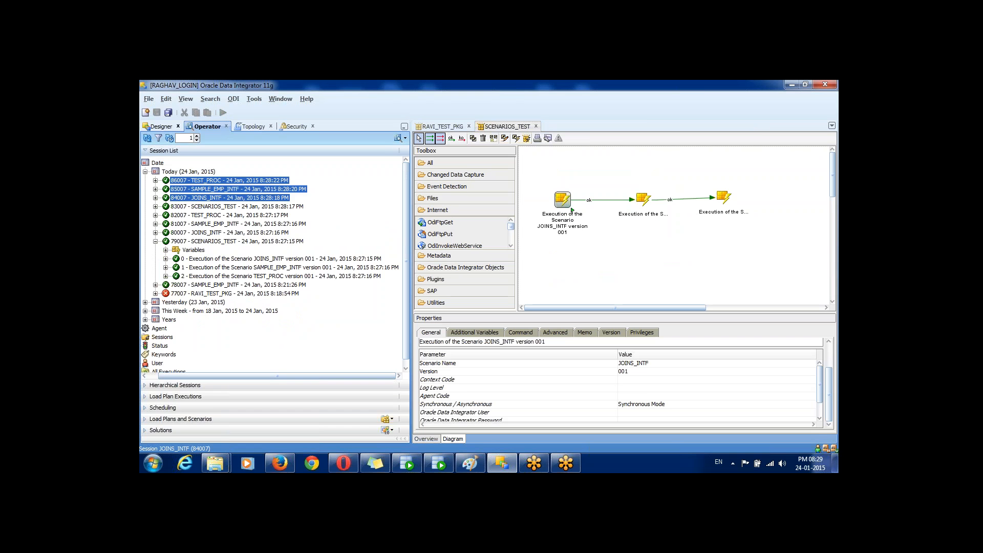
{"action": "left_click", "coordinate": [162, 126]}
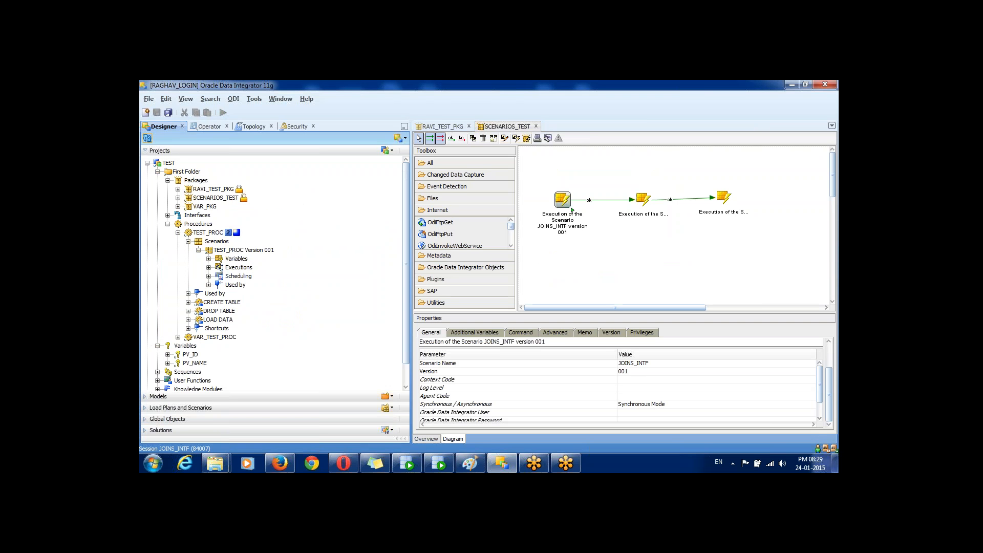
Step: Drag variable PV_ID from TEST > Variables onto the SCENARIOS_TEST diagram, right of the scenario steps
{"action": "left_click", "coordinate": [198, 224]}
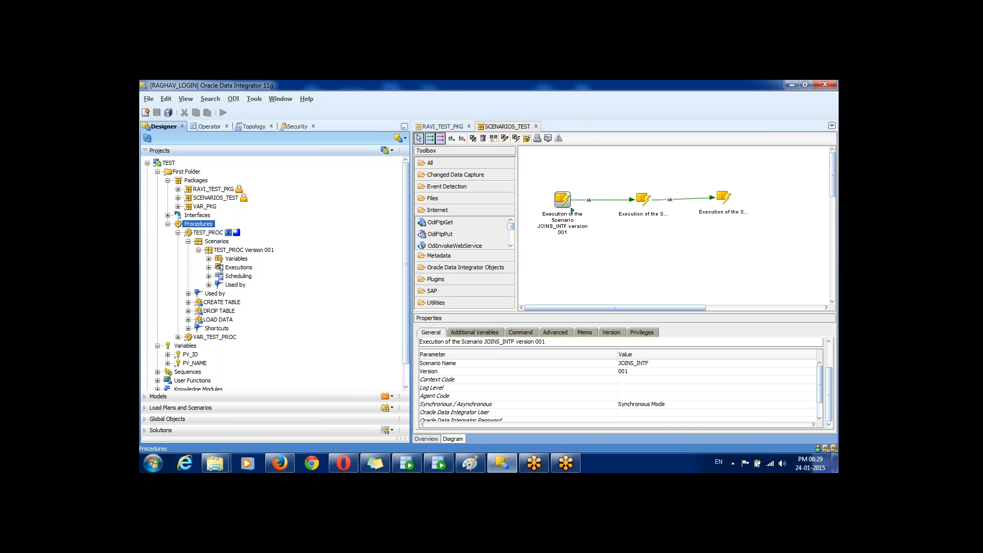
{"action": "left_click", "coordinate": [197, 215]}
{"action": "left_click", "coordinate": [196, 180]}
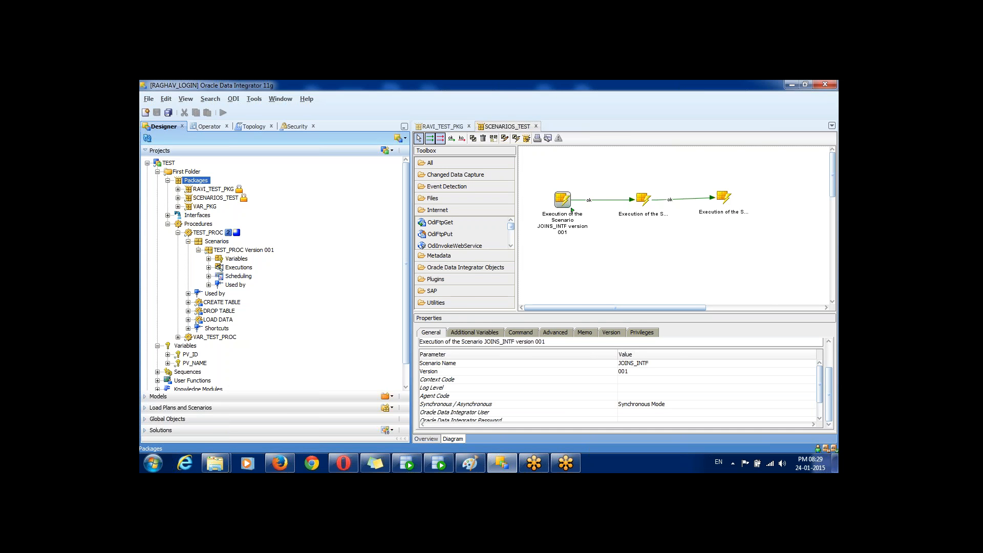
{"action": "left_click", "coordinate": [205, 207]}
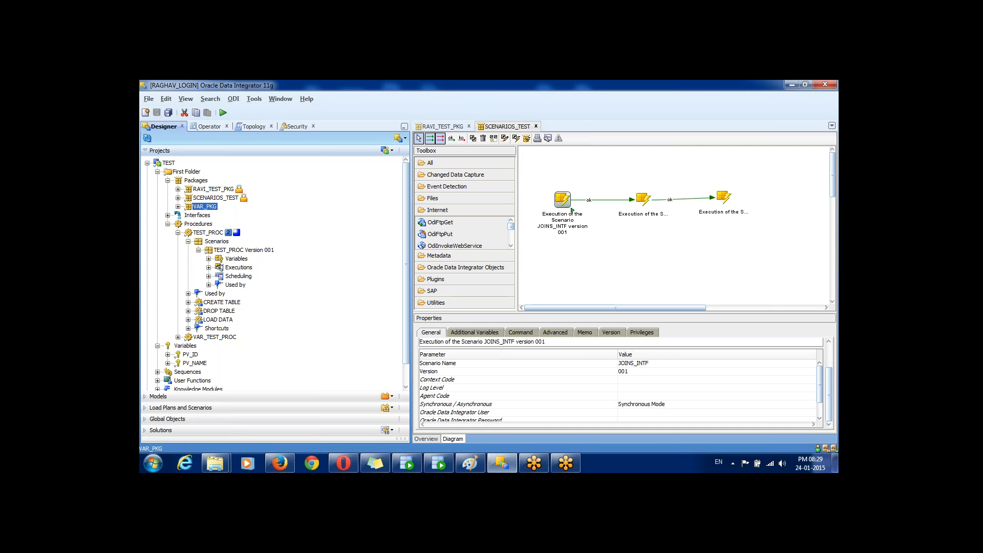
{"action": "left_click", "coordinate": [191, 354]}
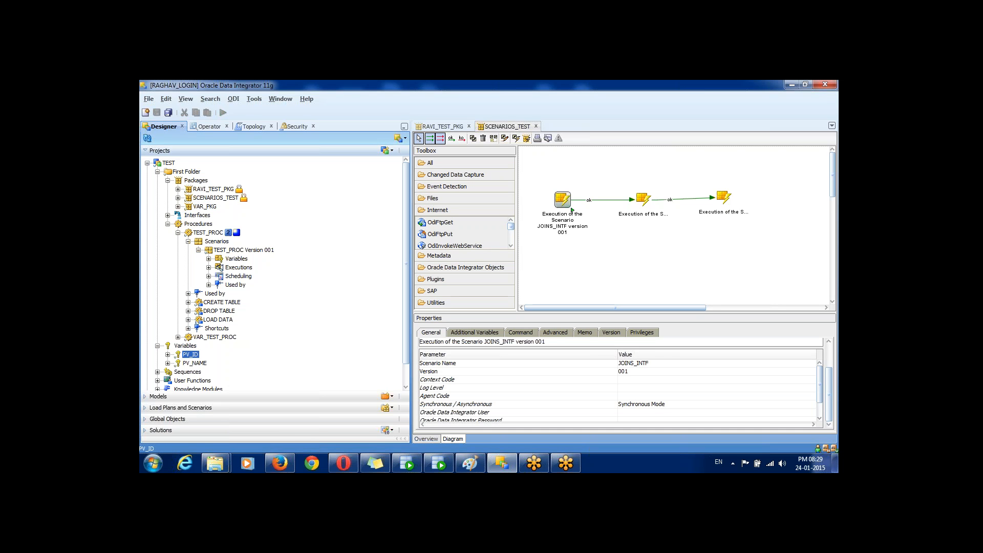
{"action": "left_click_drag", "start_coordinate": [191, 355], "coordinate": [773, 194]}
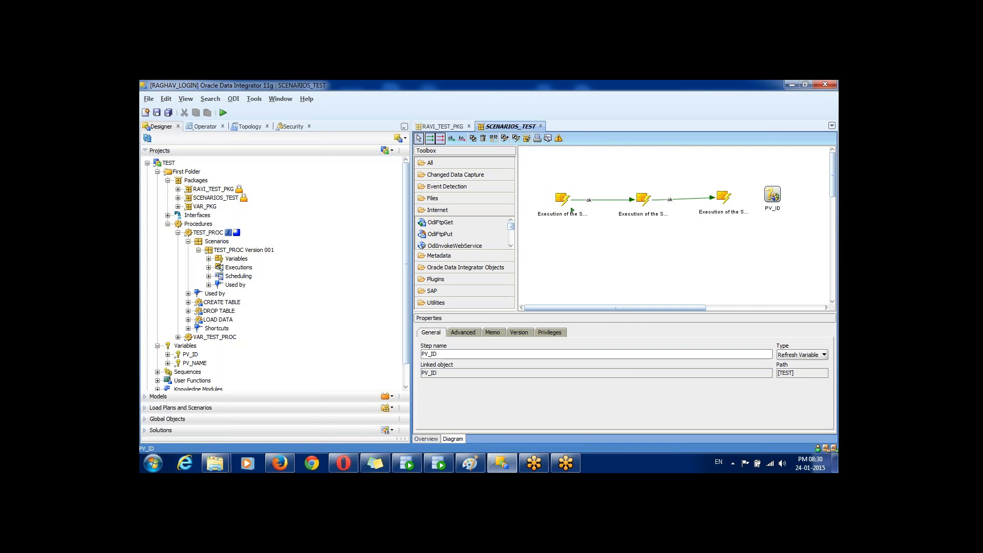
{"action": "left_click_drag", "start_coordinate": [411, 256], "coordinate": [322, 256]}
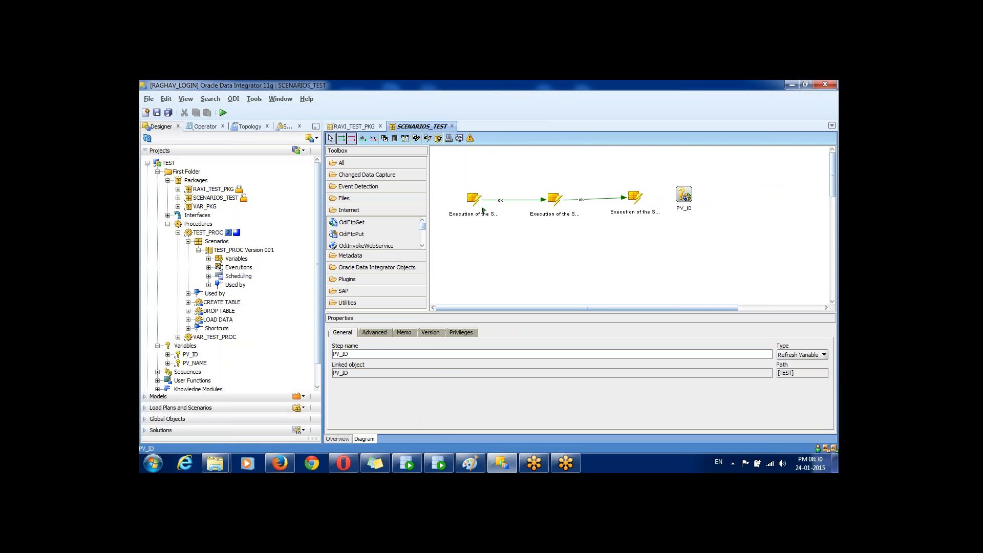
{"action": "left_click_drag", "start_coordinate": [684, 193], "coordinate": [708, 191]}
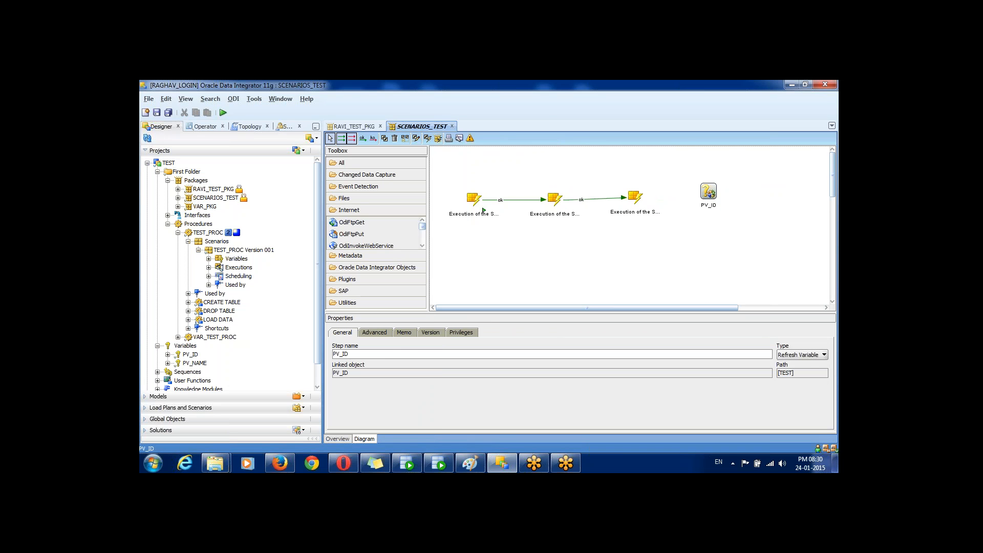
Step: Review the PV_ID step's Type options, keep Refresh Variable, and nudge the step slightly lower
{"action": "left_click", "coordinate": [824, 355]}
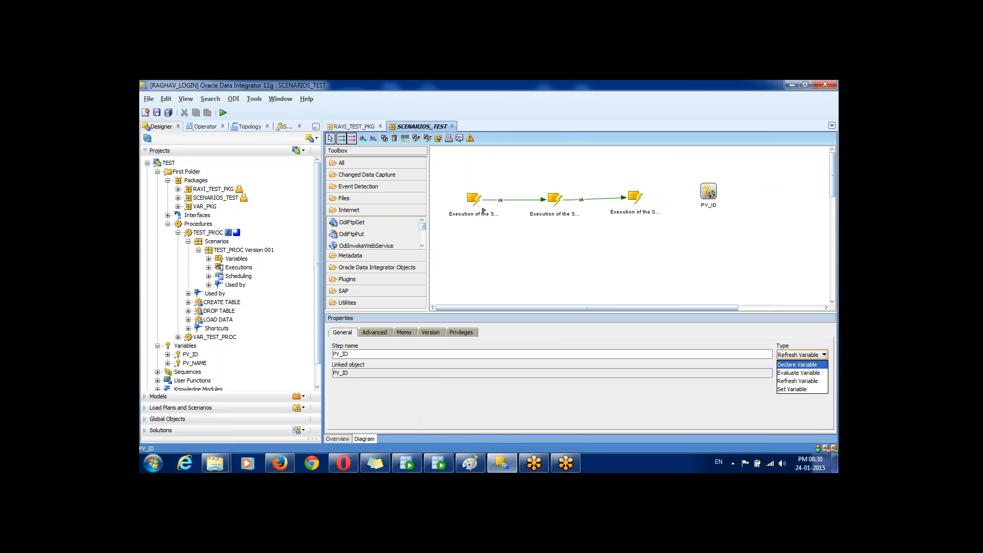
{"action": "key", "text": "Down"}
{"action": "key", "text": "Down"}
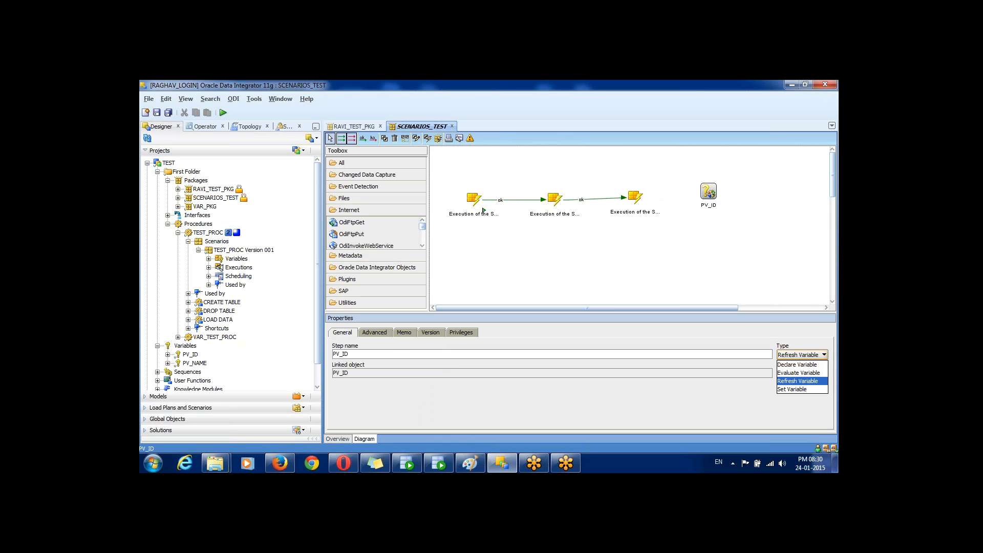
{"action": "key", "text": "Down"}
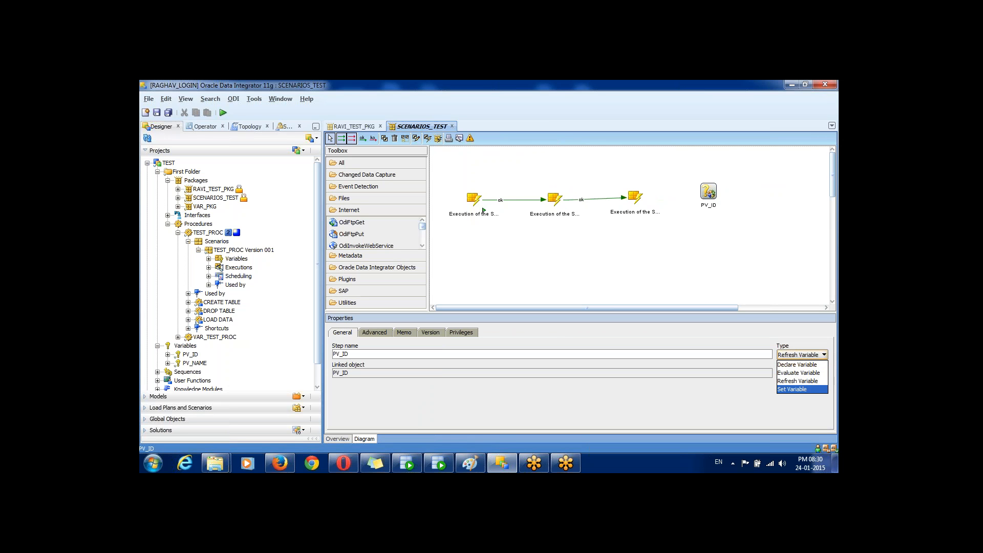
{"action": "key", "text": "Escape"}
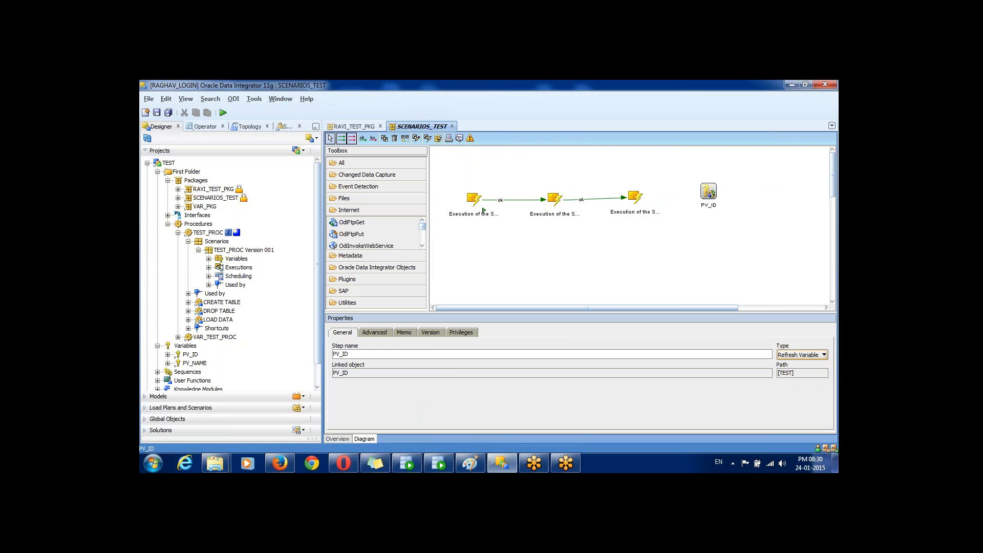
{"action": "left_click_drag", "start_coordinate": [709, 191], "coordinate": [710, 203]}
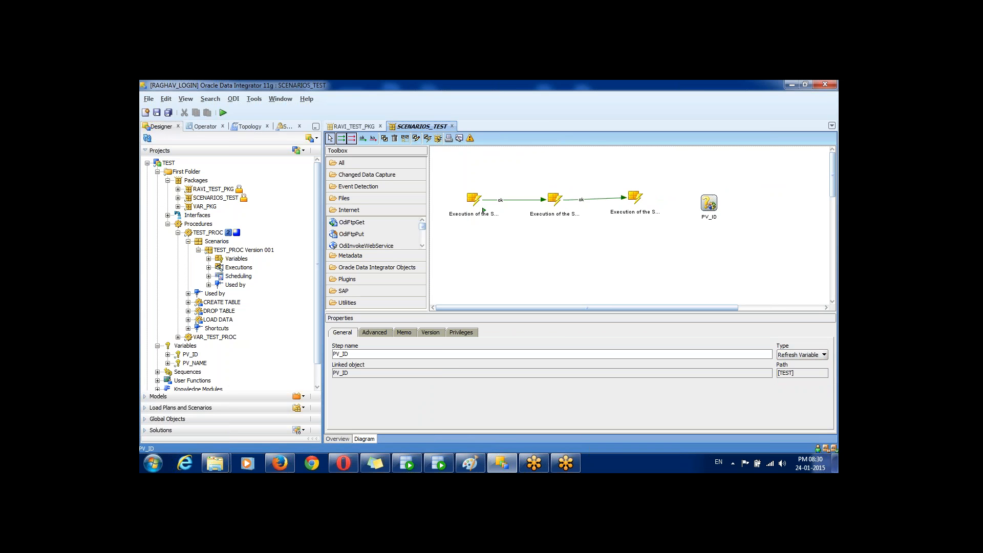